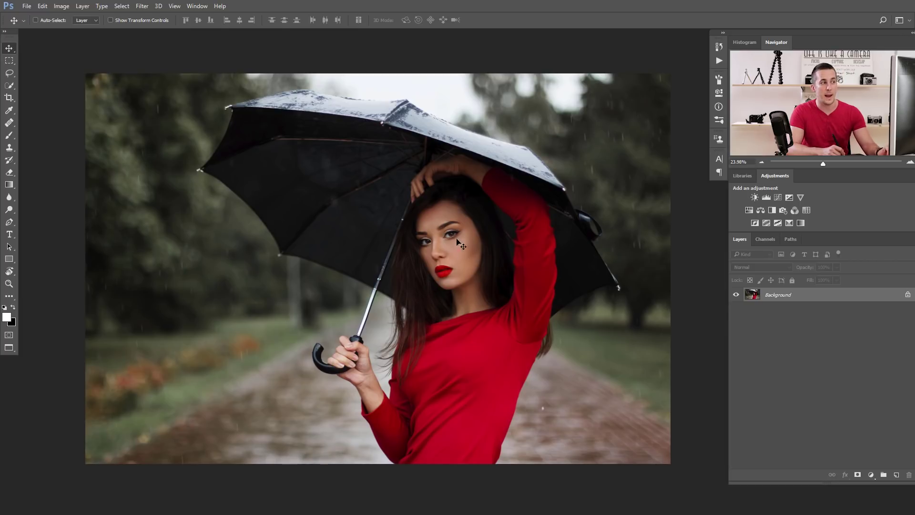
{"action": "scroll", "coordinate": [595, 146], "scroll_direction": "up", "scroll_amount": 3}
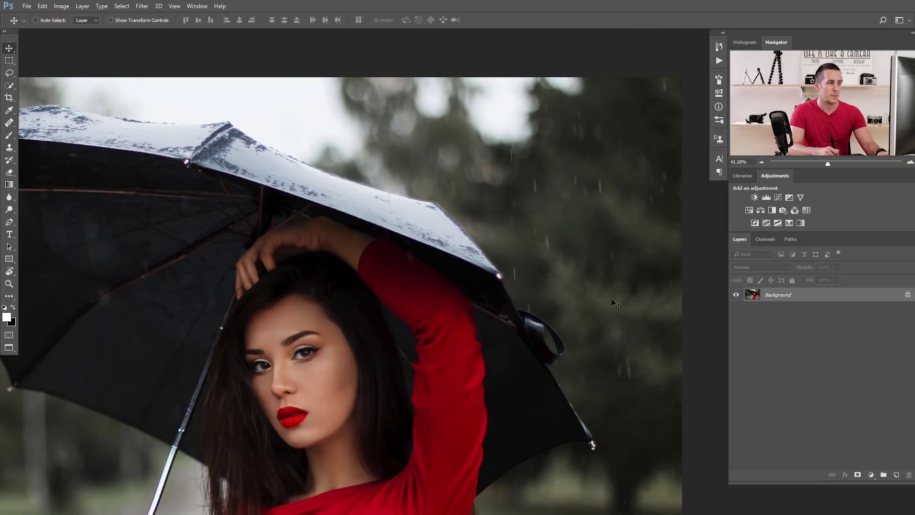
{"action": "left_click_drag", "start_coordinate": [143, 362], "coordinate": [385, 318]}
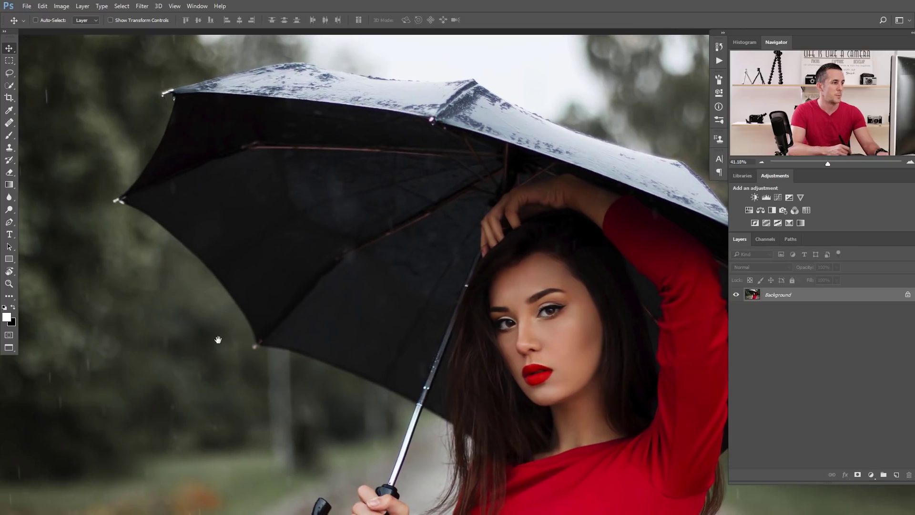
{"action": "left_click_drag", "start_coordinate": [296, 316], "coordinate": [274, 271]}
{"action": "scroll", "coordinate": [274, 270], "scroll_direction": "down", "scroll_amount": 4}
{"action": "scroll", "coordinate": [370, 253], "scroll_direction": "up", "scroll_amount": 1}
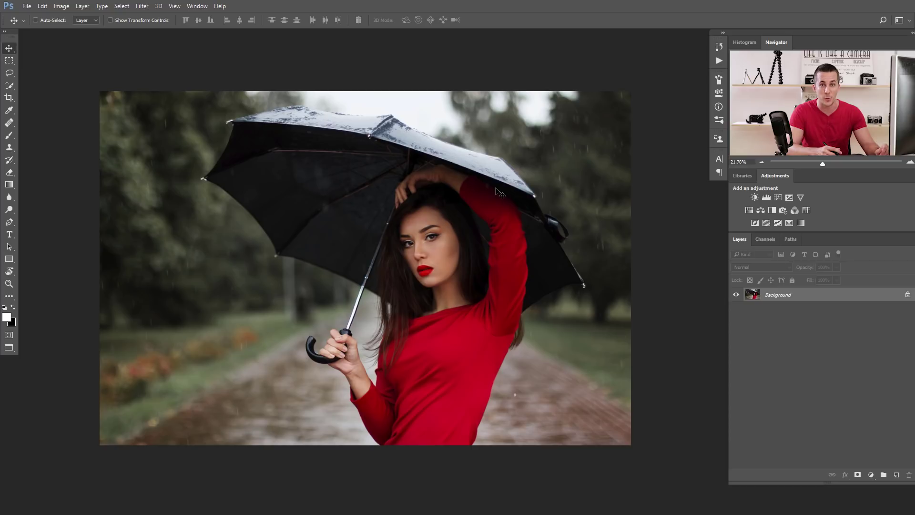
Step: Add a new layer above the Background and fill it with black
{"action": "left_click", "coordinate": [898, 475]}
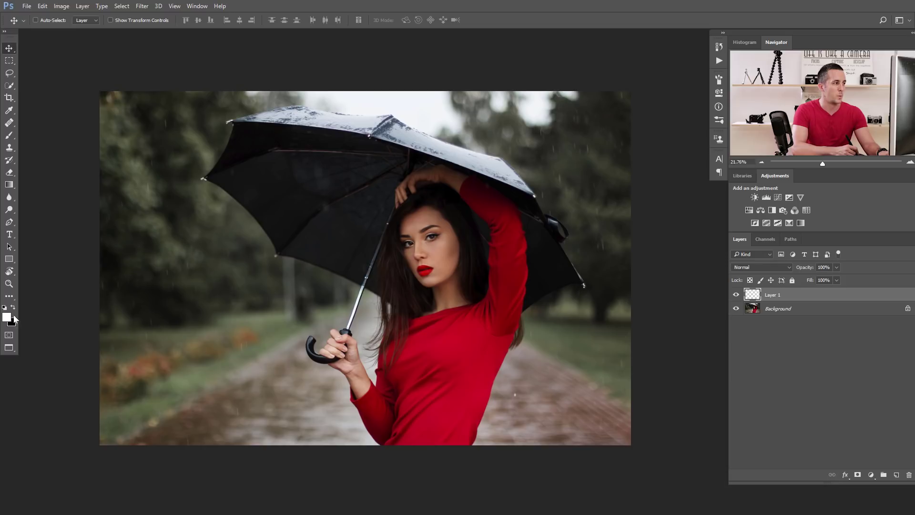
{"action": "key", "text": "x"}
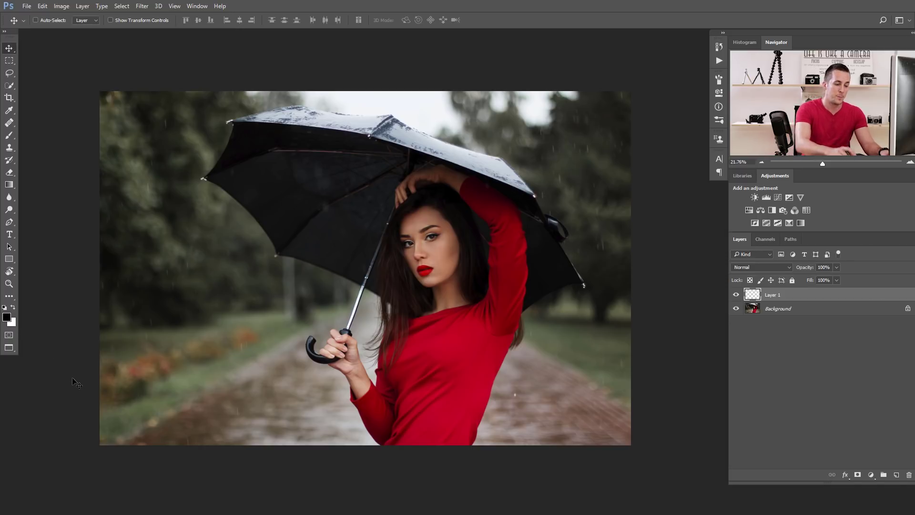
{"action": "key", "text": "alt+BackSpace"}
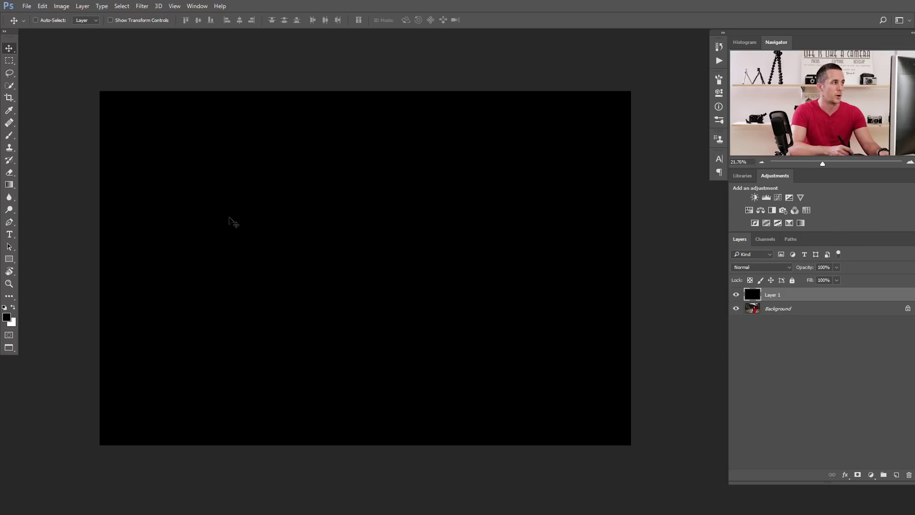
Step: Apply Add Noise to the black layer with an amount of 143.30%, Uniform distribution and Monochromatic enabled
{"action": "left_click", "coordinate": [143, 7]}
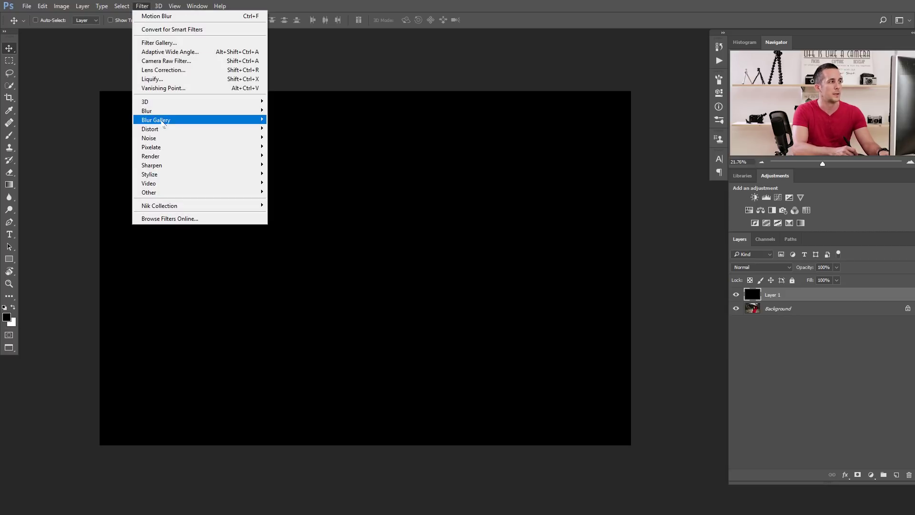
{"action": "mouse_move", "coordinate": [162, 140]}
{"action": "left_click", "coordinate": [120, 138]}
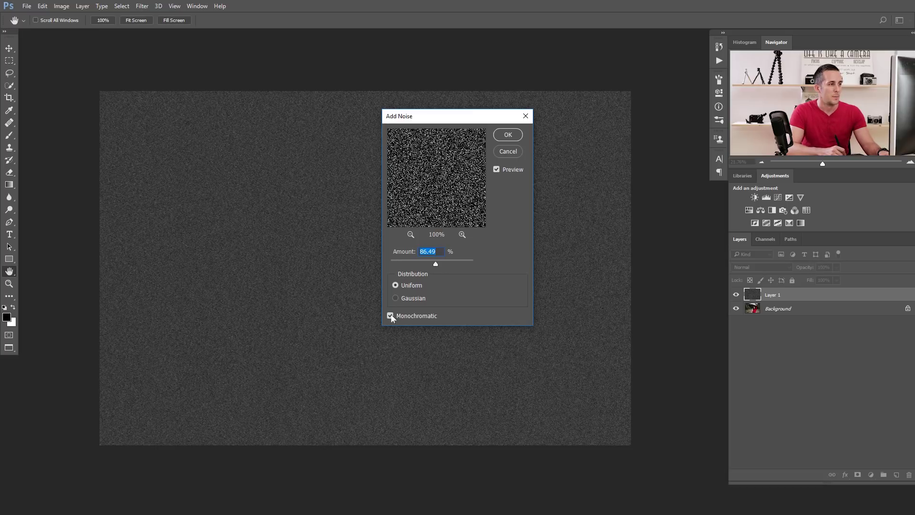
{"action": "left_click", "coordinate": [391, 314]}
{"action": "left_click", "coordinate": [391, 315]}
{"action": "left_click", "coordinate": [406, 296]}
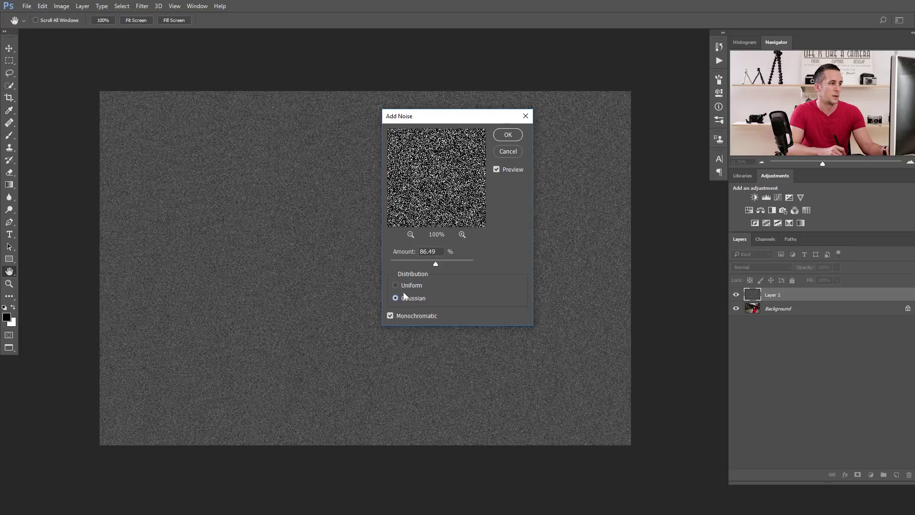
{"action": "left_click", "coordinate": [399, 285]}
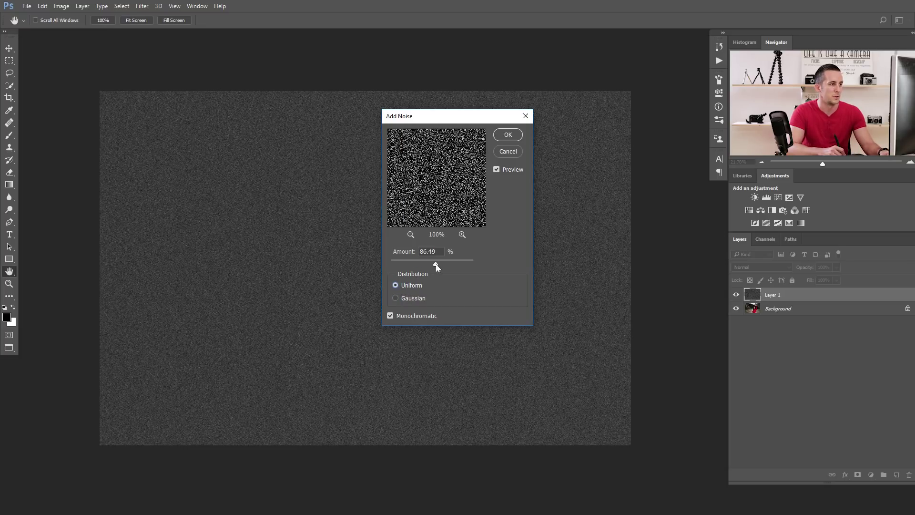
{"action": "mouse_move", "coordinate": [436, 262]}
{"action": "left_mouse_down"}
{"action": "mouse_move", "coordinate": [444, 262]}
{"action": "mouse_move", "coordinate": [402, 262]}
{"action": "mouse_move", "coordinate": [452, 265]}
{"action": "left_mouse_up"}
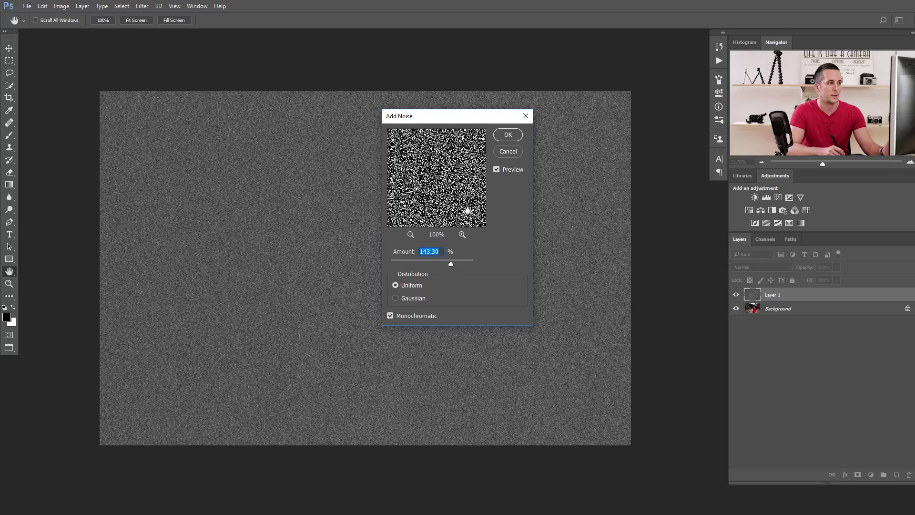
{"action": "left_click", "coordinate": [507, 135]}
{"action": "key", "text": "v"}
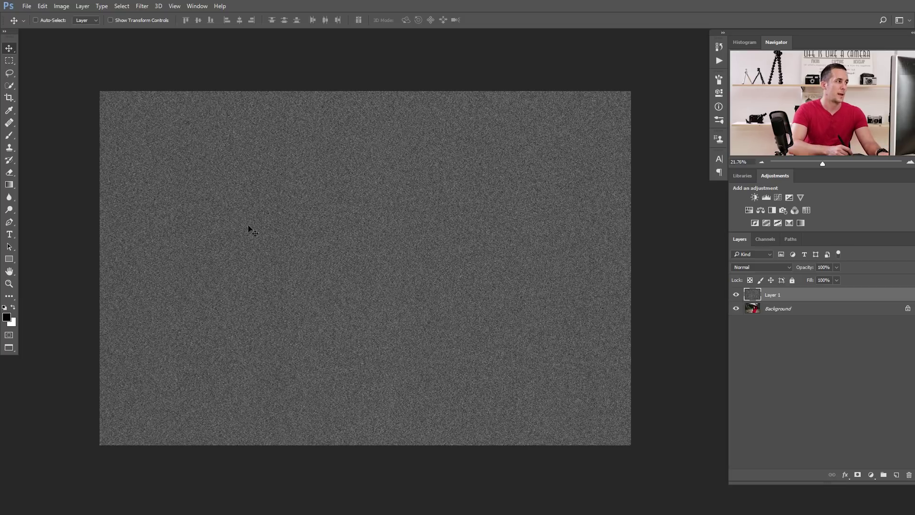
Step: Copy a small rectangular area from the middle of the noise onto a new layer and hide Layer 1
{"action": "left_click", "coordinate": [9, 60]}
{"action": "left_click_drag", "start_coordinate": [300, 219], "coordinate": [423, 296]}
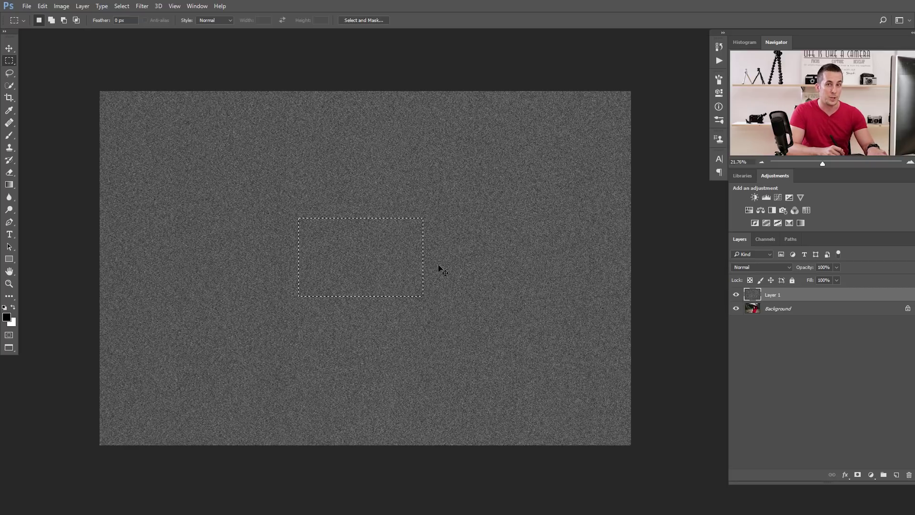
{"action": "key", "text": "ctrl+j"}
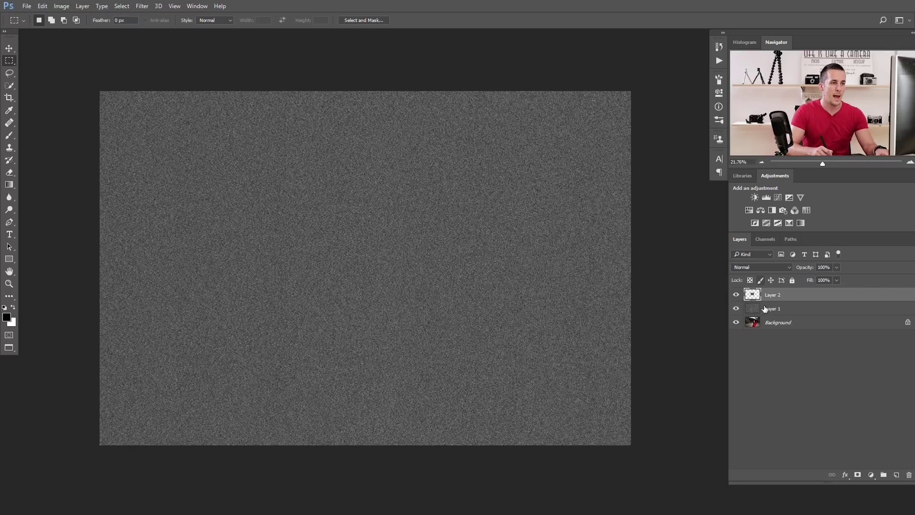
{"action": "left_click", "coordinate": [736, 308]}
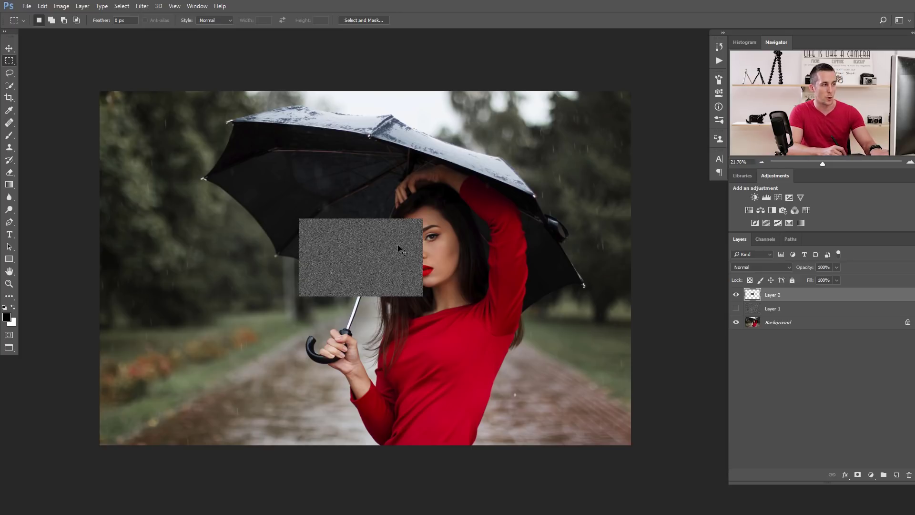
Step: Enlarge the copied noise patch with Free Transform until it covers the whole canvas
{"action": "key", "text": "ctrl+t"}
{"action": "left_click_drag", "start_coordinate": [422, 219], "coordinate": [659, 103]}
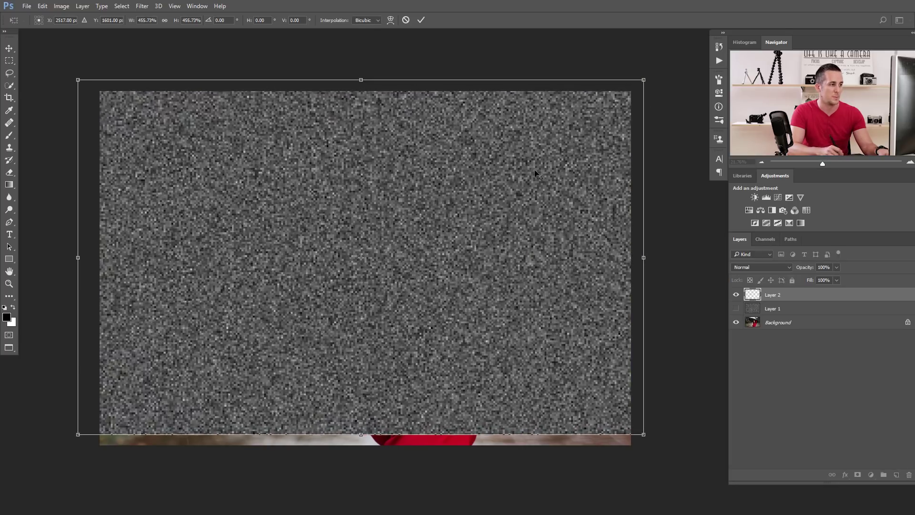
{"action": "left_click_drag", "start_coordinate": [448, 250], "coordinate": [445, 263]}
{"action": "left_click_drag", "start_coordinate": [642, 91], "coordinate": [673, 72]}
{"action": "key", "text": "Return"}
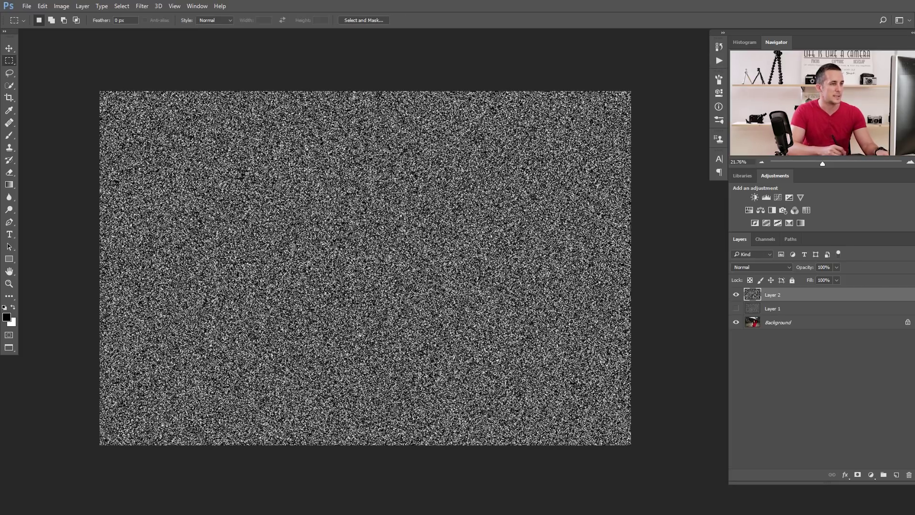
Step: Compare the enlarged noise with the original noise by toggling the layers' visibility, leaving Layer 1 hidden
{"action": "left_click", "coordinate": [736, 308]}
{"action": "left_click", "coordinate": [736, 294]}
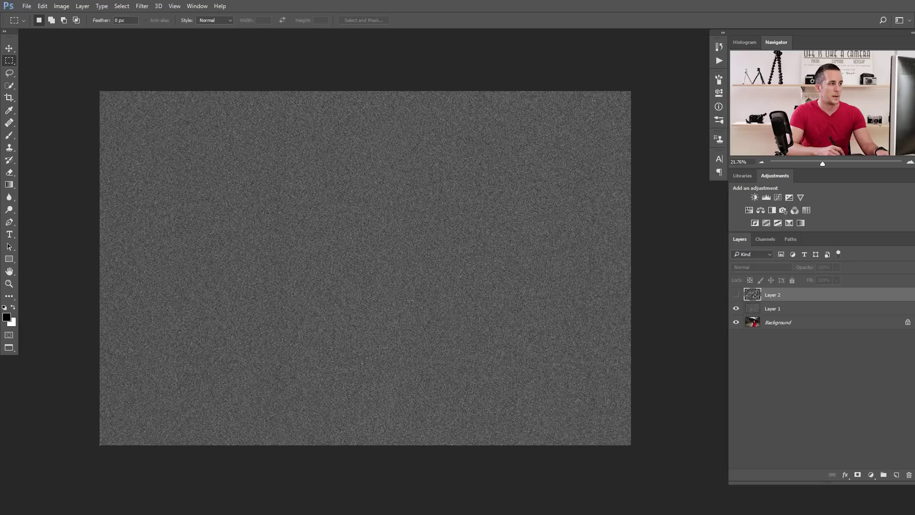
{"action": "left_click", "coordinate": [736, 294]}
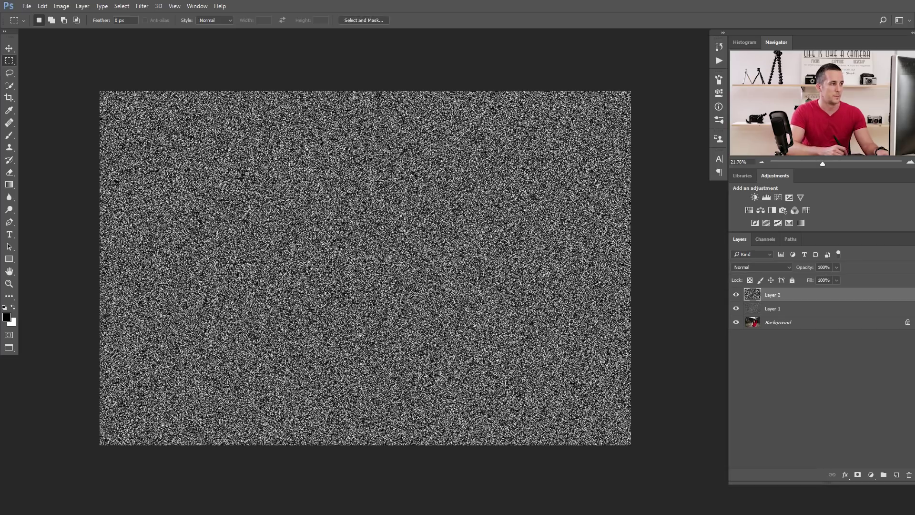
{"action": "left_click", "coordinate": [736, 308]}
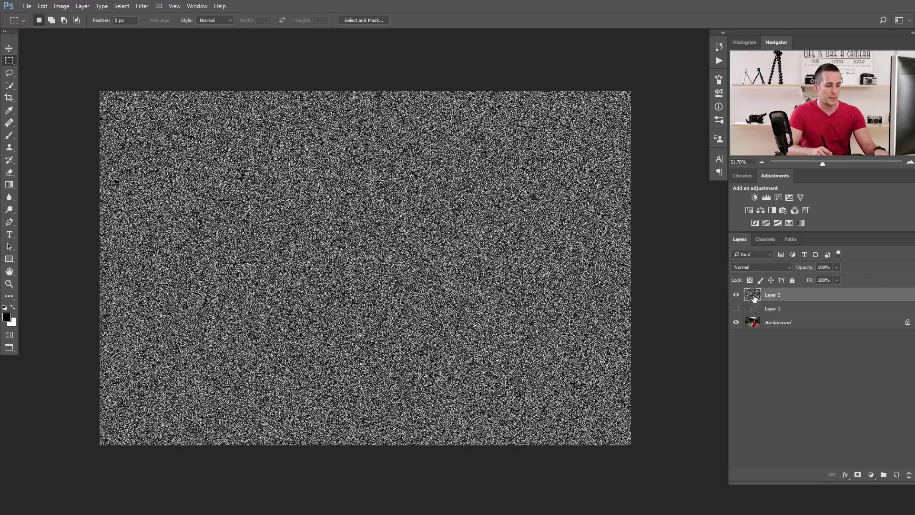
Step: Duplicate Layer 2, hide the original, and set the copy's blending mode to Screen
{"action": "key", "text": "ctrl+j"}
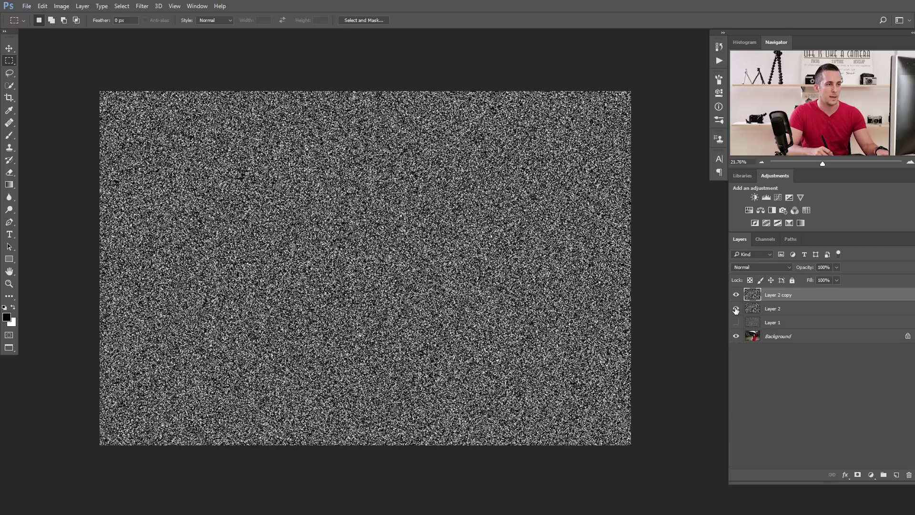
{"action": "left_click", "coordinate": [736, 308]}
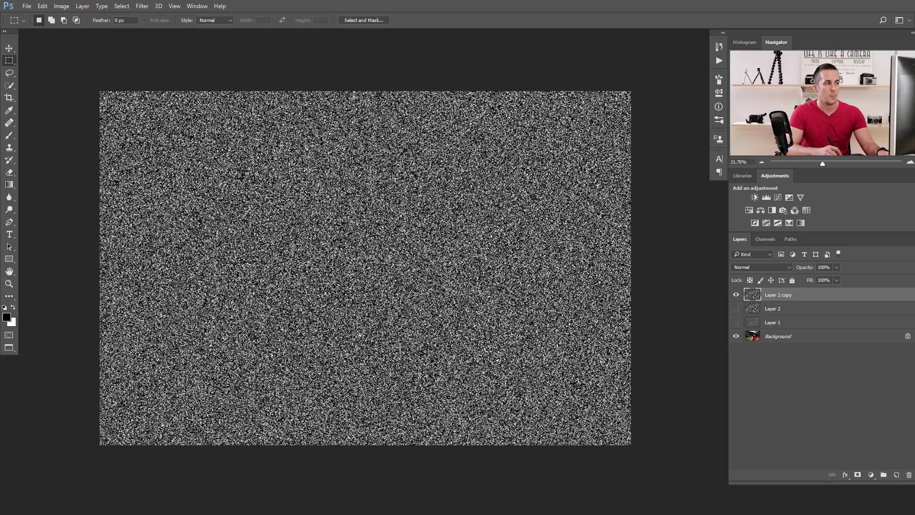
{"action": "left_click", "coordinate": [761, 267]}
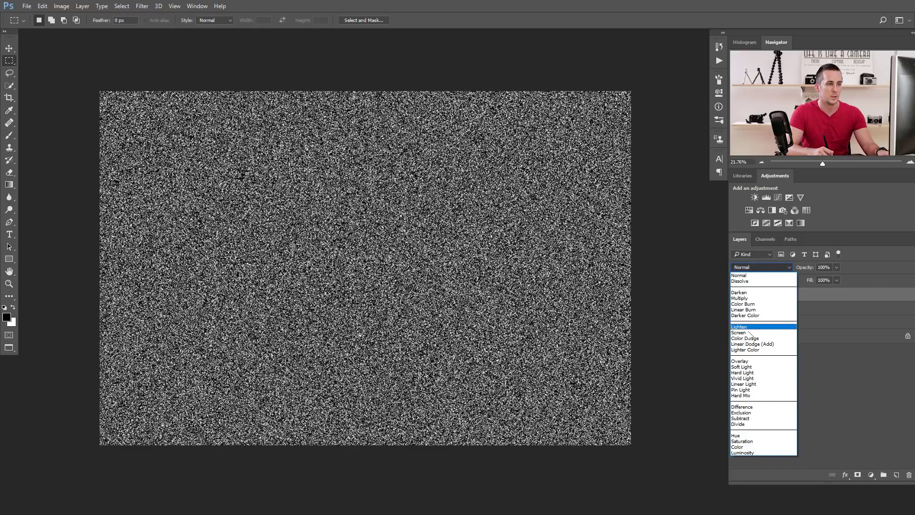
{"action": "left_click", "coordinate": [738, 333]}
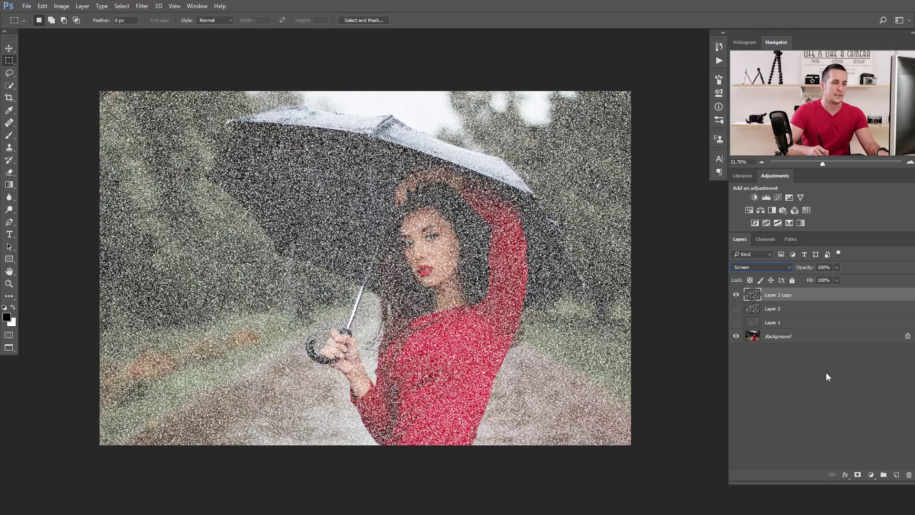
Step: Add a Levels adjustment clipped to Layer 2 copy and raise its black input level to 137
{"action": "left_click", "coordinate": [873, 473]}
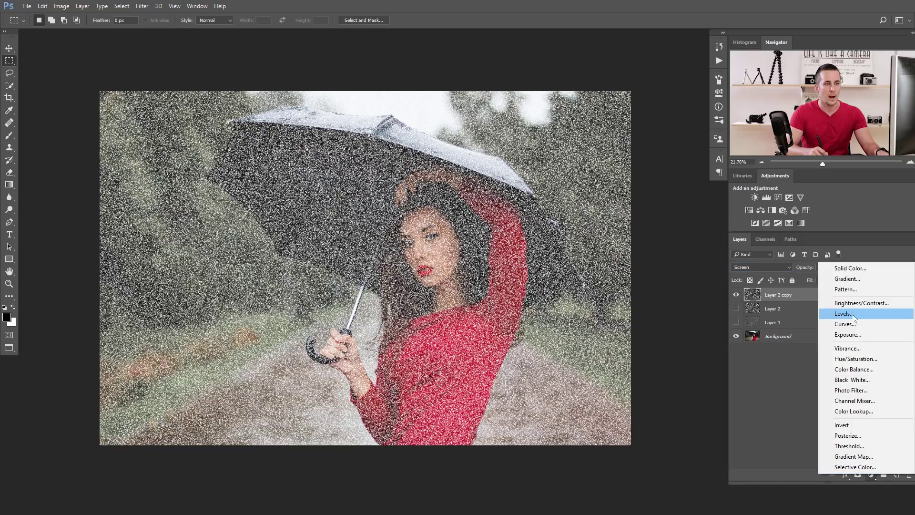
{"action": "left_click", "coordinate": [839, 313]}
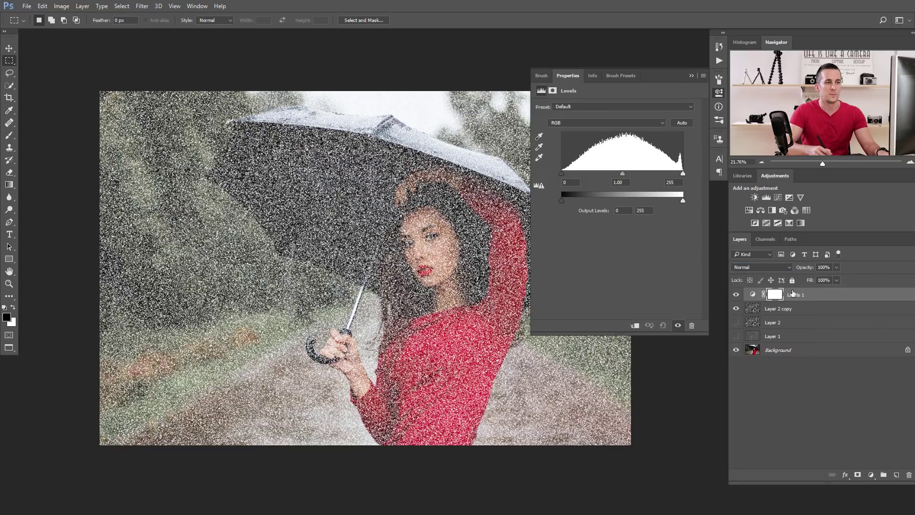
{"action": "left_click", "coordinate": [634, 326]}
{"action": "mouse_move", "coordinate": [562, 174]}
{"action": "left_mouse_down"}
{"action": "mouse_move", "coordinate": [634, 176]}
{"action": "mouse_move", "coordinate": [560, 171]}
{"action": "left_mouse_up"}
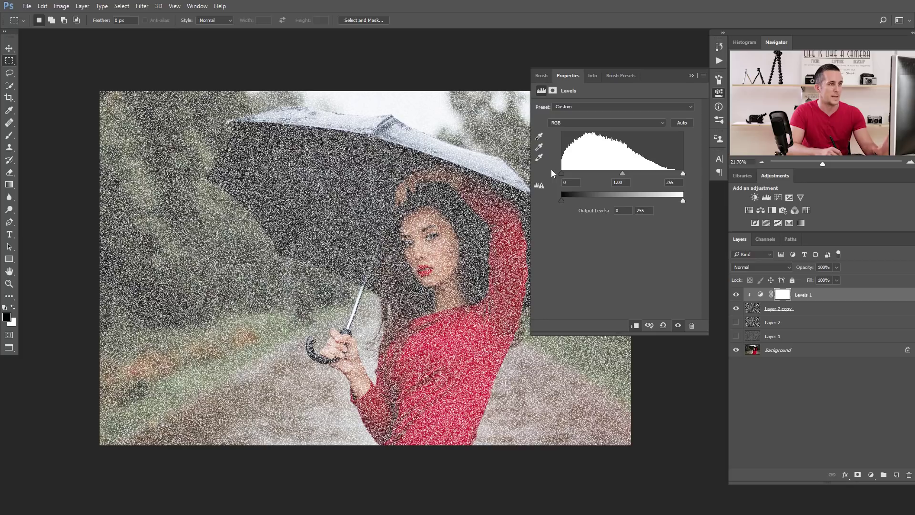
{"action": "left_click_drag", "start_coordinate": [562, 173], "coordinate": [619, 176]}
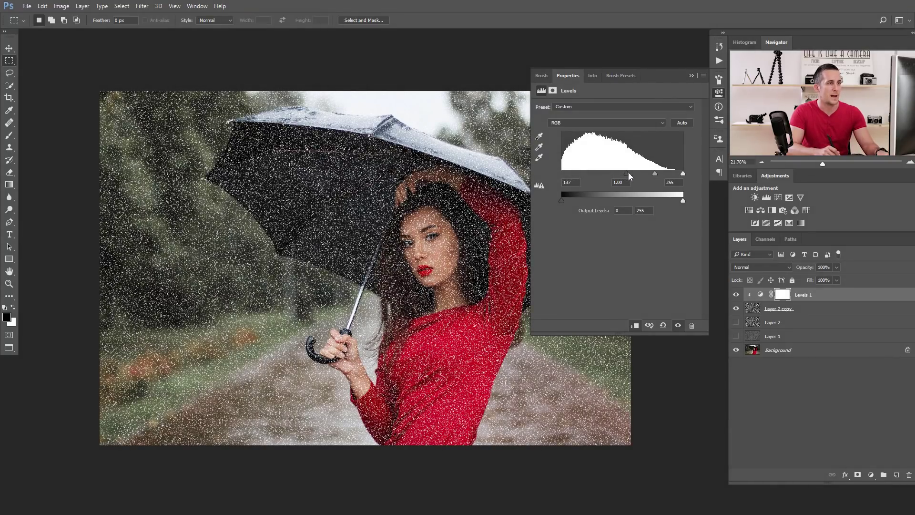
{"action": "left_click", "coordinate": [691, 76]}
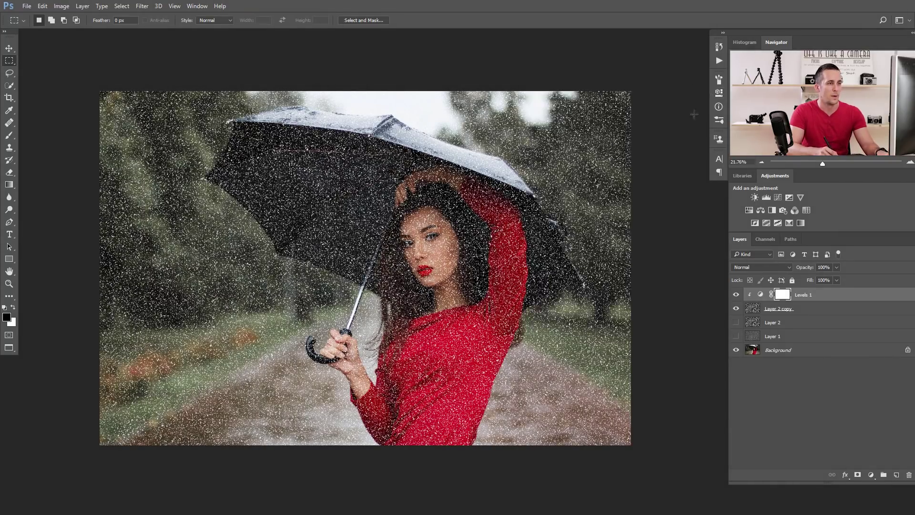
{"action": "left_click", "coordinate": [756, 310]}
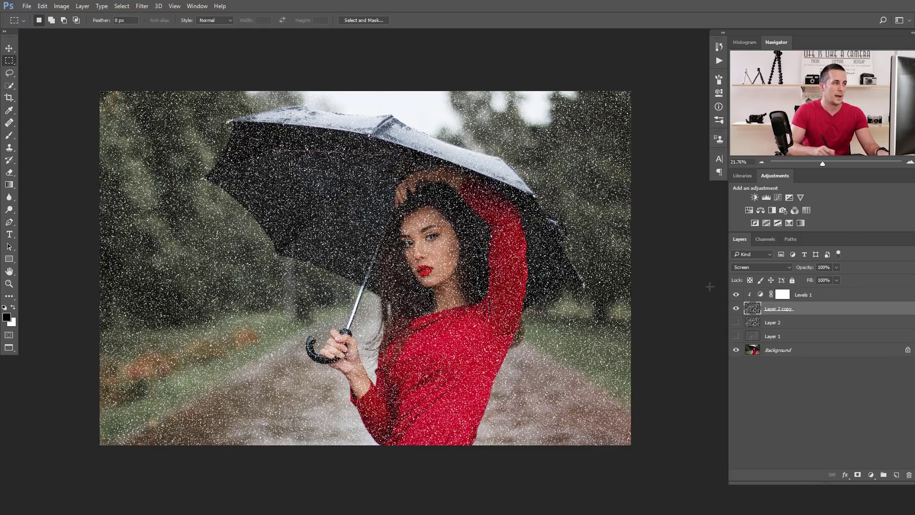
{"action": "left_click", "coordinate": [142, 6]}
{"action": "mouse_move", "coordinate": [148, 111]}
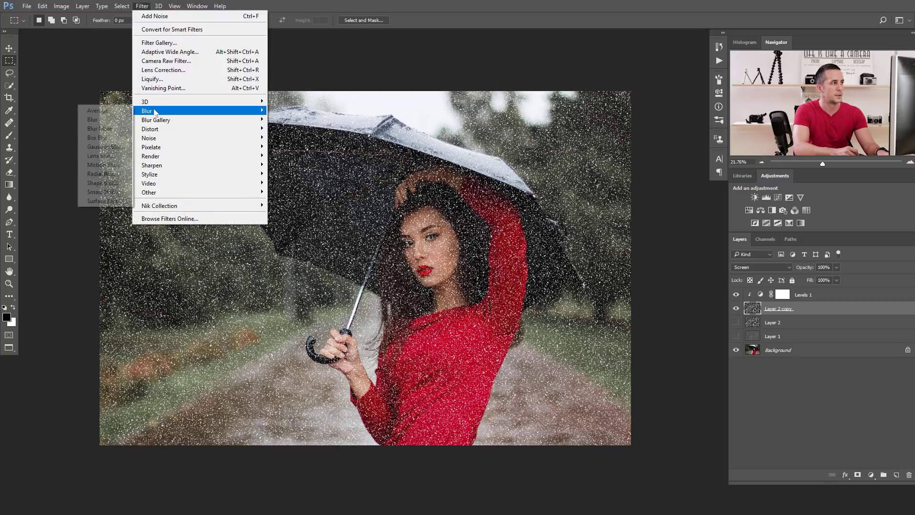
{"action": "left_click", "coordinate": [114, 164]}
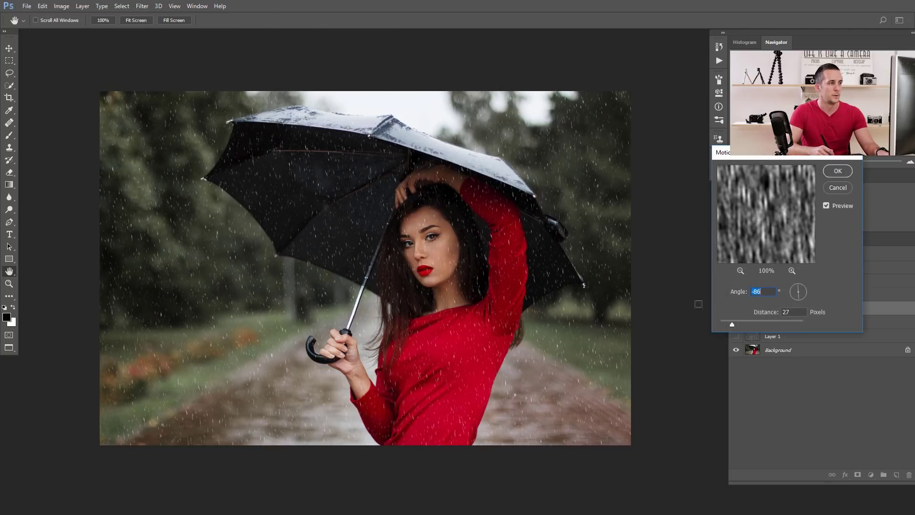
{"action": "left_click_drag", "start_coordinate": [801, 290], "coordinate": [800, 289]}
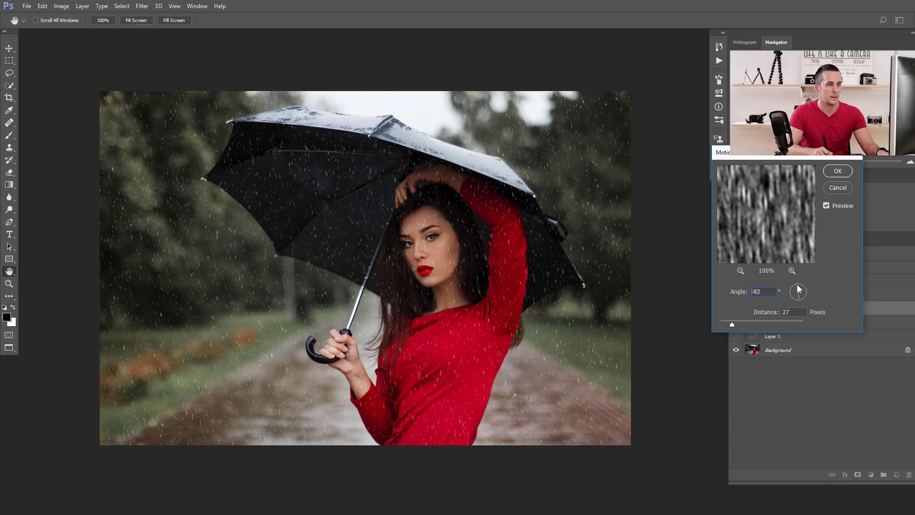
{"action": "left_click_drag", "start_coordinate": [732, 324], "coordinate": [742, 324]}
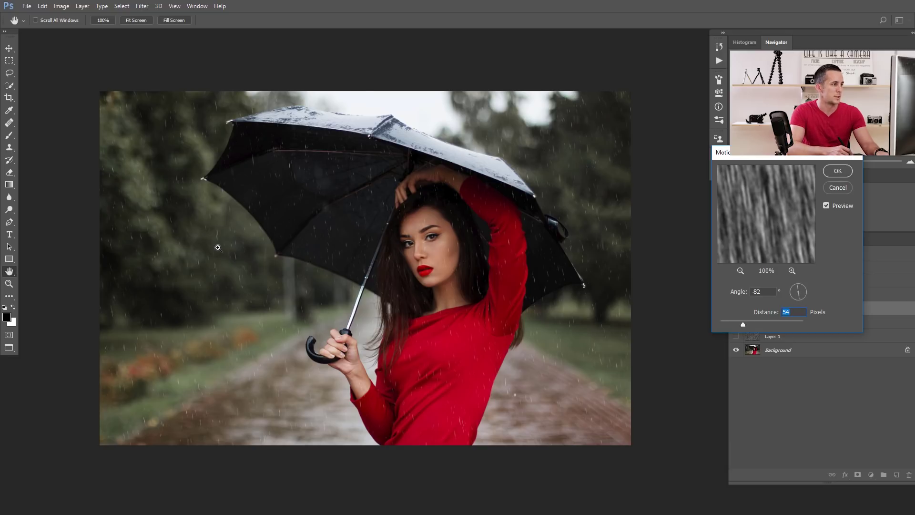
{"action": "scroll", "coordinate": [217, 247], "scroll_direction": "up", "scroll_amount": 3}
{"action": "scroll", "coordinate": [361, 262], "scroll_direction": "down", "scroll_amount": 4}
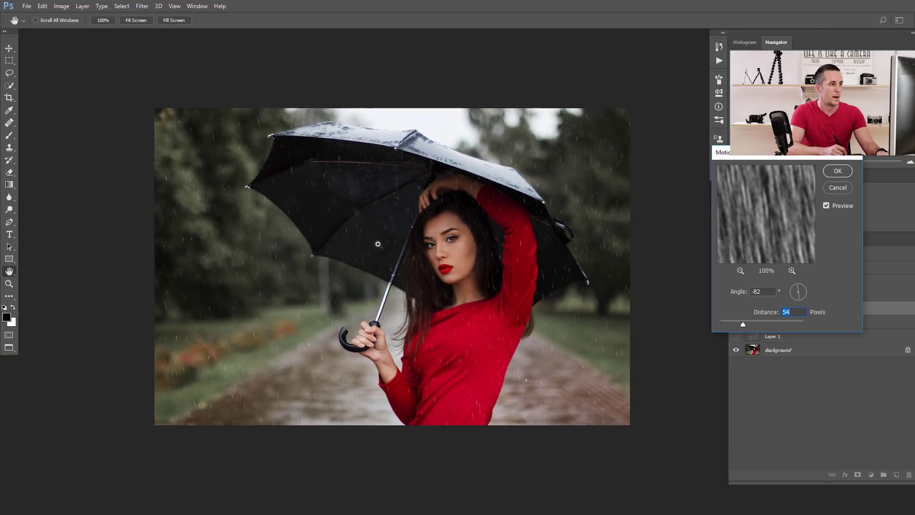
{"action": "left_click_drag", "start_coordinate": [746, 325], "coordinate": [752, 324]}
{"action": "left_click", "coordinate": [839, 188]}
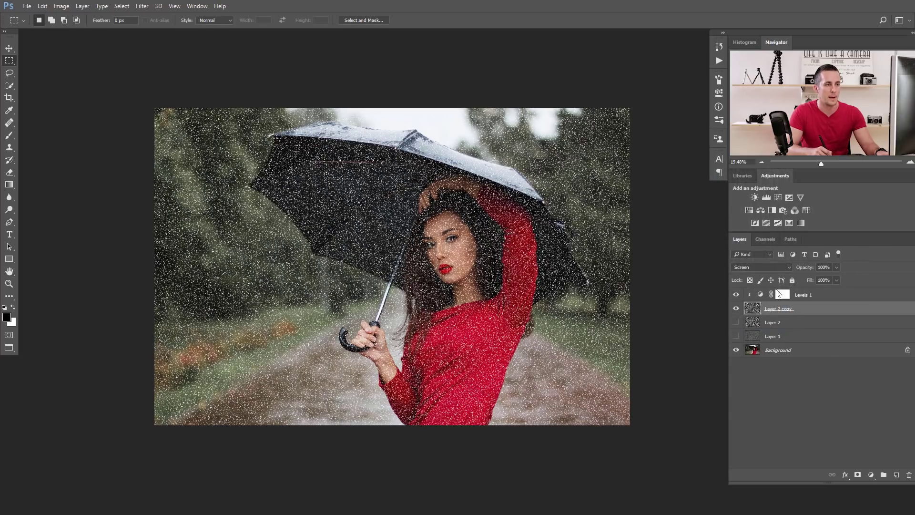
Step: Stamp the noise and its Levels adjustment into a new layer without the Background, hide the source layers and show the Background
{"action": "left_click", "coordinate": [737, 295]}
{"action": "left_click", "coordinate": [738, 295]}
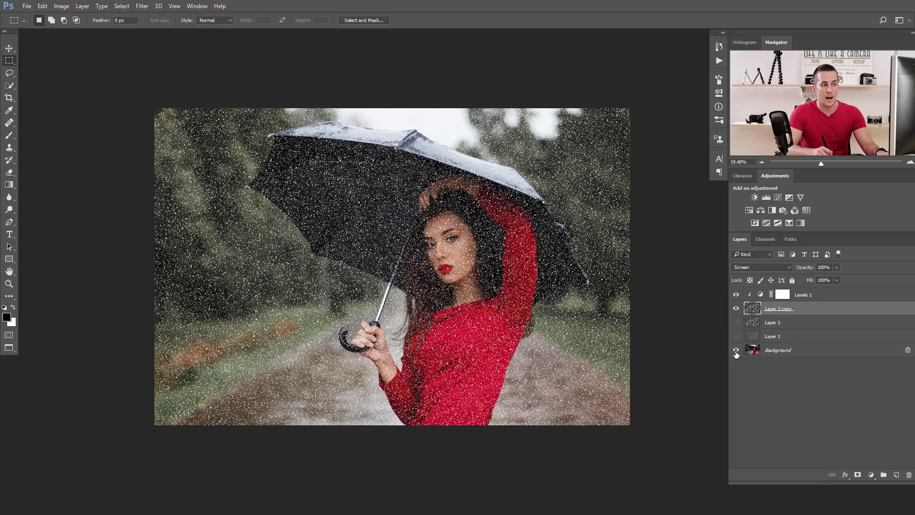
{"action": "left_click", "coordinate": [736, 350]}
{"action": "left_click", "coordinate": [762, 296]}
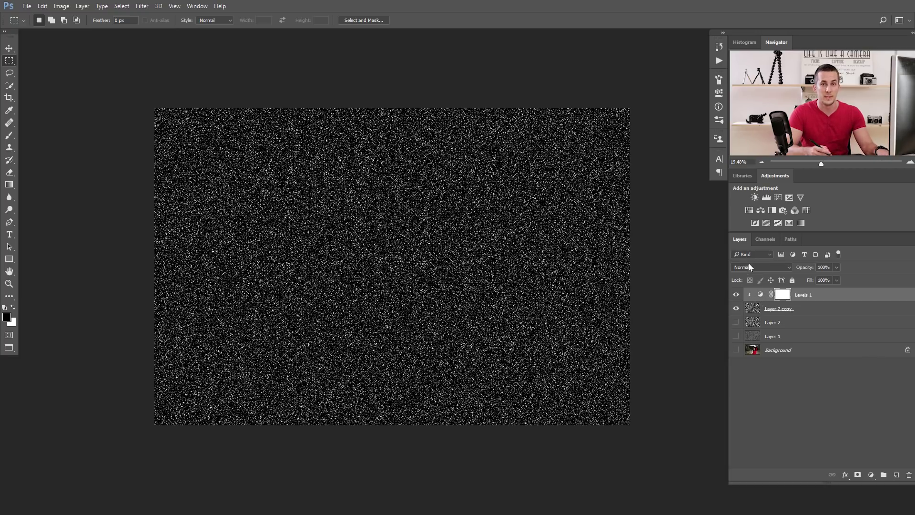
{"action": "key", "text": "ctrl+shift+alt+e"}
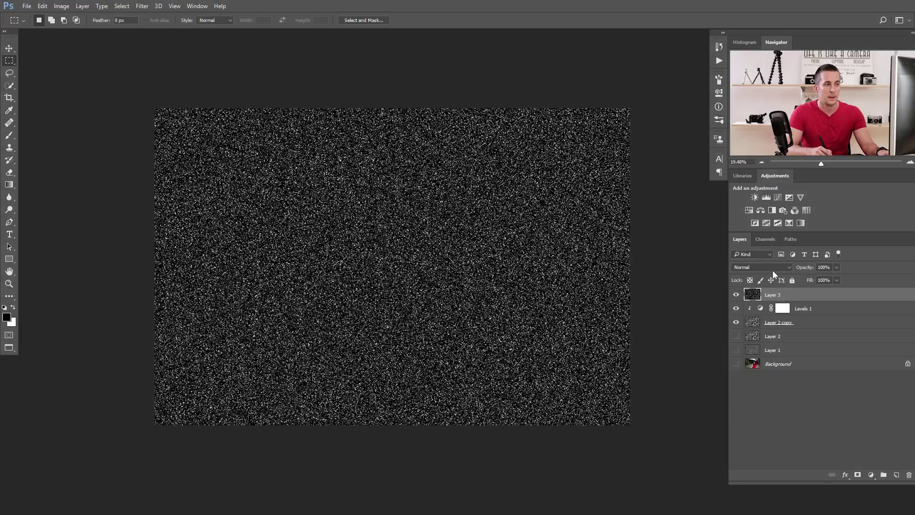
{"action": "left_click", "coordinate": [771, 312]}
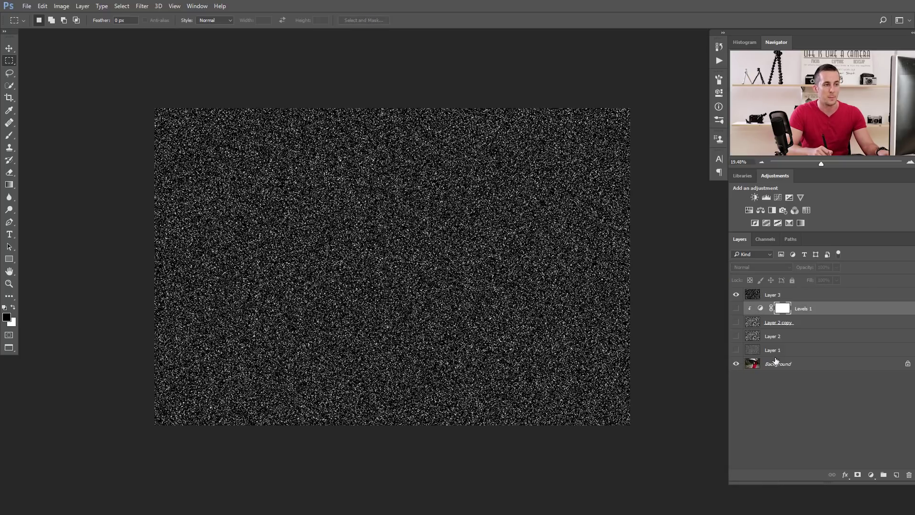
Step: Rename the stamped noise layer as Rain and set its blending mode to Screen
{"action": "left_click", "coordinate": [757, 295]}
{"action": "double_click", "coordinate": [772, 294]}
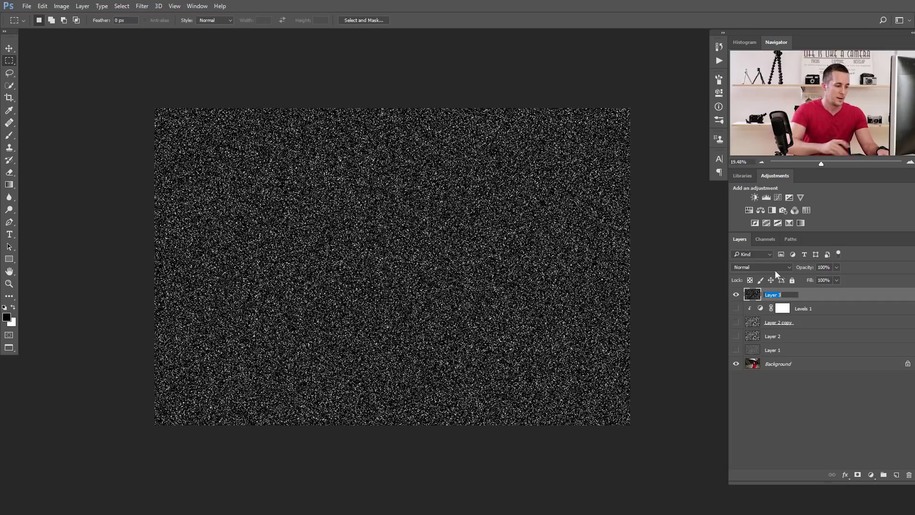
{"action": "type", "text": "Rain"}
{"action": "key", "text": "Return"}
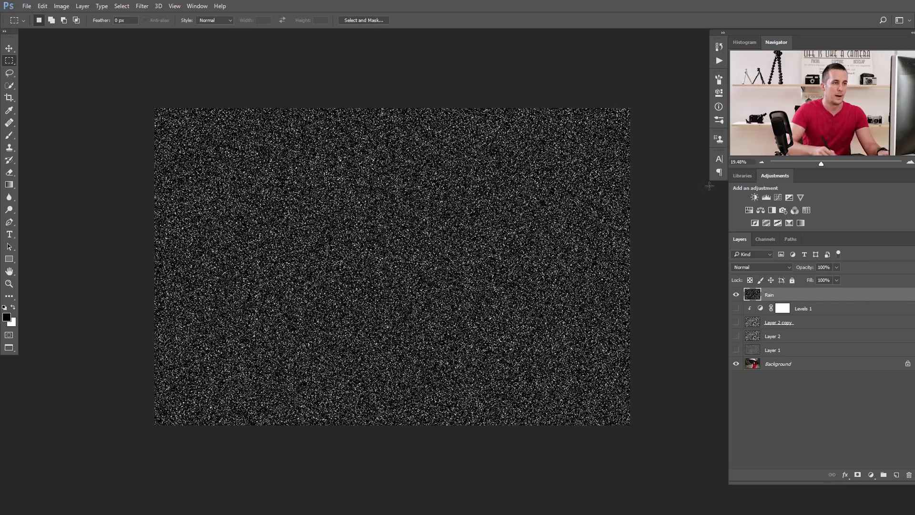
{"action": "left_click", "coordinate": [760, 267]}
{"action": "left_click", "coordinate": [741, 337]}
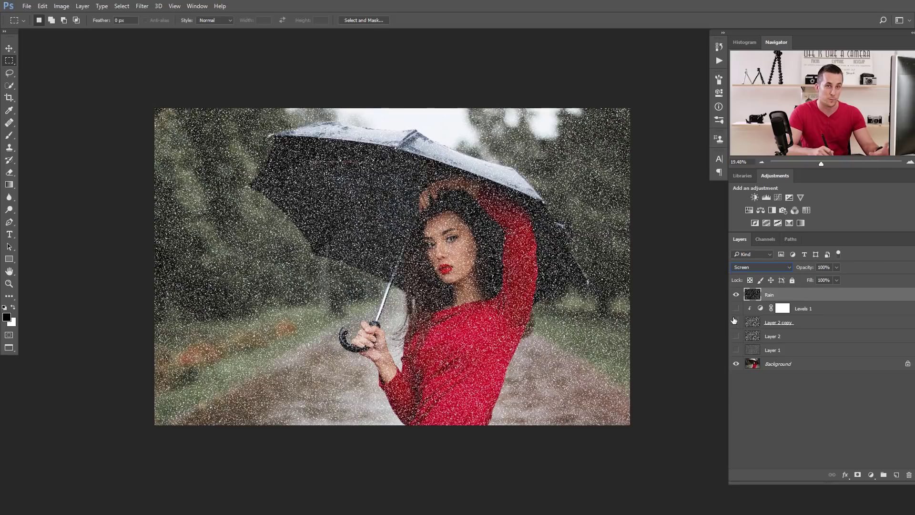
Step: Apply Motion Blur to the Rain layer with an angle of -86° and a distance of about 38 pixels
{"action": "left_click", "coordinate": [142, 5]}
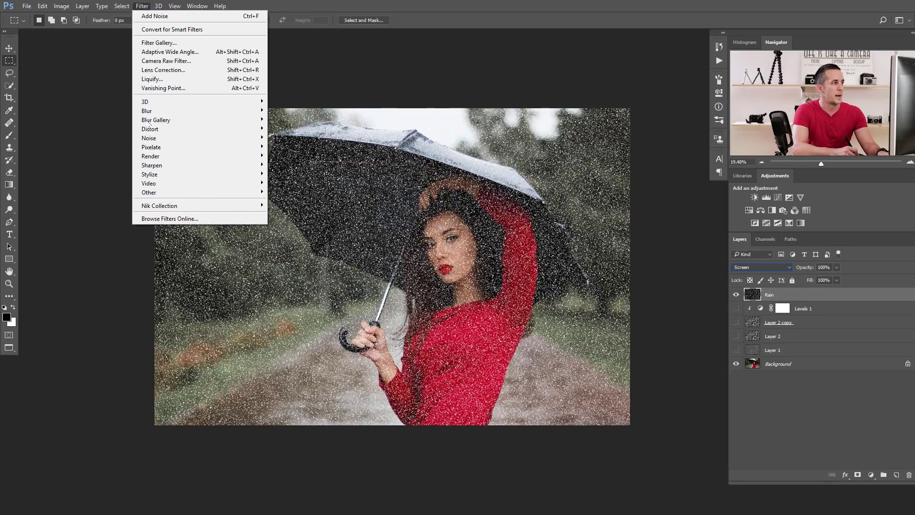
{"action": "mouse_move", "coordinate": [148, 114]}
{"action": "left_click", "coordinate": [103, 164]}
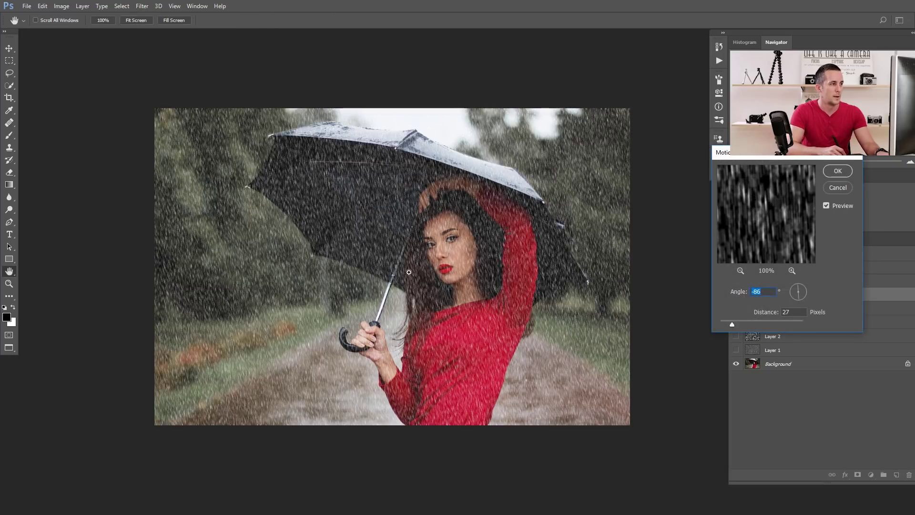
{"action": "scroll", "coordinate": [421, 270], "scroll_direction": "up", "scroll_amount": 1}
{"action": "left_click_drag", "start_coordinate": [733, 326], "coordinate": [746, 324]}
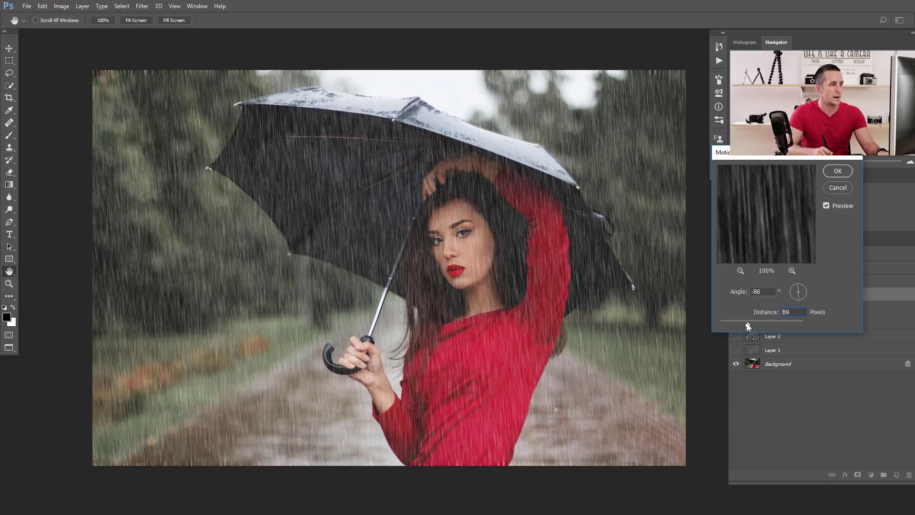
{"action": "left_click", "coordinate": [296, 210], "text": "ctrl"}
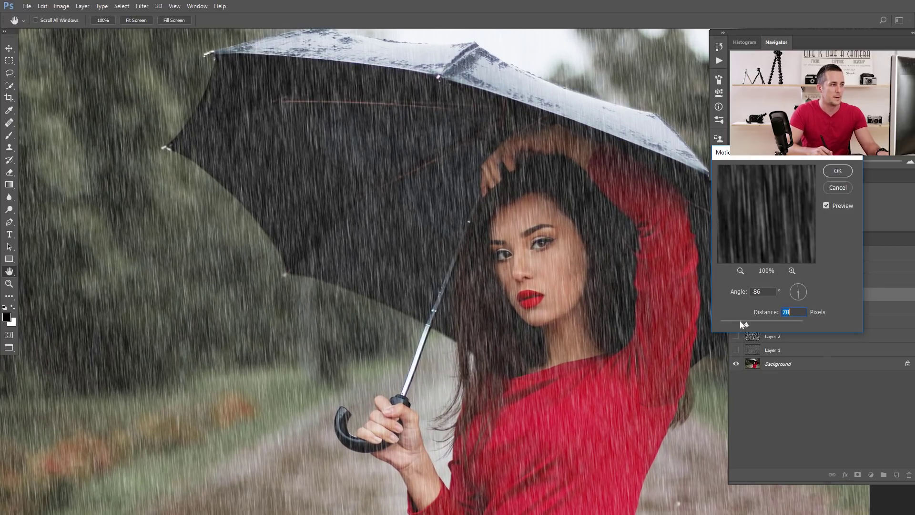
{"action": "left_click", "coordinate": [371, 241], "text": "ctrl"}
{"action": "left_click", "coordinate": [381, 225], "text": "ctrl"}
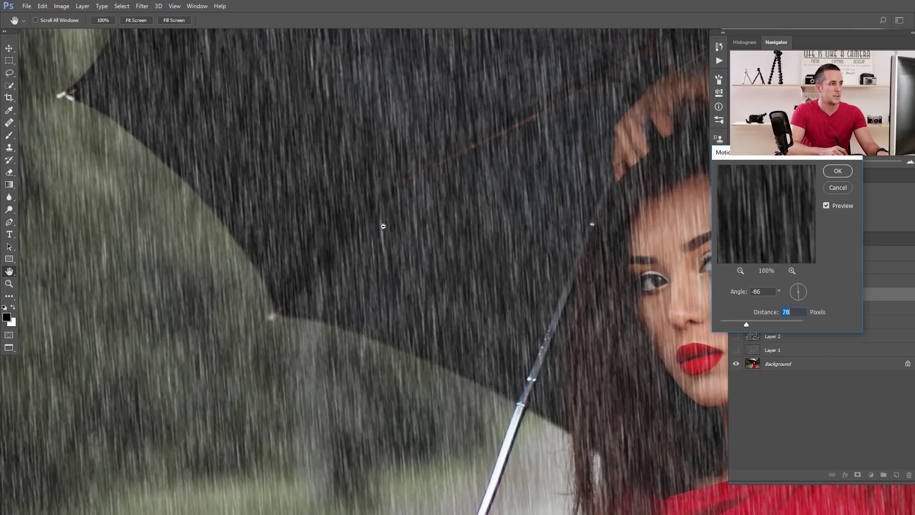
{"action": "left_click_drag", "start_coordinate": [745, 324], "coordinate": [736, 324]}
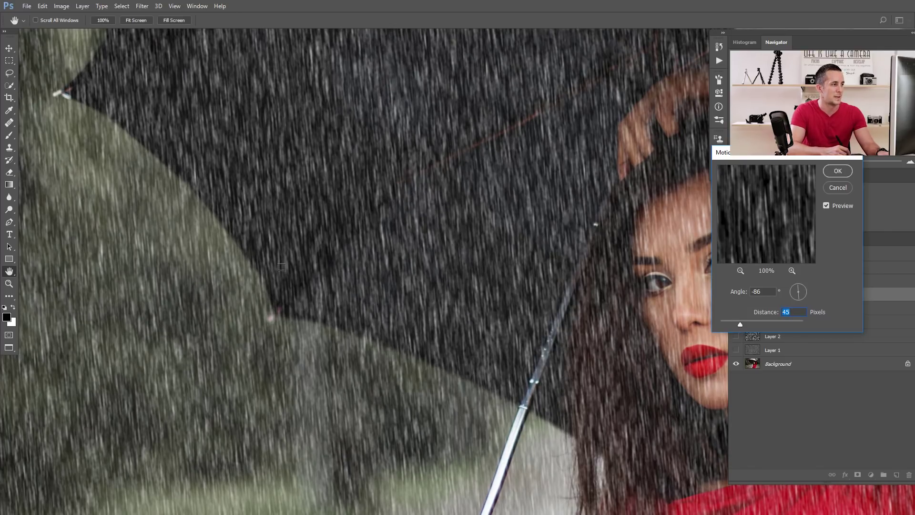
{"action": "left_click_drag", "start_coordinate": [745, 326], "coordinate": [738, 324]}
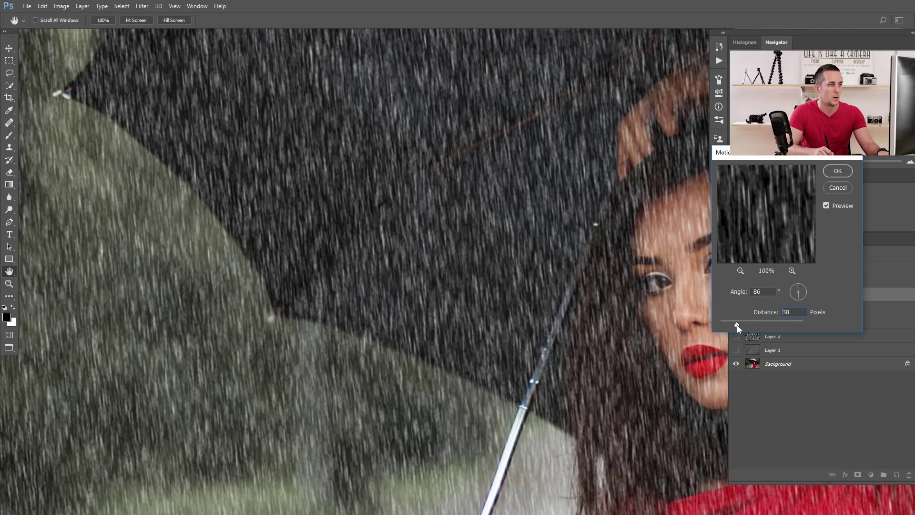
{"action": "left_click", "coordinate": [831, 174]}
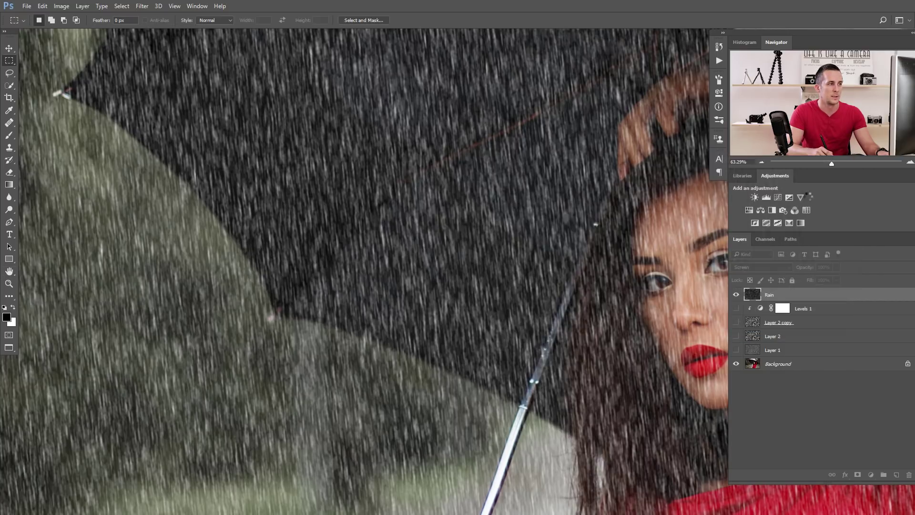
Step: Apply a second Motion Blur to the Rain layer with an angle of -86° and a distance of 85 pixels
{"action": "left_click", "coordinate": [142, 6]}
{"action": "mouse_move", "coordinate": [163, 116]}
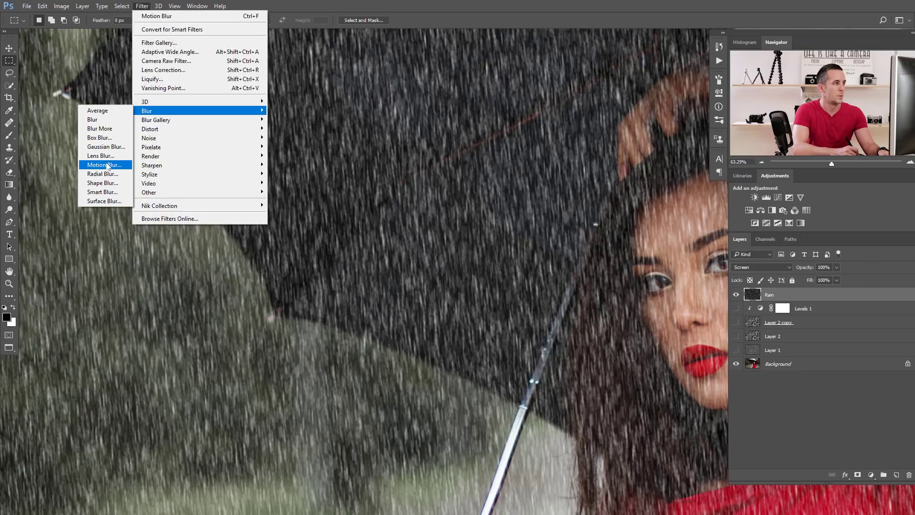
{"action": "left_click", "coordinate": [103, 166]}
{"action": "left_click_drag", "start_coordinate": [744, 326], "coordinate": [739, 322]}
{"action": "key", "text": "ctrl+minus"}
{"action": "key", "text": "ctrl+minus"}
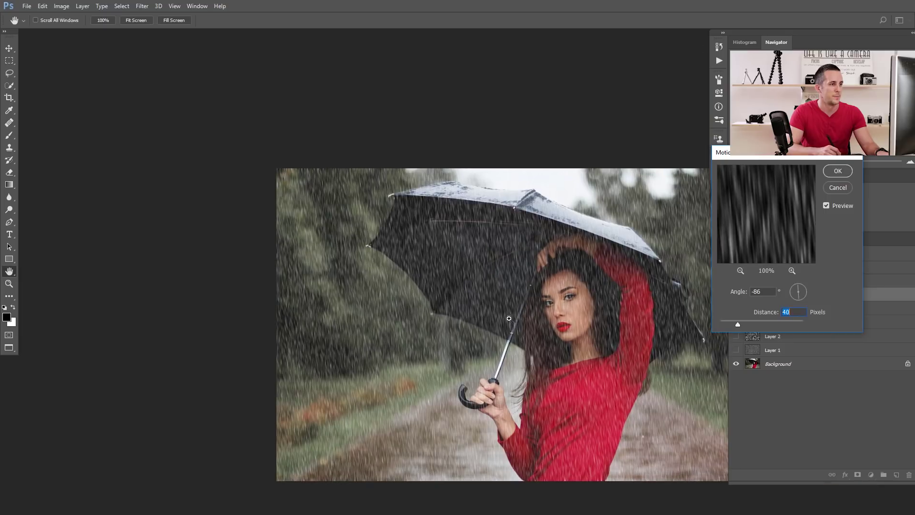
{"action": "left_click", "coordinate": [745, 326]}
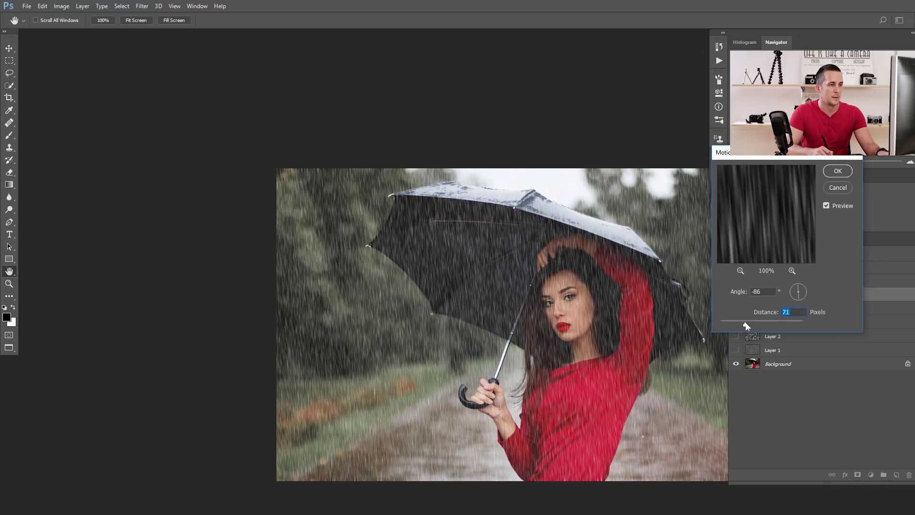
{"action": "left_click_drag", "start_coordinate": [749, 324], "coordinate": [748, 324]}
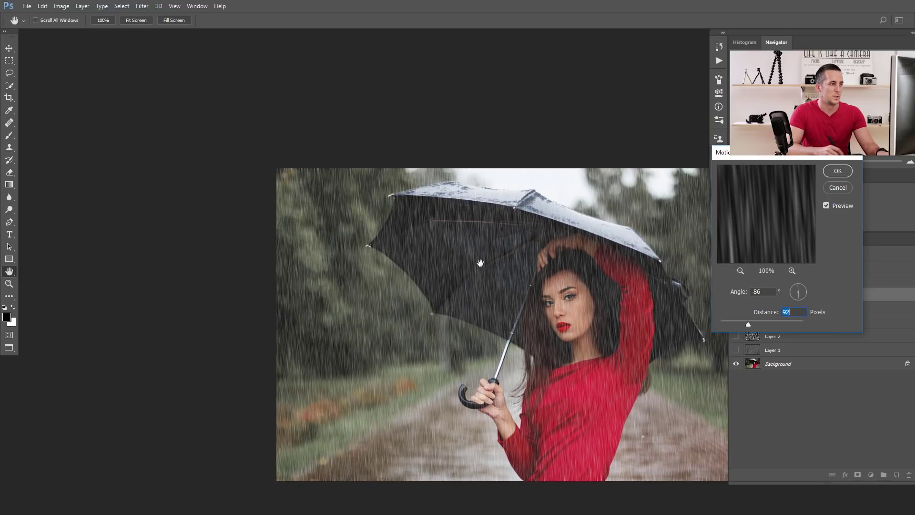
{"action": "key", "text": "ctrl+plus"}
{"action": "key", "text": "ctrl+plus"}
{"action": "key", "text": "ctrl+plus"}
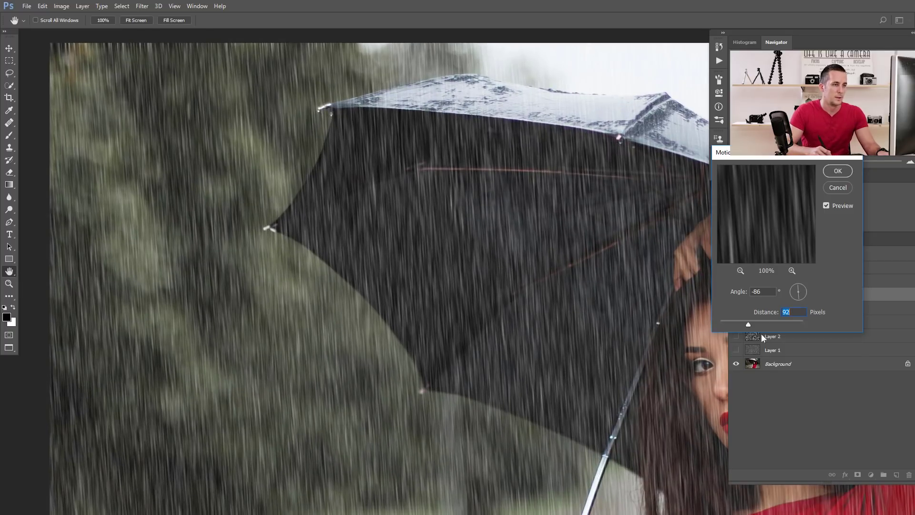
{"action": "left_click", "coordinate": [749, 326]}
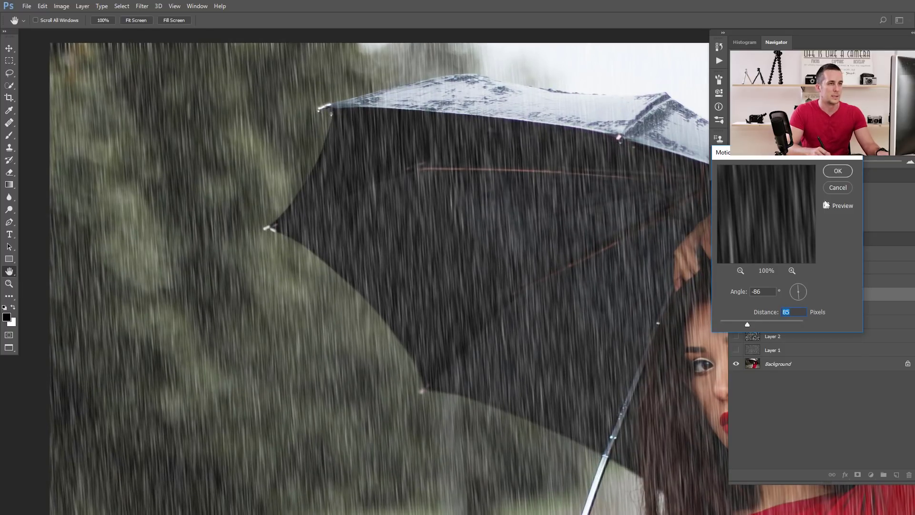
{"action": "left_click", "coordinate": [837, 171]}
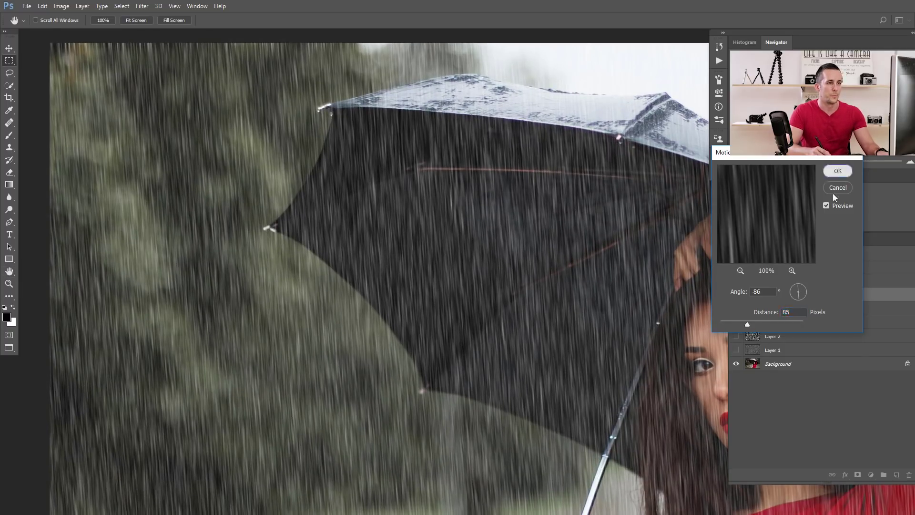
Step: Add a Levels adjustment clipped to the Rain layer and raise its black input level to 43
{"action": "left_click", "coordinate": [871, 474]}
{"action": "left_click", "coordinate": [845, 313]}
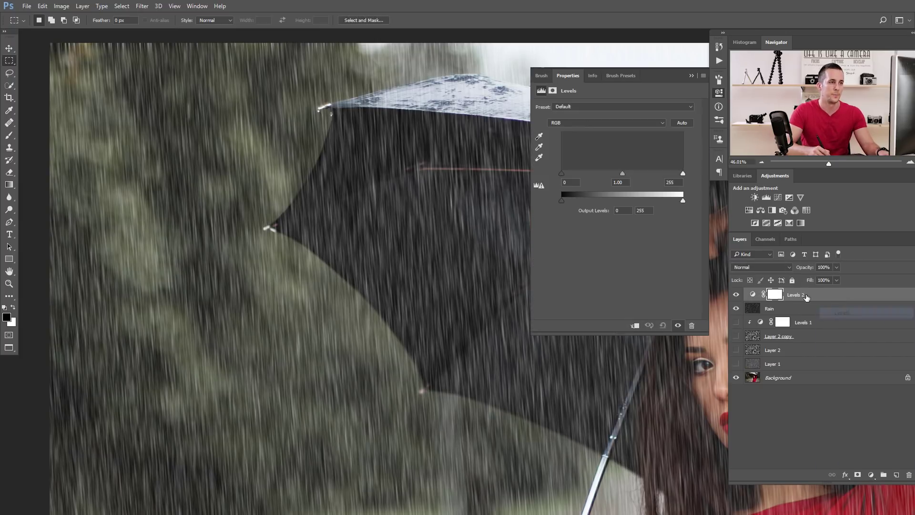
{"action": "left_click", "coordinate": [635, 325]}
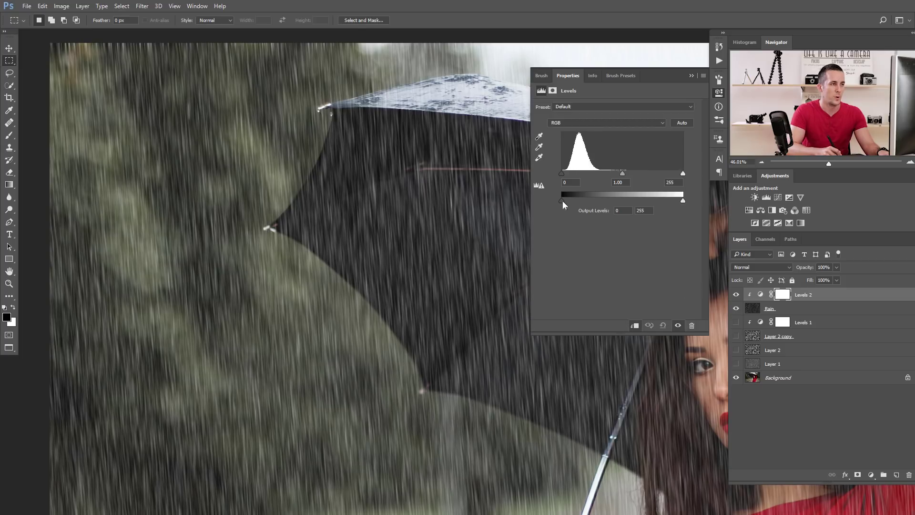
{"action": "left_click_drag", "start_coordinate": [562, 173], "coordinate": [582, 174]}
{"action": "scroll", "coordinate": [445, 278], "scroll_direction": "down", "scroll_amount": 5}
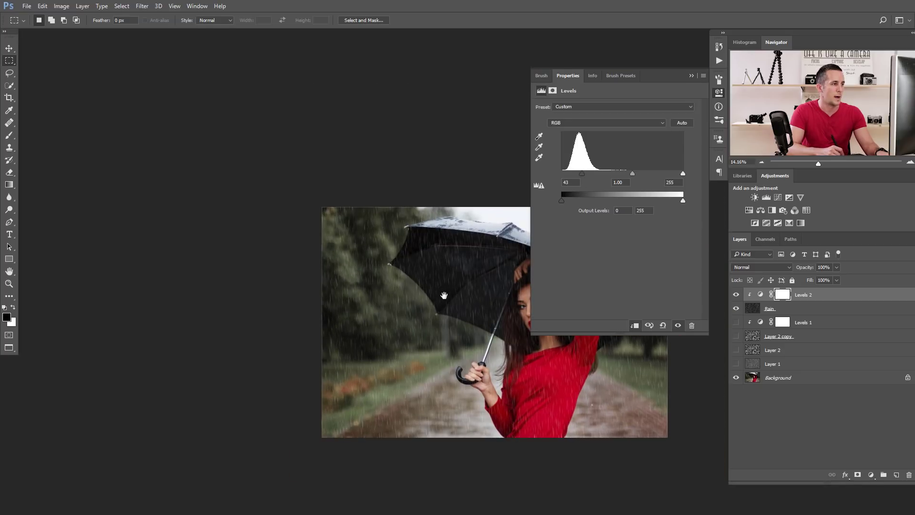
{"action": "scroll", "coordinate": [415, 275], "scroll_direction": "up", "scroll_amount": 3}
{"action": "scroll", "coordinate": [355, 273], "scroll_direction": "up", "scroll_amount": 3}
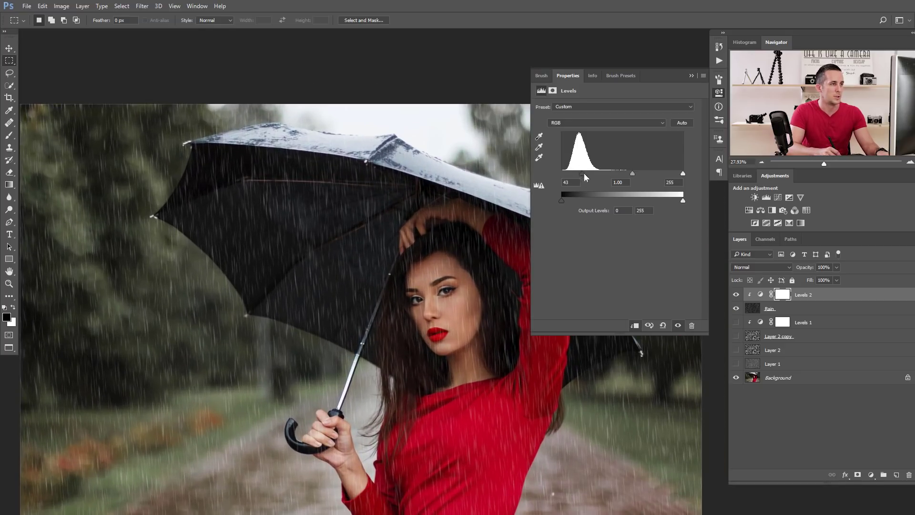
Step: Refine the Rain layer's clipped Levels to black input 43, midtones 1.21 and white input 215
{"action": "mouse_move", "coordinate": [585, 174]}
{"action": "left_mouse_down"}
{"action": "mouse_move", "coordinate": [621, 173]}
{"action": "mouse_move", "coordinate": [585, 174]}
{"action": "left_mouse_up"}
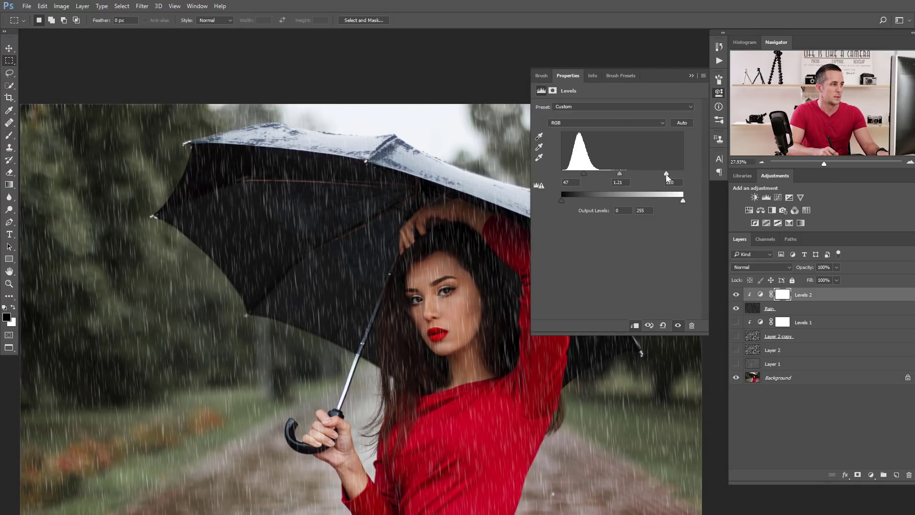
{"action": "left_click_drag", "start_coordinate": [583, 175], "coordinate": [591, 173]}
{"action": "key", "text": "ctrl+minus"}
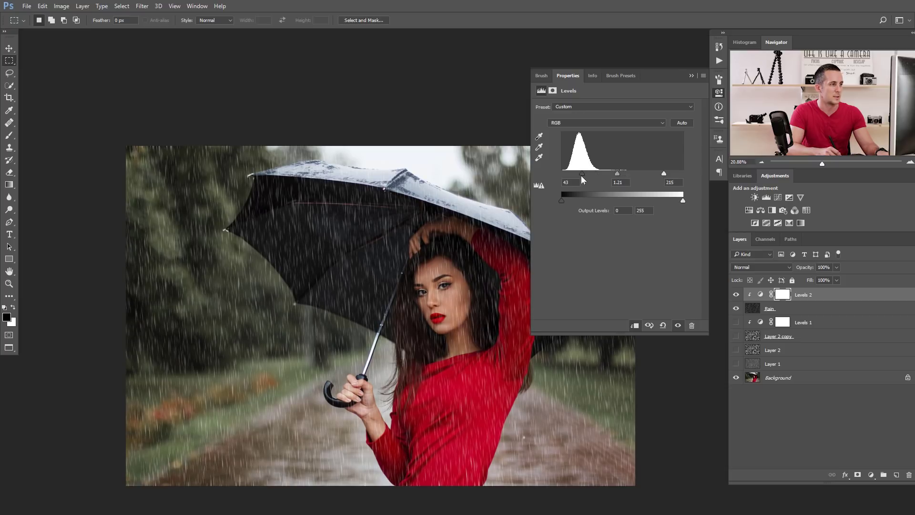
Step: Raise the black input level of the Rain layer's clipped Levels adjustment to 47
{"action": "left_click_drag", "start_coordinate": [584, 176], "coordinate": [584, 176]}
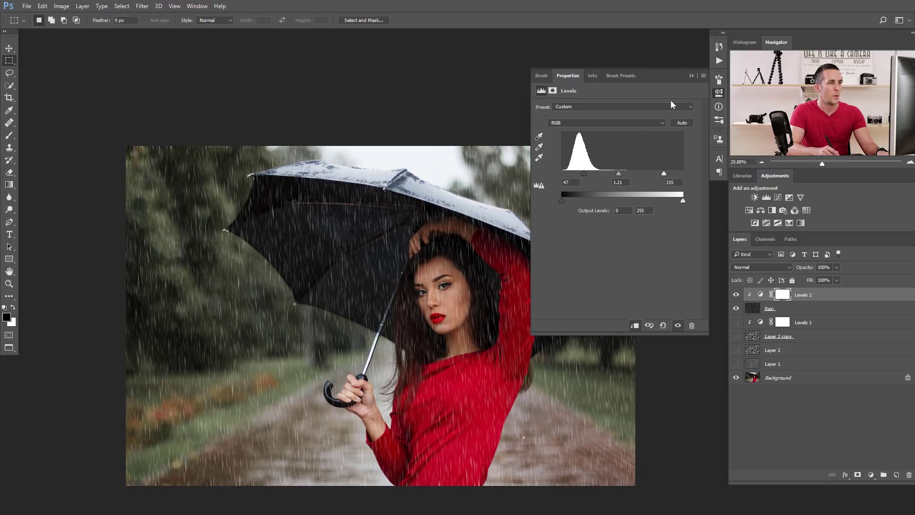
{"action": "left_click", "coordinate": [691, 76]}
{"action": "scroll", "coordinate": [463, 292], "scroll_direction": "up", "scroll_amount": 3}
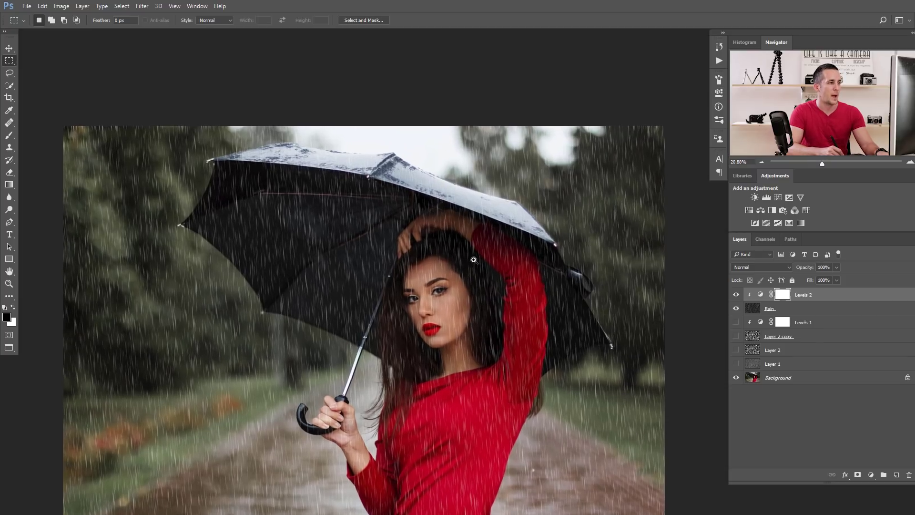
{"action": "left_click_drag", "start_coordinate": [463, 292], "coordinate": [466, 248]}
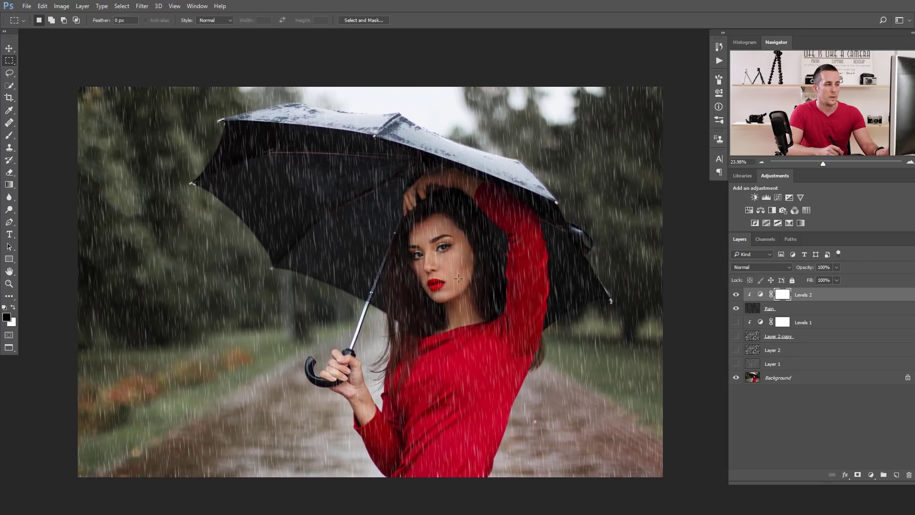
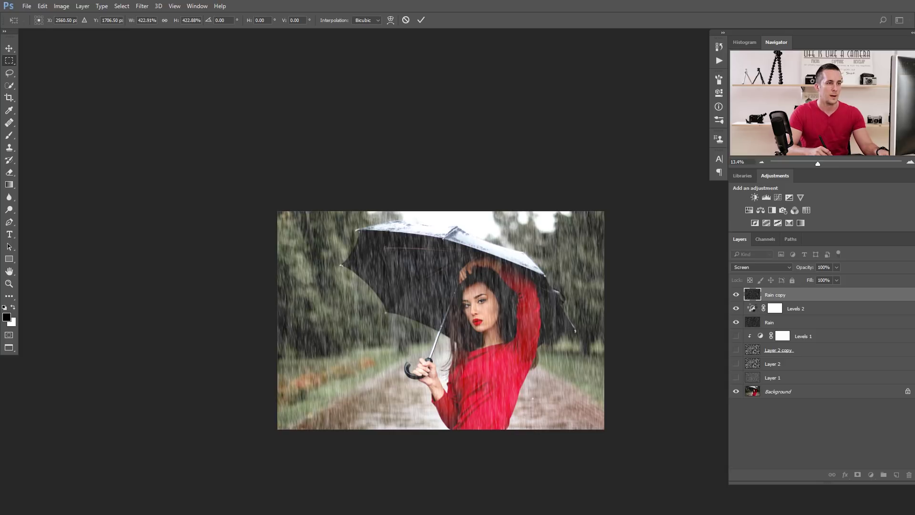
Step: Commit the roughly 423% enlargement of the Rain copy layer and check its streaks with the Rain layer temporarily hidden
{"action": "left_click", "coordinate": [736, 296]}
{"action": "left_click", "coordinate": [736, 297]}
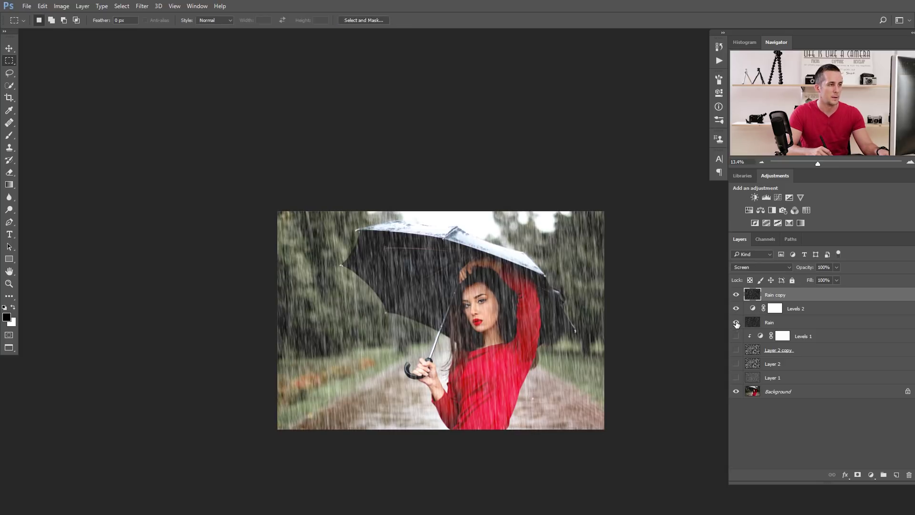
{"action": "left_click", "coordinate": [737, 322]}
{"action": "scroll", "coordinate": [346, 289], "scroll_direction": "up", "scroll_amount": 2}
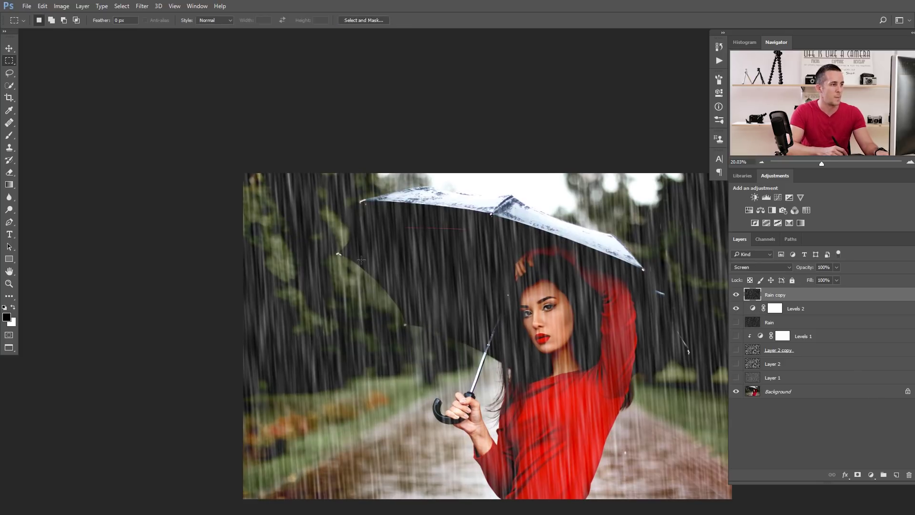
{"action": "scroll", "coordinate": [358, 347], "scroll_direction": "down", "scroll_amount": 2}
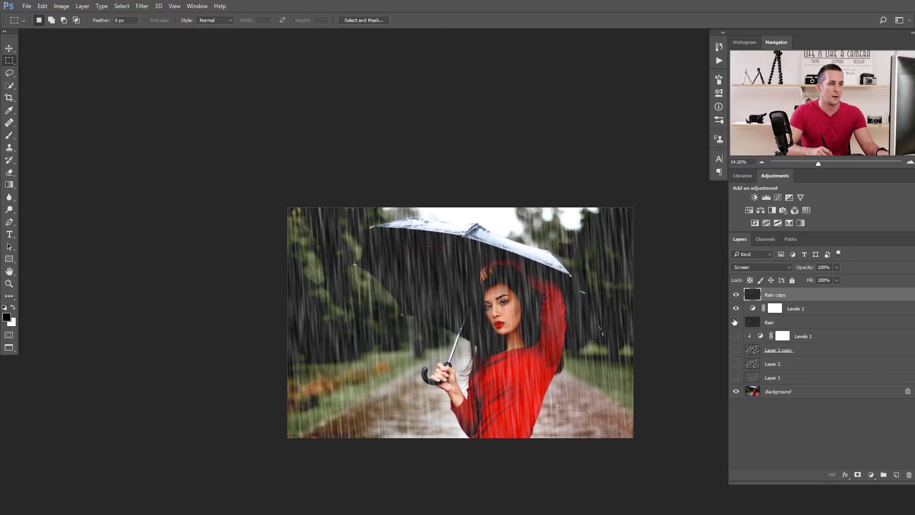
{"action": "left_click", "coordinate": [736, 323]}
Step: Clip Levels 2 to the Rain layer again and place a duplicate of it clipped to the Rain copy layer
{"action": "left_click", "coordinate": [756, 310]}
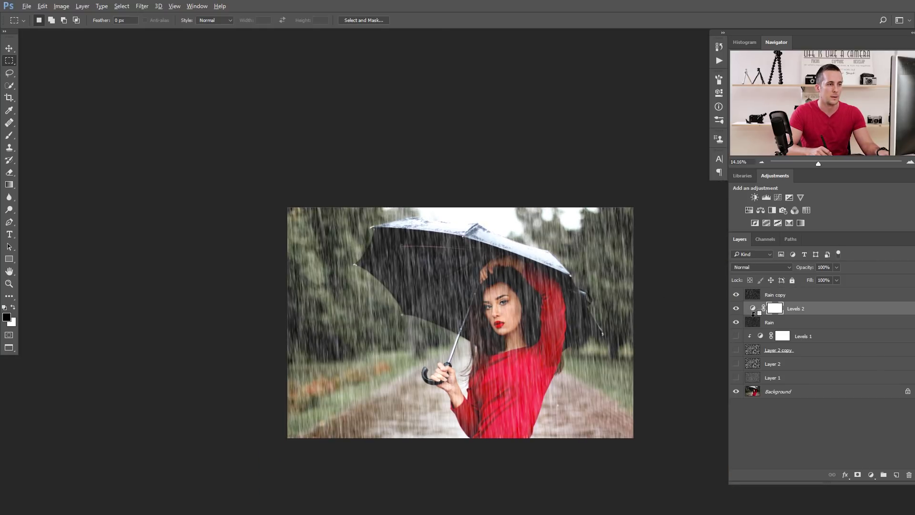
{"action": "left_click", "coordinate": [756, 315], "text": "alt"}
{"action": "left_click_drag", "start_coordinate": [758, 310], "coordinate": [765, 294]}
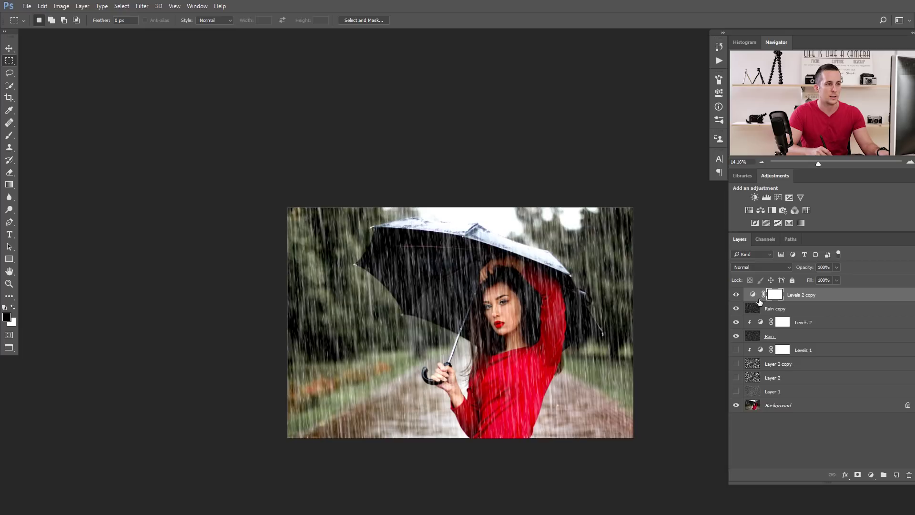
{"action": "left_click", "coordinate": [757, 302], "text": "alt"}
{"action": "scroll", "coordinate": [598, 300], "scroll_direction": "up", "scroll_amount": 2}
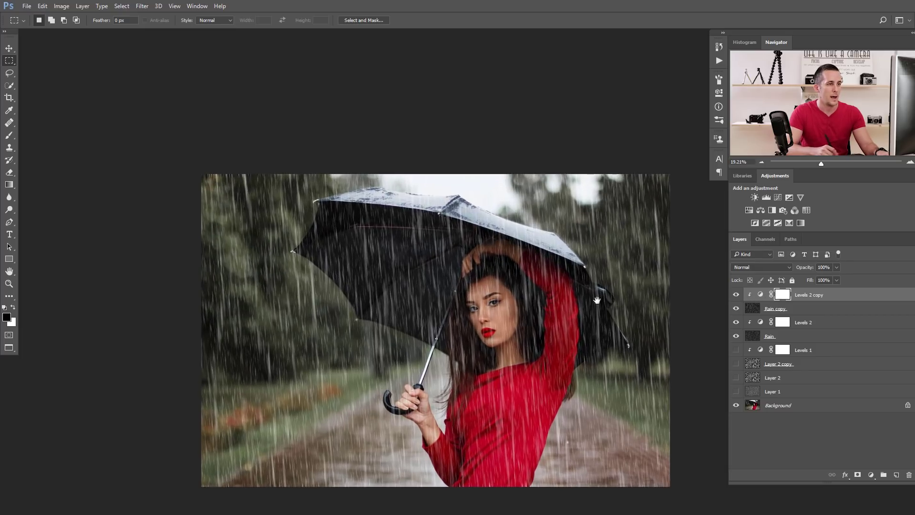
Step: Raise the black input level of the Levels adjustment clipped to the Rain copy layer
{"action": "double_click", "coordinate": [760, 295]}
{"action": "left_click_drag", "start_coordinate": [573, 176], "coordinate": [591, 174]}
{"action": "left_click", "coordinate": [691, 75]}
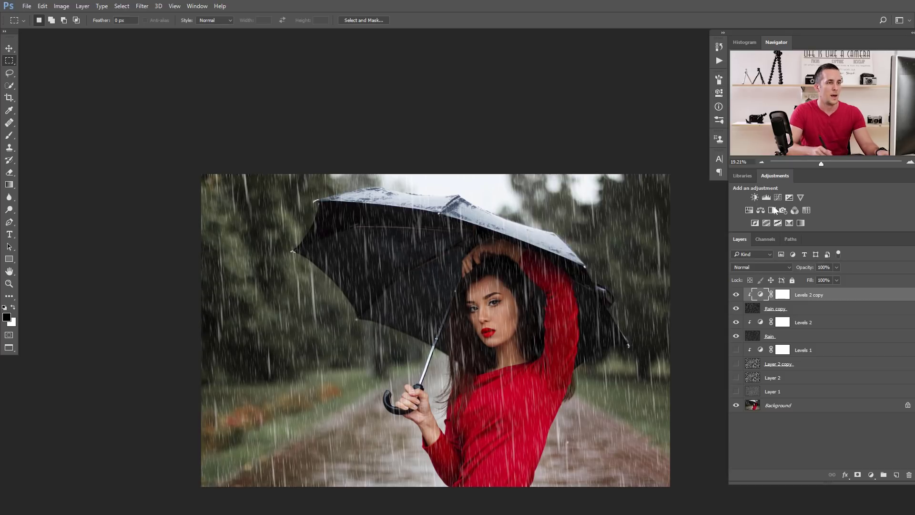
Step: Lower the opacity of the Rain copy layer to 52% and check the rain across the photo
{"action": "left_click", "coordinate": [763, 309]}
{"action": "left_click_drag", "start_coordinate": [806, 270], "coordinate": [785, 273]}
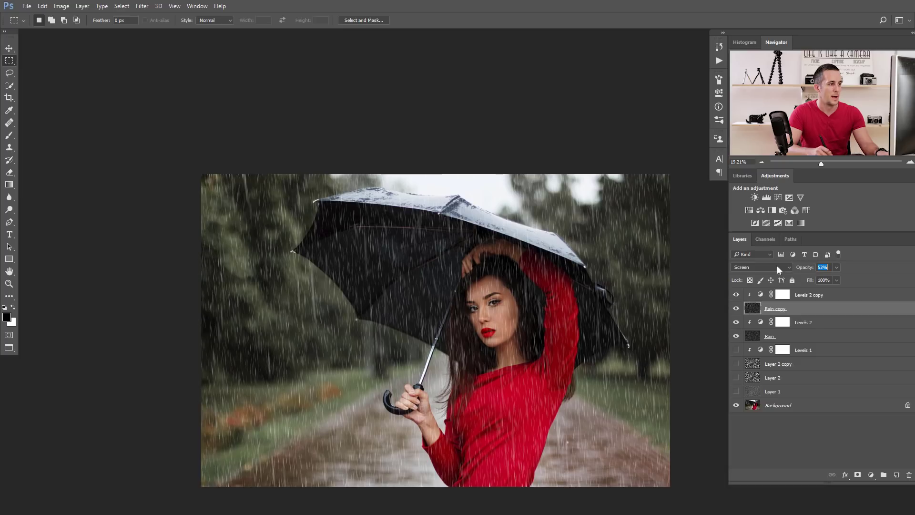
{"action": "scroll", "coordinate": [514, 305], "scroll_direction": "down", "scroll_amount": 2}
{"action": "left_click_drag", "start_coordinate": [515, 304], "coordinate": [451, 266]}
{"action": "scroll", "coordinate": [452, 265], "scroll_direction": "up", "scroll_amount": 3}
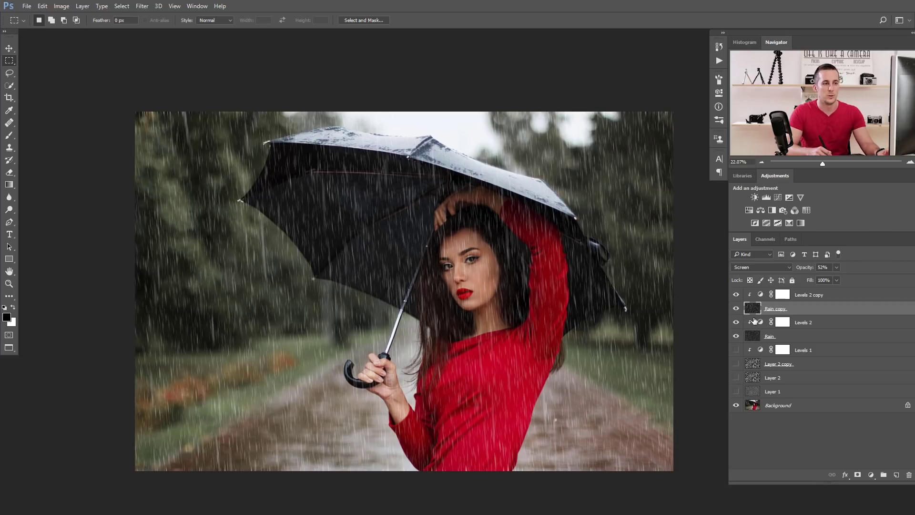
Step: Hide the Rain copy layer, and make the Layer 2 copy noise layer visible at the top of the layer stack
{"action": "left_click", "coordinate": [737, 309]}
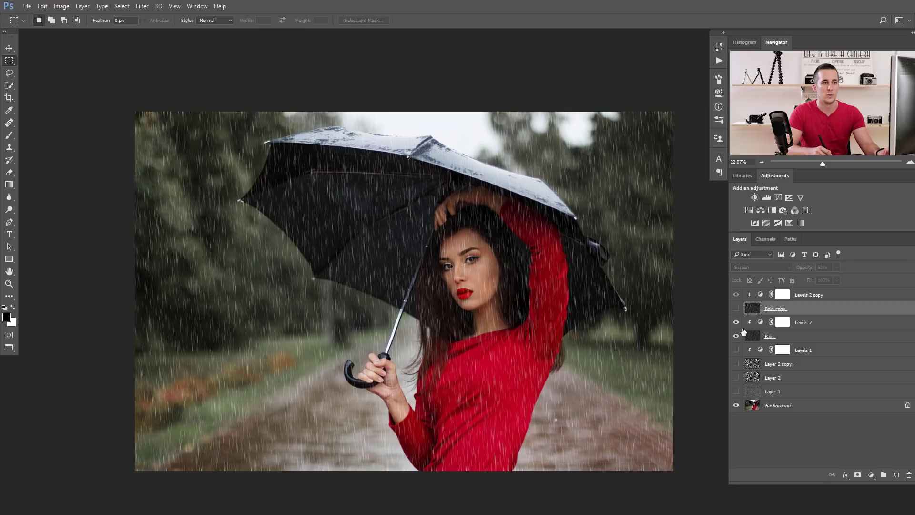
{"action": "left_click", "coordinate": [754, 365]}
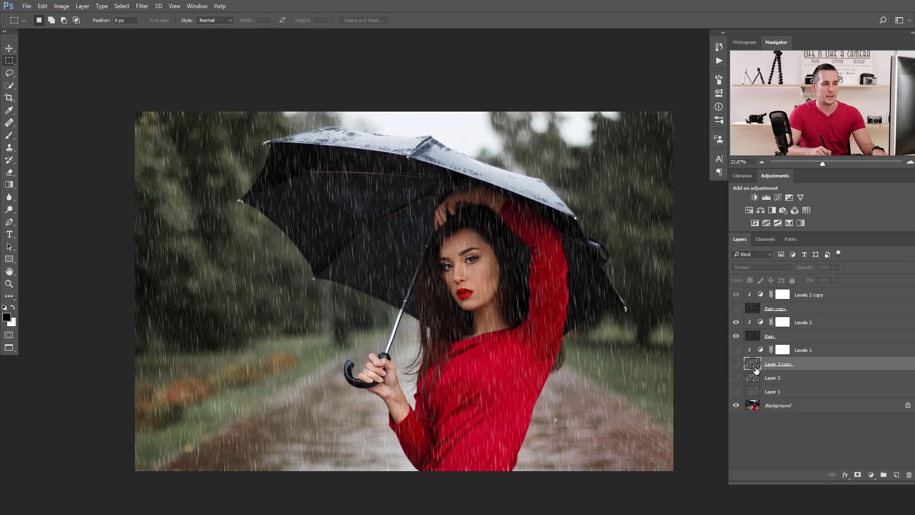
{"action": "left_click_drag", "start_coordinate": [756, 364], "coordinate": [761, 292]}
{"action": "left_click", "coordinate": [737, 295]}
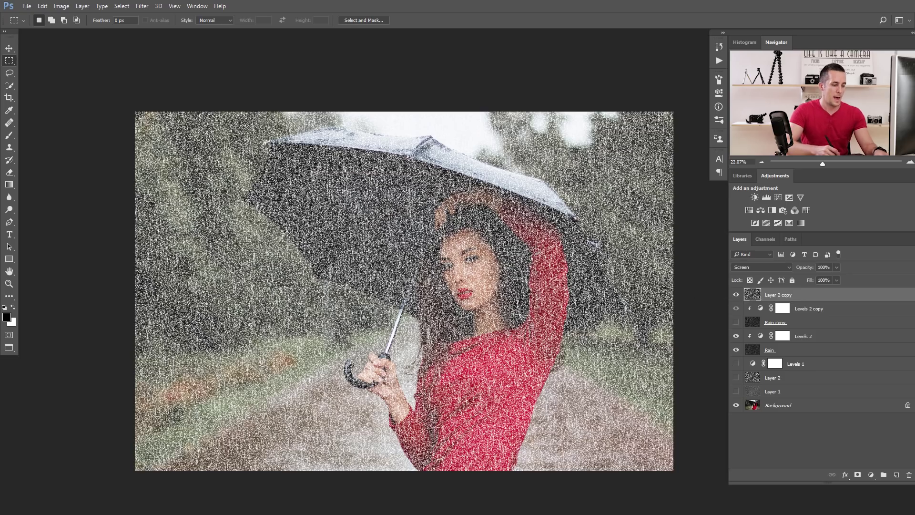
Step: Copy a rectangular area from the middle of the Layer 2 copy noise onto a new layer and hide Layer 2 copy
{"action": "left_click_drag", "start_coordinate": [297, 239], "coordinate": [472, 332]}
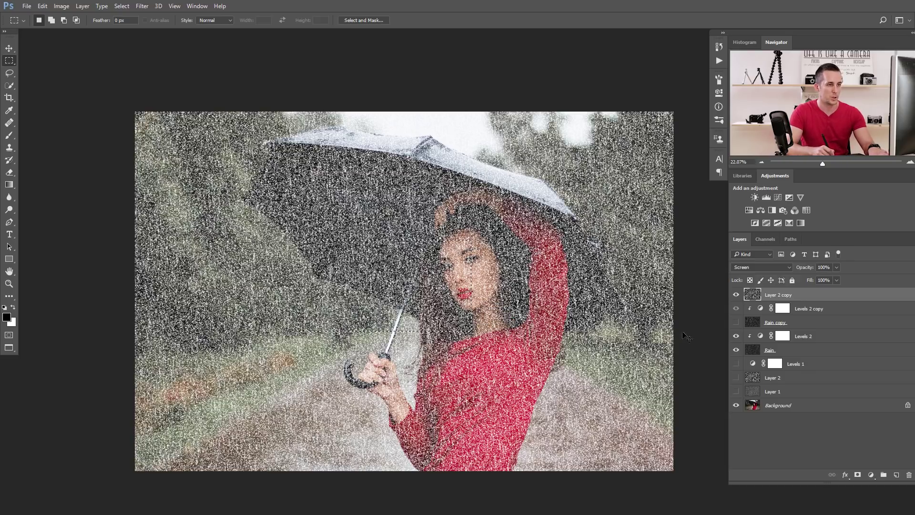
{"action": "key", "text": "ctrl+j"}
{"action": "left_click", "coordinate": [737, 308]}
{"action": "left_click", "coordinate": [756, 311]}
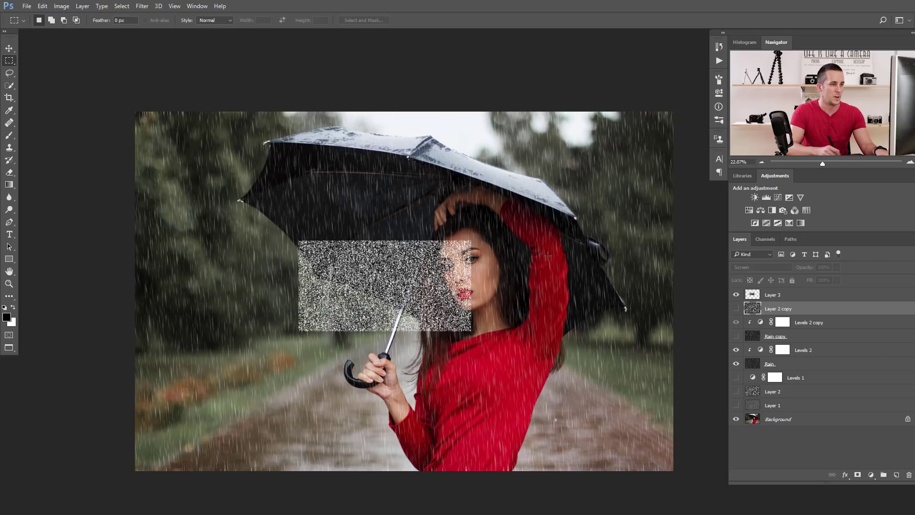
Step: Enlarge the copied noise patch on Layer 3 to about 421% so it covers the whole photo
{"action": "left_click", "coordinate": [730, 295]}
{"action": "key", "text": "ctrl+t"}
{"action": "left_click_drag", "start_coordinate": [472, 241], "coordinate": [728, 98]}
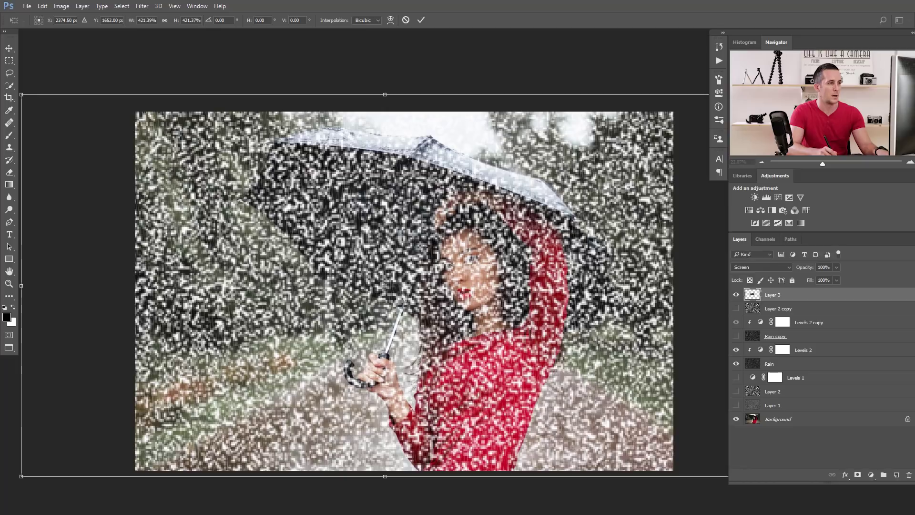
{"action": "key", "text": "Return"}
{"action": "key", "text": "m"}
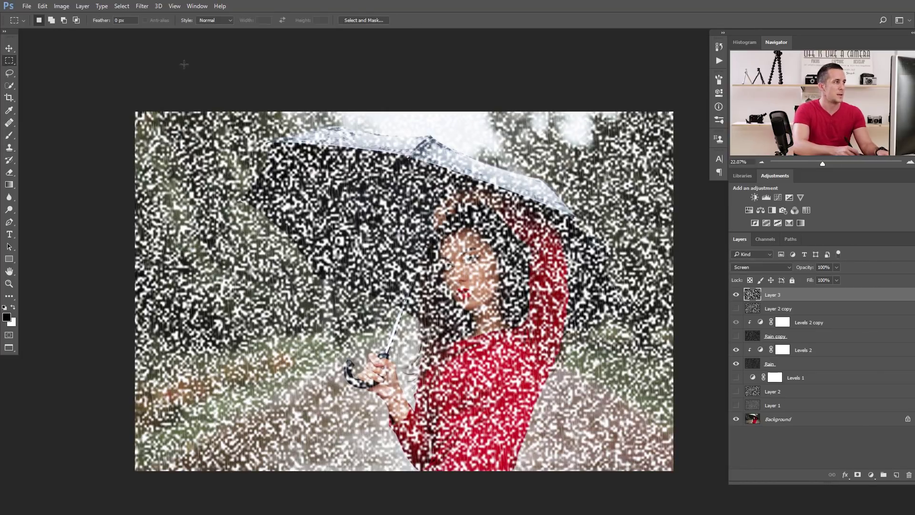
Step: Apply Motion Blur to Layer 3 with an angle of -86° and a distance of about 246 pixels
{"action": "left_click", "coordinate": [142, 6]}
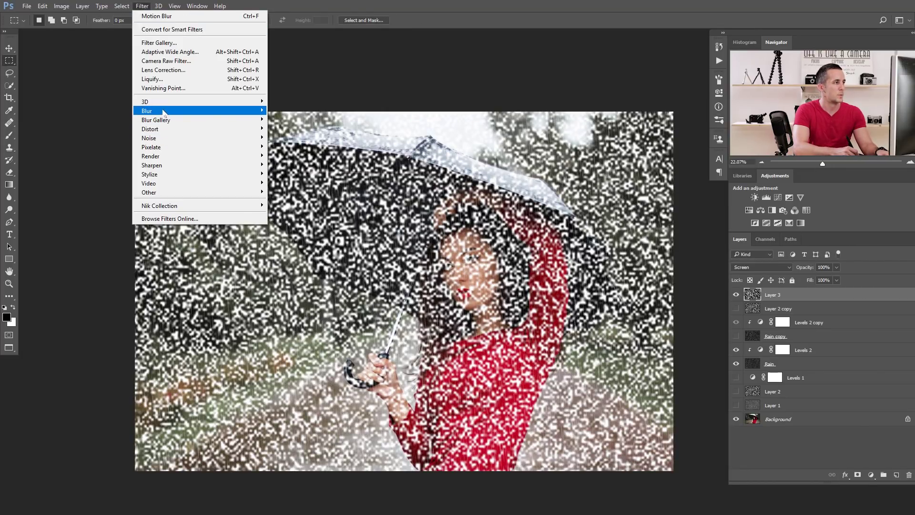
{"action": "mouse_move", "coordinate": [152, 111]}
{"action": "left_click", "coordinate": [115, 164]}
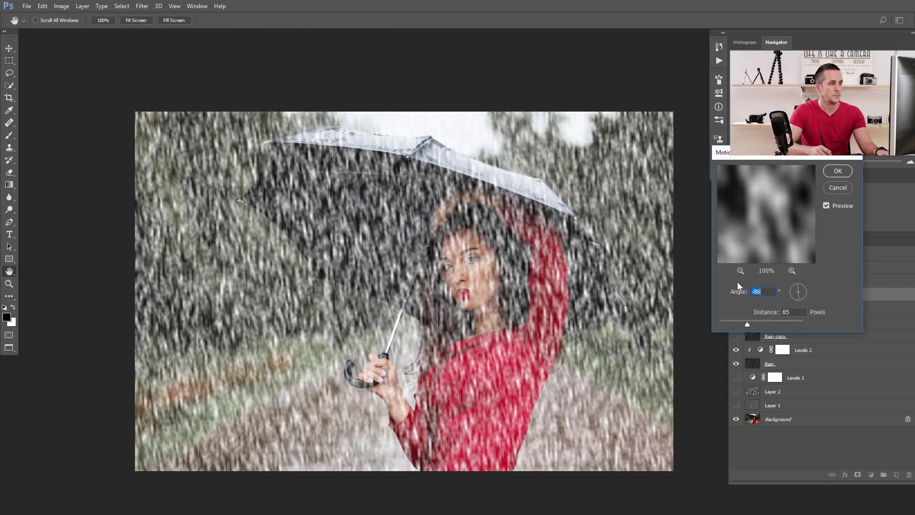
{"action": "left_click_drag", "start_coordinate": [760, 324], "coordinate": [762, 325]}
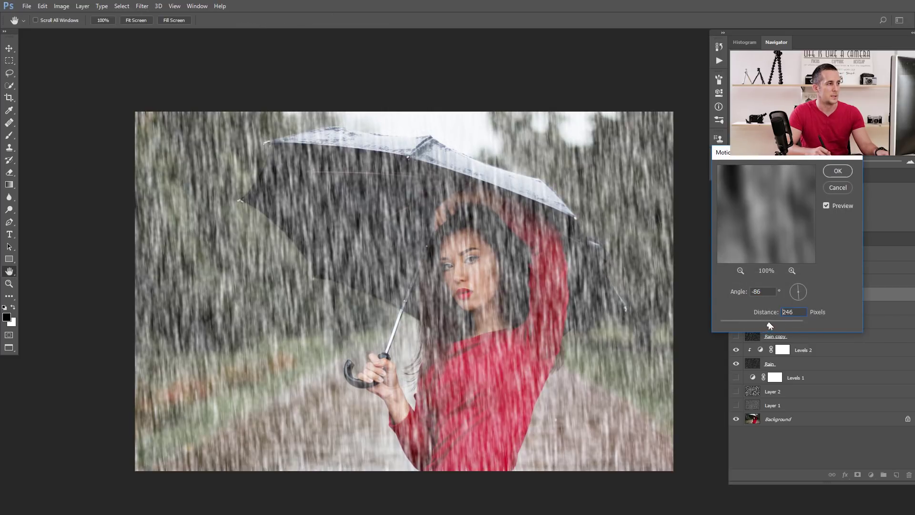
{"action": "left_click", "coordinate": [838, 171]}
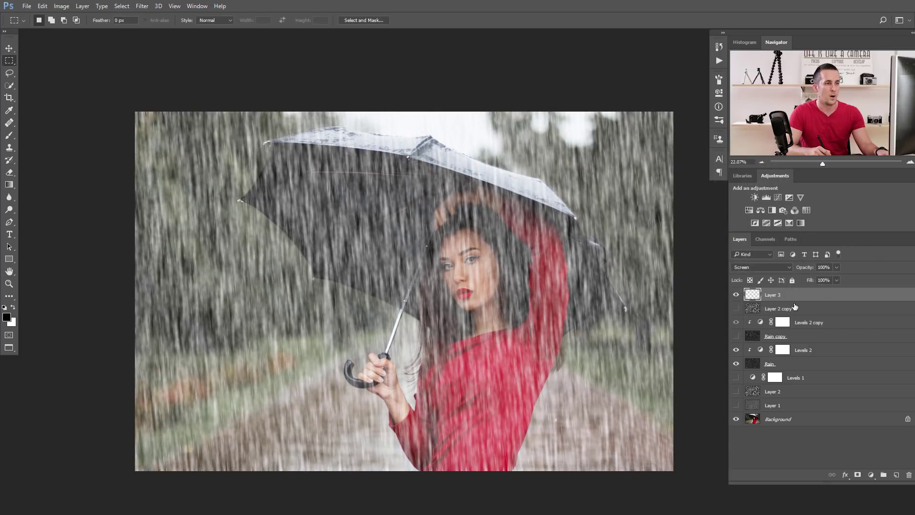
Step: Add a Levels adjustment clipped to Layer 3 with black input 114 and white input 249, and inspect the larger streaks
{"action": "left_click", "coordinate": [871, 475]}
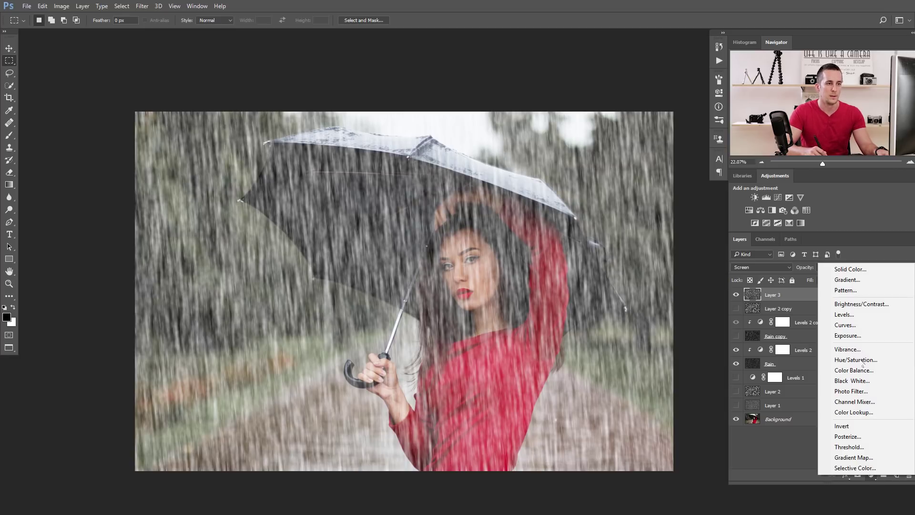
{"action": "left_click", "coordinate": [853, 315]}
{"action": "left_click", "coordinate": [634, 326]}
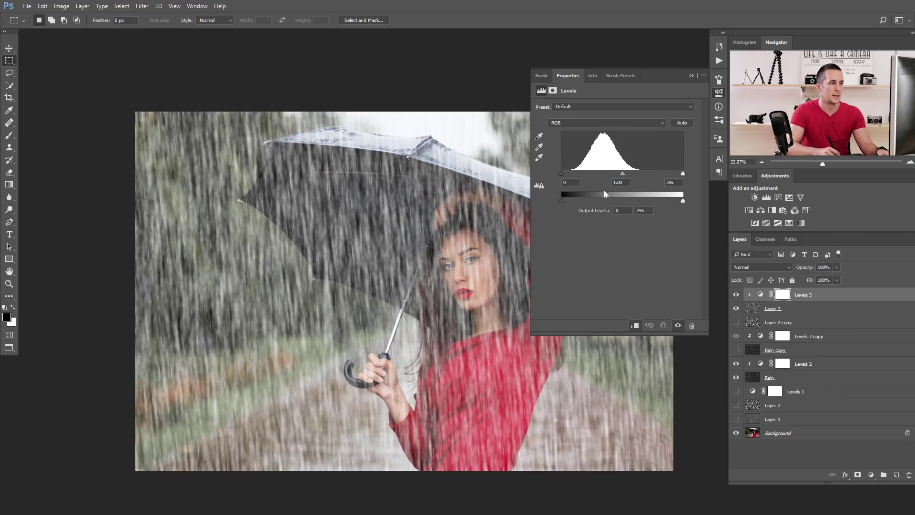
{"action": "left_click_drag", "start_coordinate": [563, 173], "coordinate": [610, 173]}
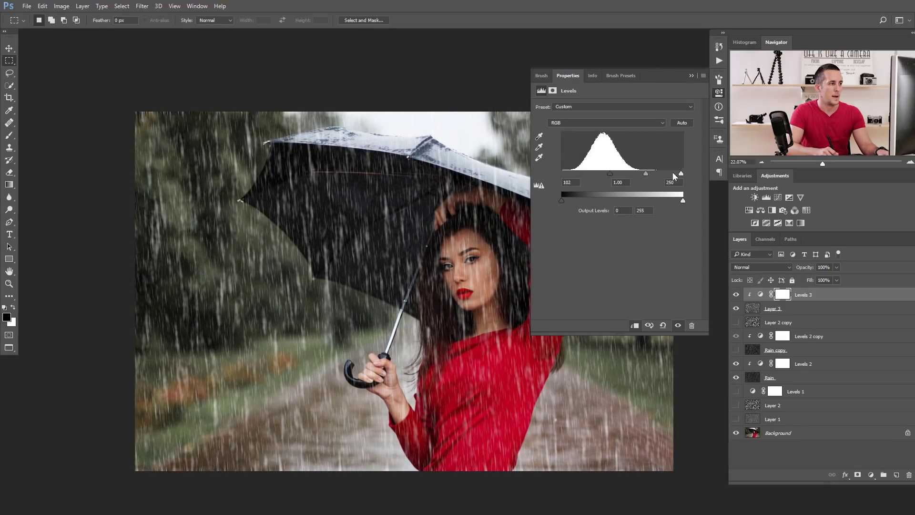
{"action": "left_click_drag", "start_coordinate": [679, 173], "coordinate": [613, 173]}
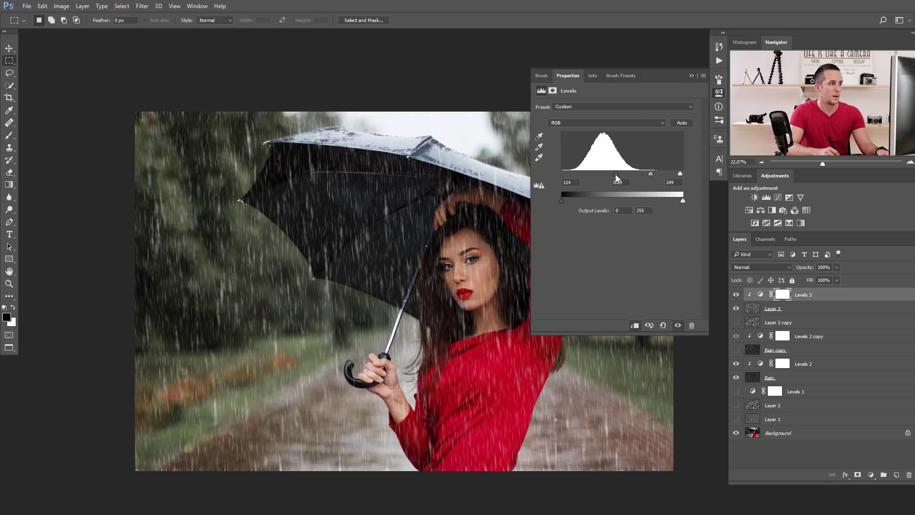
{"action": "left_click", "coordinate": [691, 76]}
{"action": "scroll", "coordinate": [368, 260], "scroll_direction": "down", "scroll_amount": 3}
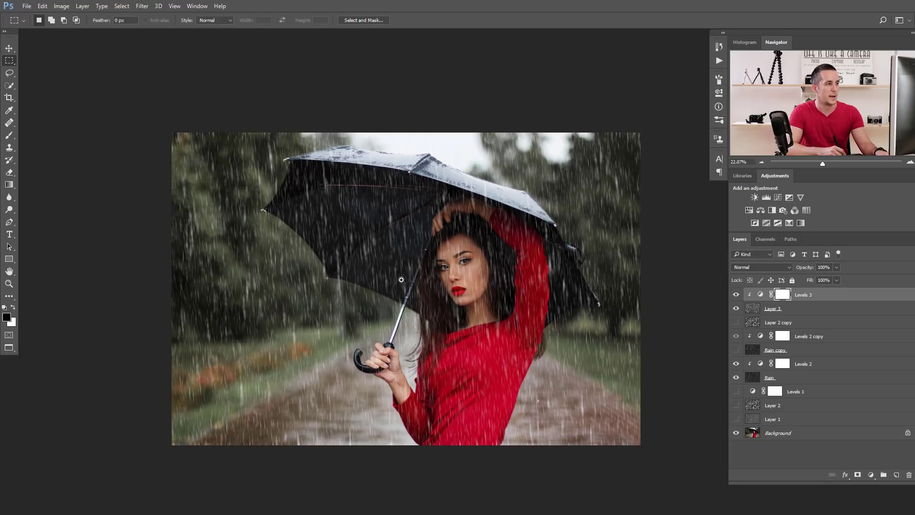
{"action": "scroll", "coordinate": [369, 260], "scroll_direction": "up", "scroll_amount": 5}
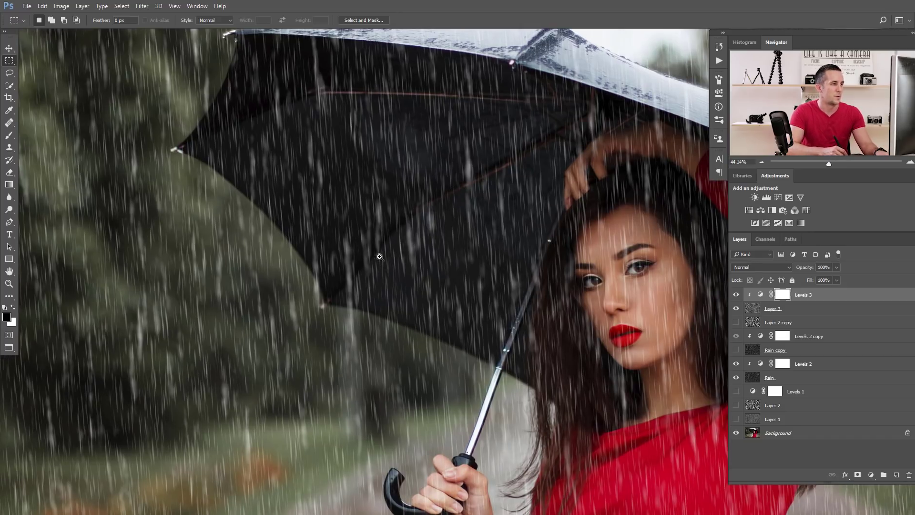
{"action": "scroll", "coordinate": [379, 257], "scroll_direction": "down", "scroll_amount": 4}
{"action": "scroll", "coordinate": [380, 256], "scroll_direction": "down", "scroll_amount": 1}
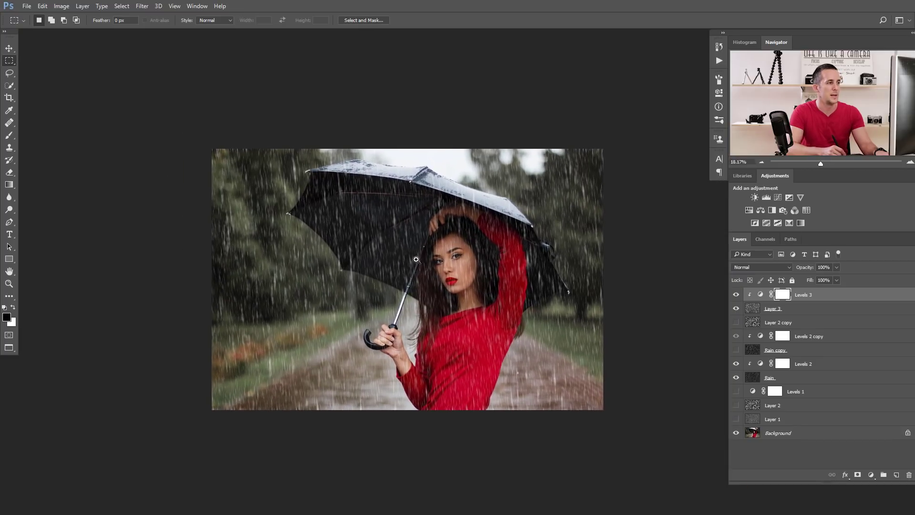
Step: Group all layers from Levels 3 down to Layer 1 and name the group Rain 01
{"action": "key", "text": "alt+bracketleft"}
{"action": "left_click", "coordinate": [802, 268]}
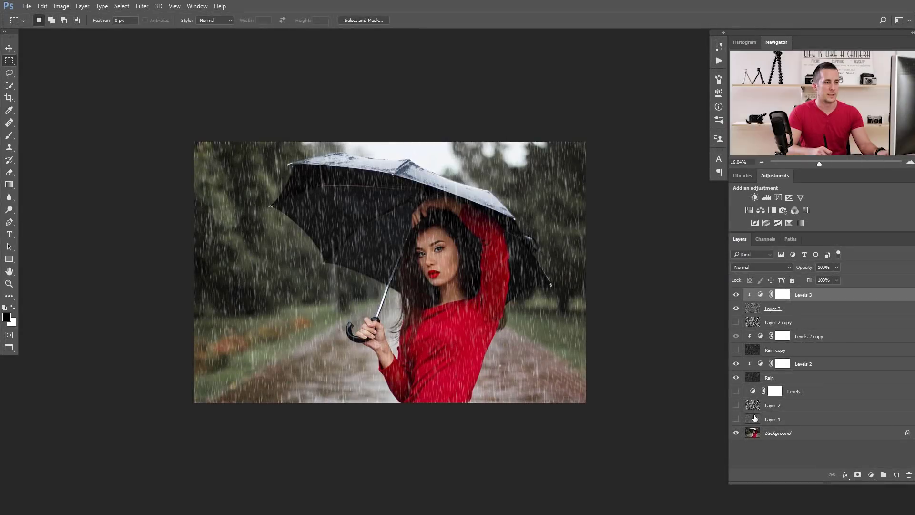
{"action": "left_click", "coordinate": [754, 418], "text": "shift"}
{"action": "key", "text": "ctrl+g"}
{"action": "double_click", "coordinate": [776, 295]}
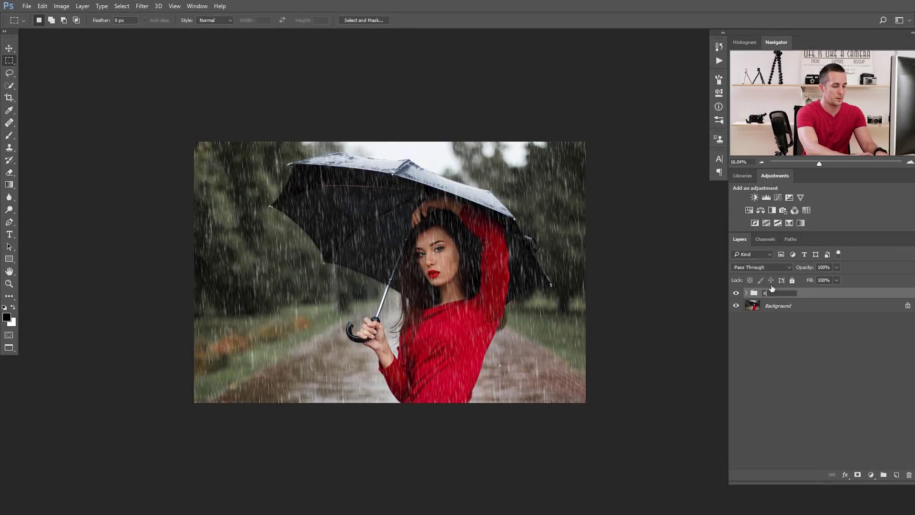
{"action": "type", "text": "Rain 01"}
{"action": "key", "text": "Return"}
Step: Hide the Rain 01 group and create a white 1000 by 1000 pixel RGB document at 300 pixels/inch
{"action": "left_click", "coordinate": [737, 293]}
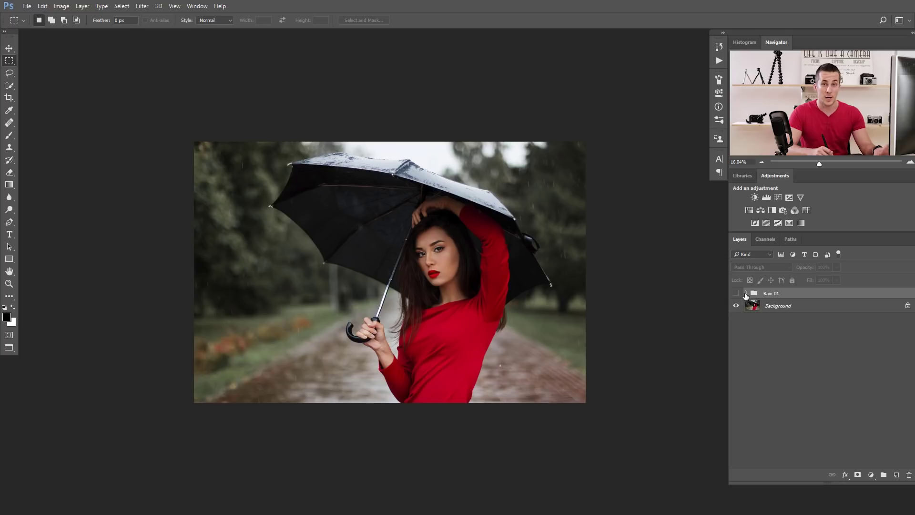
{"action": "key", "text": "ctrl+n"}
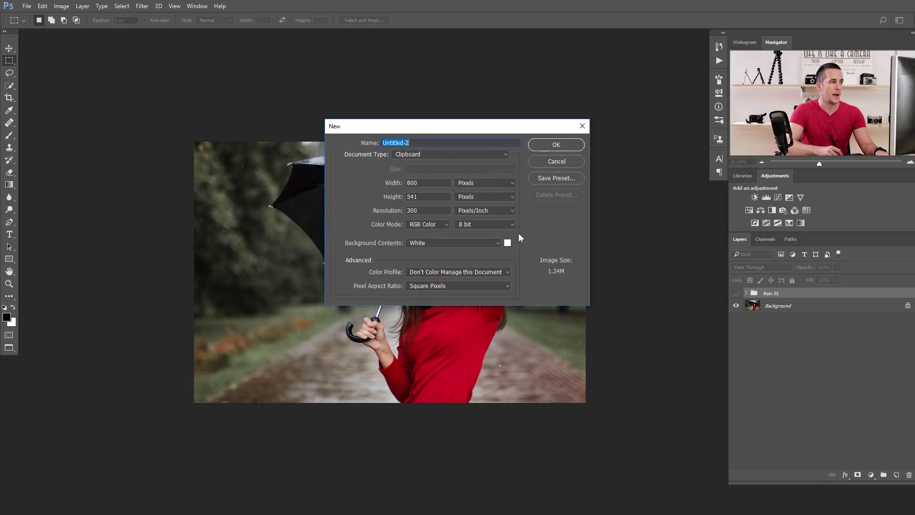
{"action": "left_click", "coordinate": [421, 182]}
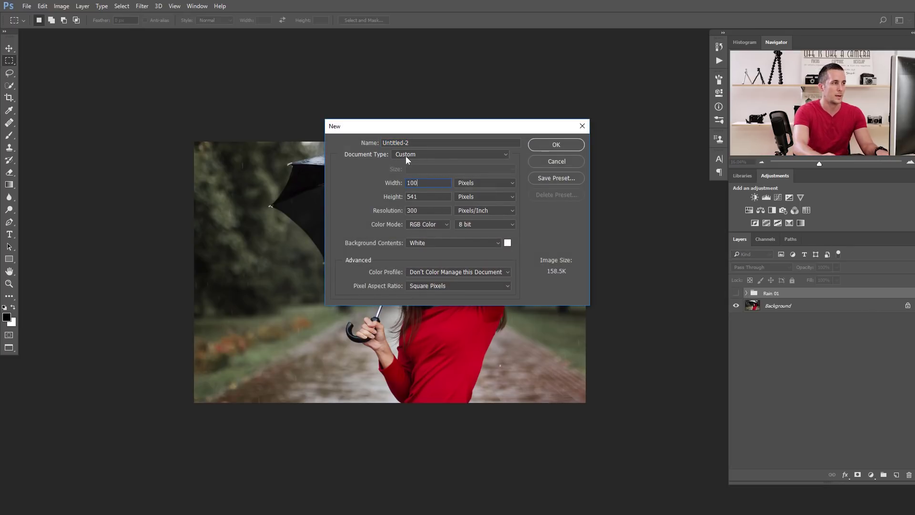
{"action": "key", "text": "Tab"}
{"action": "type", "text": "1000"}
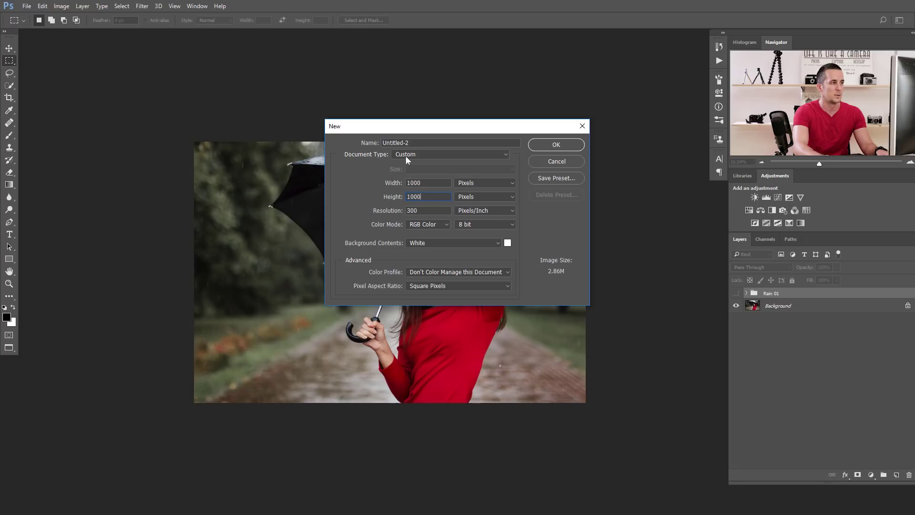
{"action": "key", "text": "Return"}
{"action": "scroll", "coordinate": [513, 265], "scroll_direction": "down", "scroll_amount": 5}
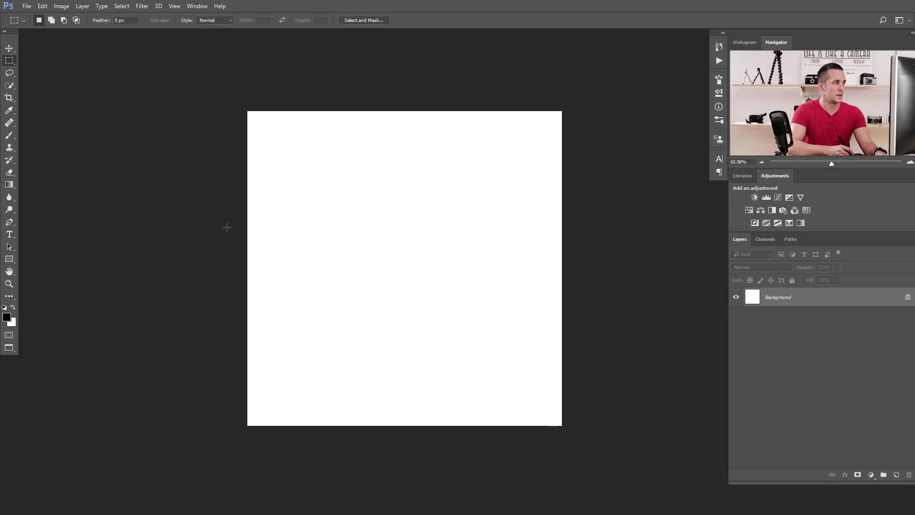
Step: Set the Brush tool's hardness to 59% and its mode to Normal, and undo the speckled test stroke
{"action": "key", "text": "b"}
{"action": "right_click", "coordinate": [426, 251]}
{"action": "left_click", "coordinate": [427, 256]}
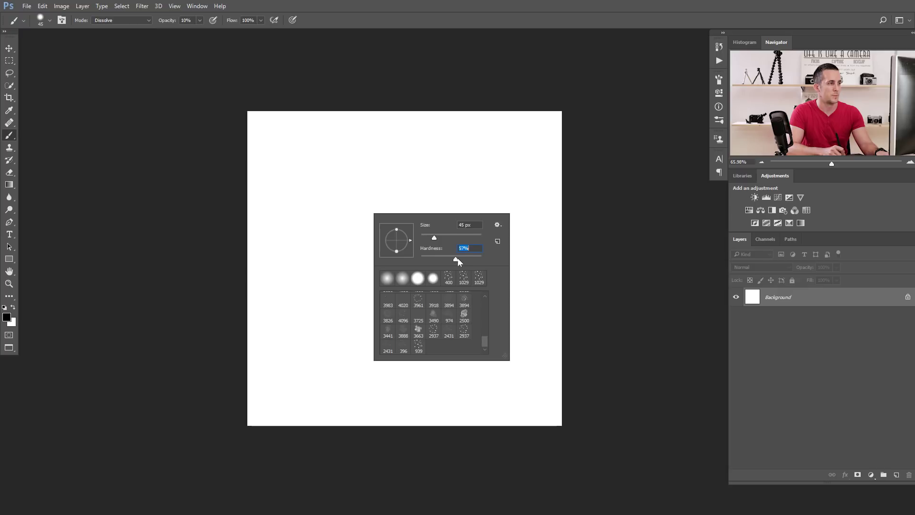
{"action": "left_click_drag", "start_coordinate": [458, 262], "coordinate": [456, 260]}
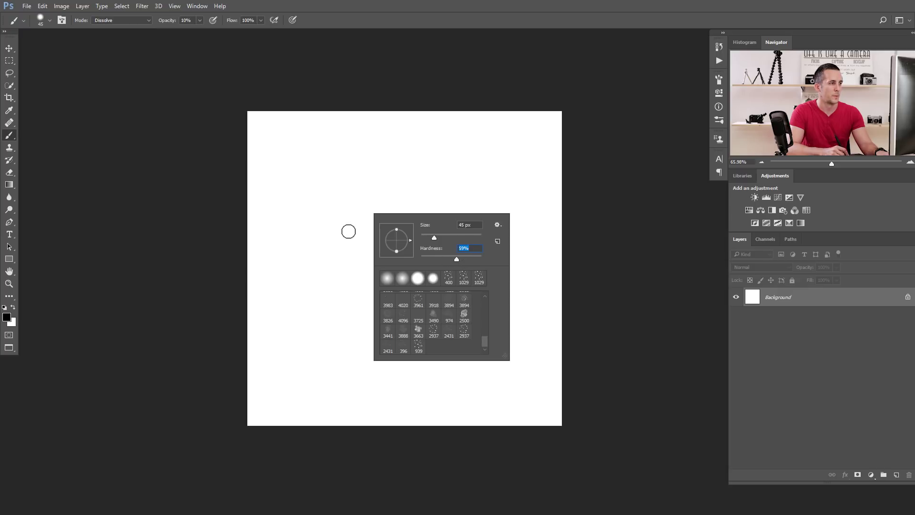
{"action": "mouse_move", "coordinate": [343, 219]}
{"action": "left_mouse_down"}
{"action": "mouse_move", "coordinate": [401, 243]}
{"action": "mouse_move", "coordinate": [388, 229]}
{"action": "left_mouse_up"}
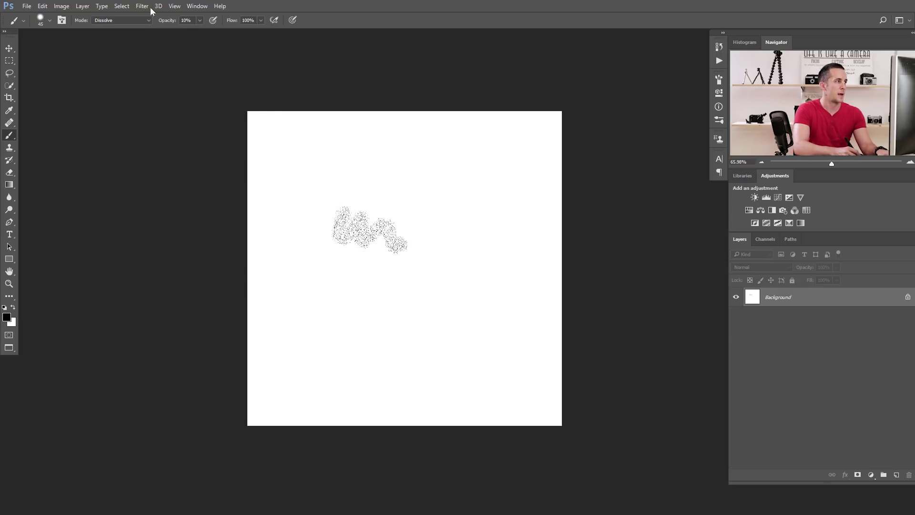
{"action": "left_click", "coordinate": [143, 20]}
{"action": "left_click", "coordinate": [121, 27]}
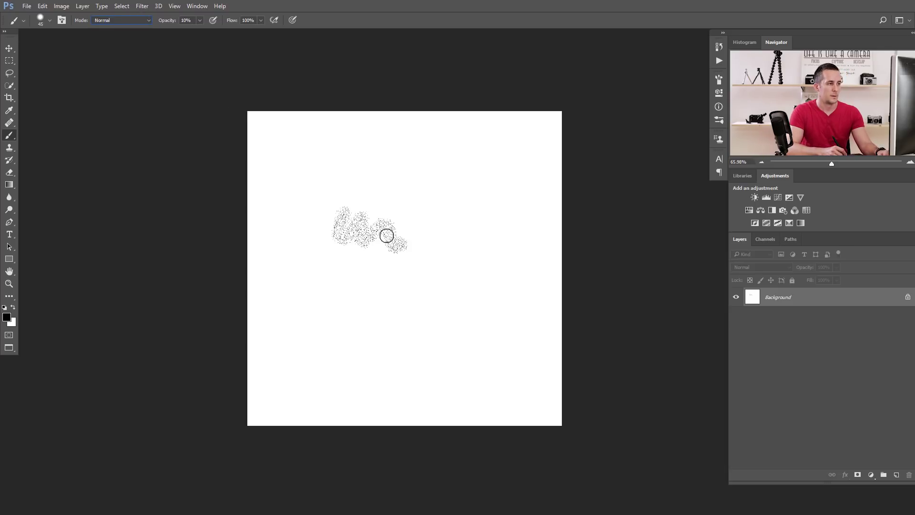
{"action": "key", "text": "super+space"}
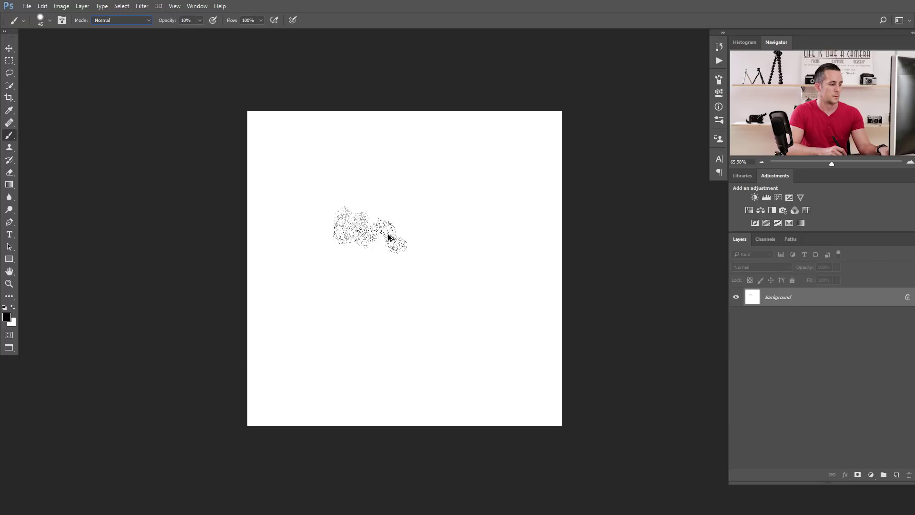
{"action": "key", "text": "ctrl+z"}
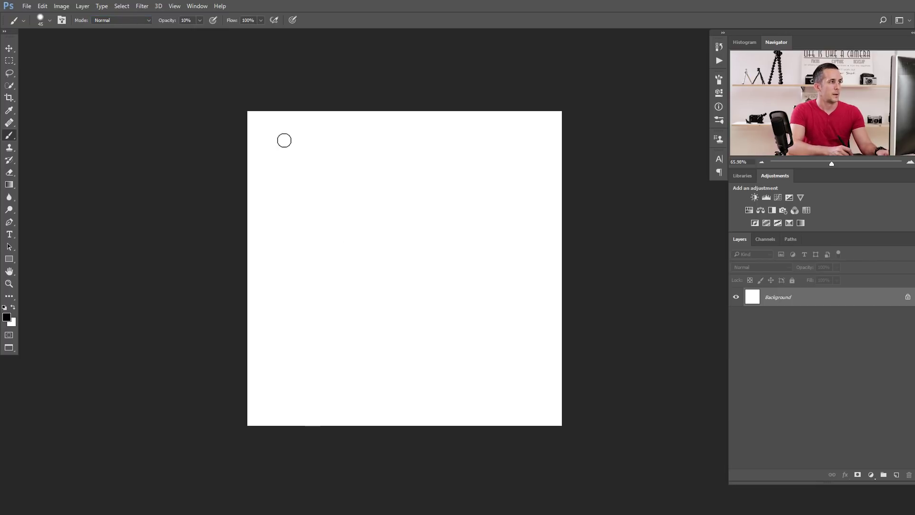
Step: Paint two 90 px black dots at 100% opacity near the canvas's upper corners, undoing the faint 100 px test dab
{"action": "key", "text": "bracketright"}
{"action": "key", "text": "bracketright"}
{"action": "key", "text": "bracketright"}
{"action": "key", "text": "bracketright"}
{"action": "key", "text": "bracketright"}
{"action": "key", "text": "bracketright"}
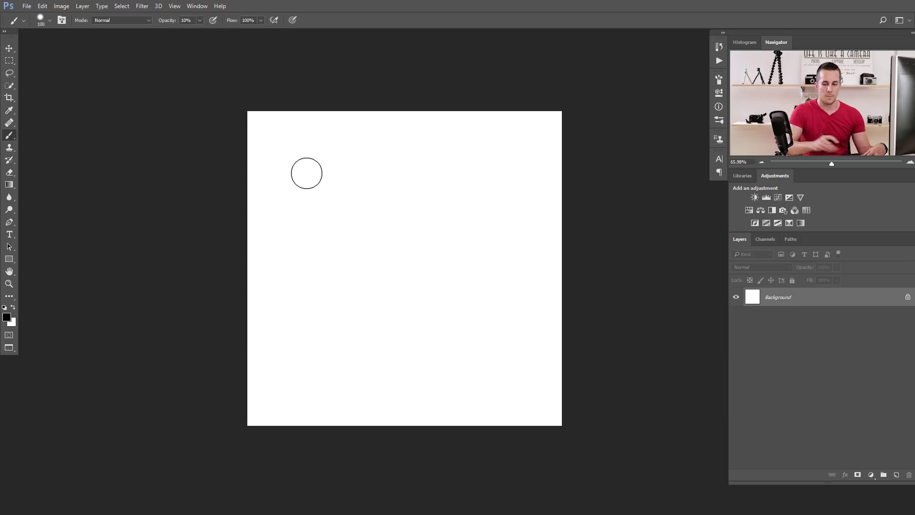
{"action": "left_click", "coordinate": [313, 164]}
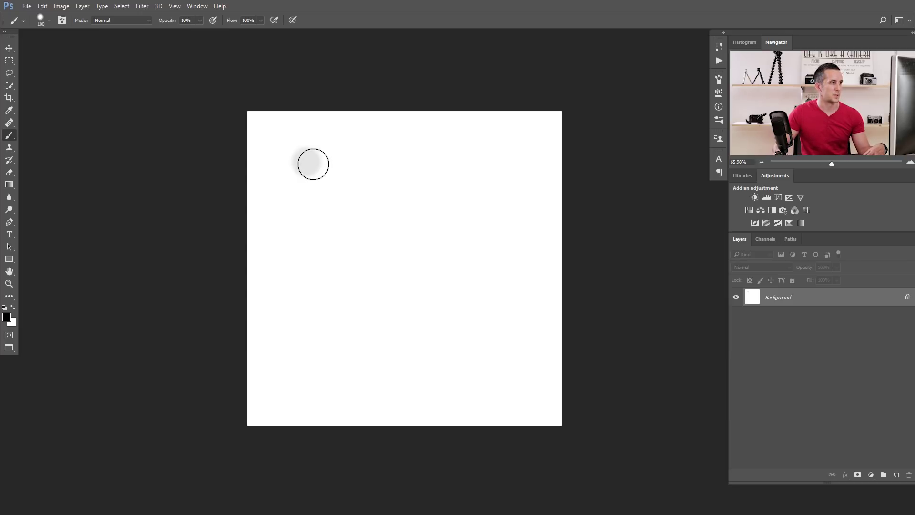
{"action": "key", "text": "ctrl+z"}
{"action": "key", "text": "bracketleft"}
{"action": "left_click", "coordinate": [303, 158]}
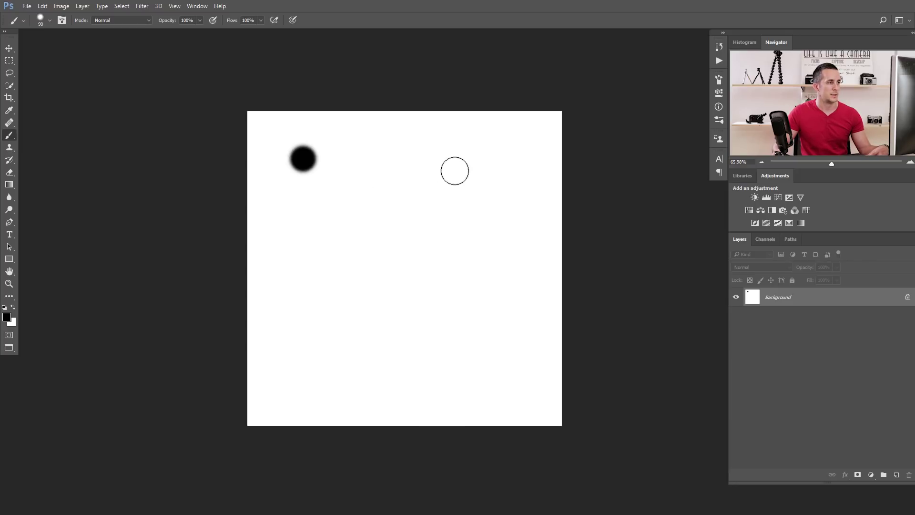
{"action": "left_click", "coordinate": [484, 157]}
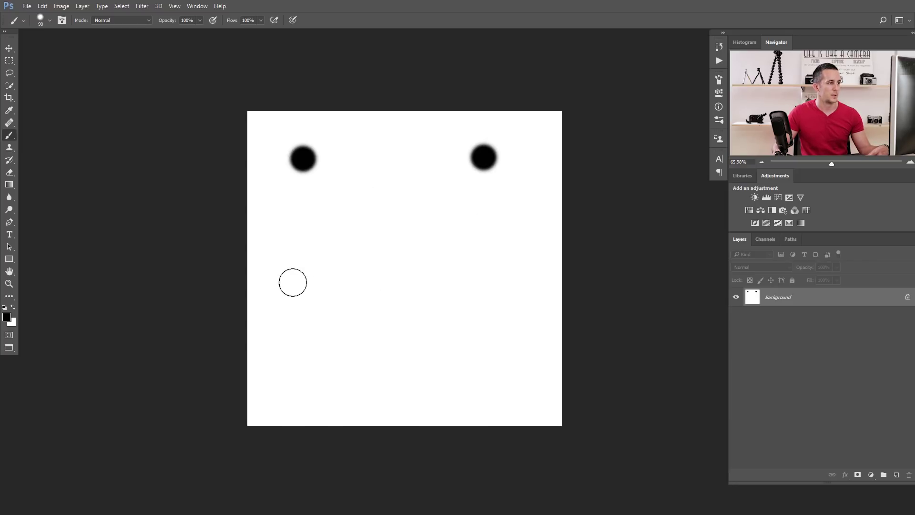
Step: Paint five black dots of decreasing size across the canvas's lower half and just above its centre
{"action": "left_click", "coordinate": [286, 303]}
{"action": "key", "text": "bracketleft"}
{"action": "key", "text": "bracketleft"}
{"action": "left_click", "coordinate": [524, 357]}
{"action": "key", "text": "bracketleft"}
{"action": "key", "text": "bracketleft"}
{"action": "key", "text": "bracketleft"}
{"action": "left_click", "coordinate": [415, 376]}
{"action": "left_click", "coordinate": [316, 384]}
{"action": "left_click", "coordinate": [426, 237]}
Step: Scatter smaller black dots of varied size across the middle of the canvas, including two 50 px dots near the centre
{"action": "key", "text": "bracketleft"}
{"action": "left_click", "coordinate": [498, 286]}
{"action": "left_click", "coordinate": [343, 236]}
{"action": "key", "text": "bracketleft"}
{"action": "key", "text": "bracketleft"}
{"action": "key", "text": "bracketleft"}
{"action": "left_click", "coordinate": [282, 238]}
{"action": "key", "text": "bracketright"}
{"action": "key", "text": "bracketright"}
{"action": "key", "text": "bracketright"}
{"action": "left_click", "coordinate": [370, 329]}
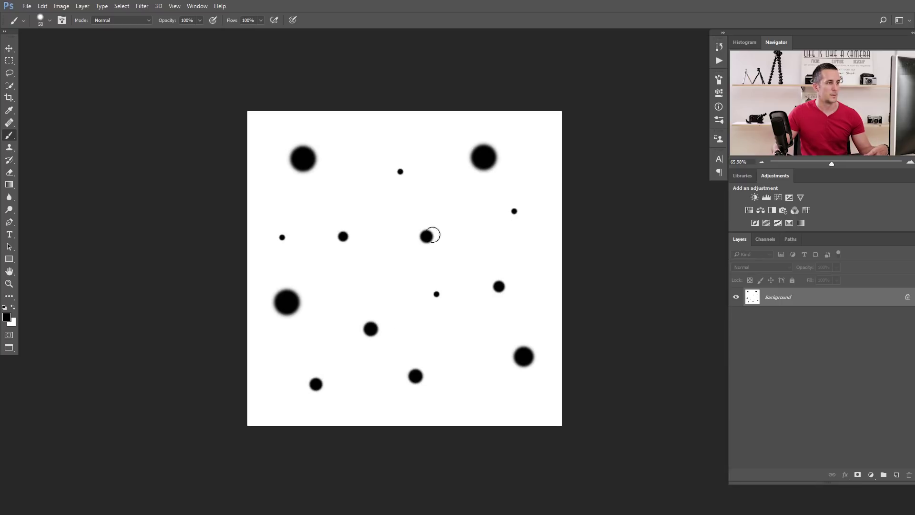
{"action": "left_click", "coordinate": [391, 273]}
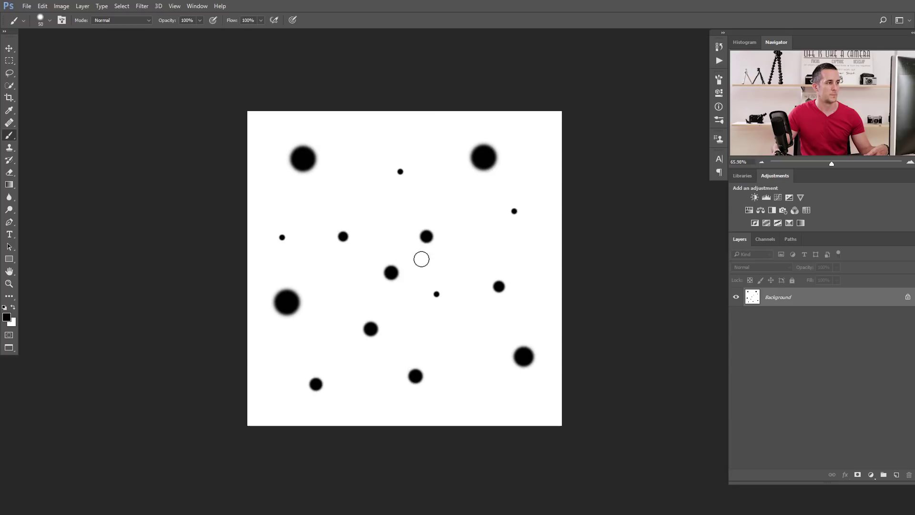
Step: Fill the gaps and edges with small black dots of about 15 to 25 px, plus one larger dot above the centre
{"action": "left_click", "coordinate": [424, 184]}
{"action": "key", "text": "bracketleft"}
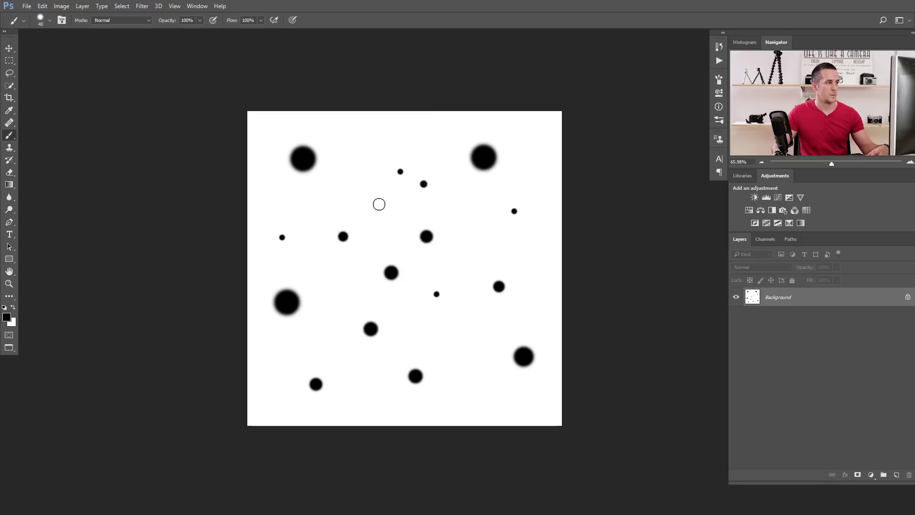
{"action": "left_click", "coordinate": [378, 210]}
{"action": "key", "text": "bracketleft"}
{"action": "key", "text": "bracketleft"}
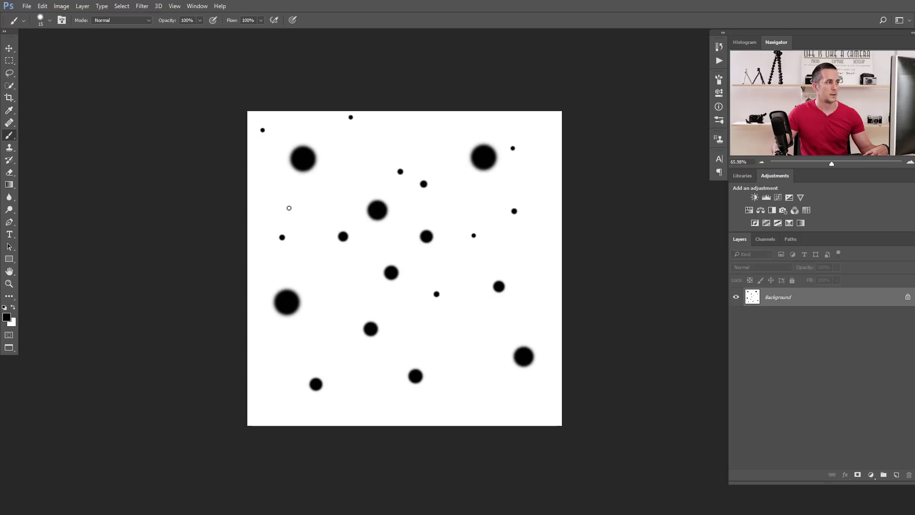
{"action": "left_click", "coordinate": [482, 376]}
{"action": "left_click", "coordinate": [271, 383]}
{"action": "key", "text": "bracketright"}
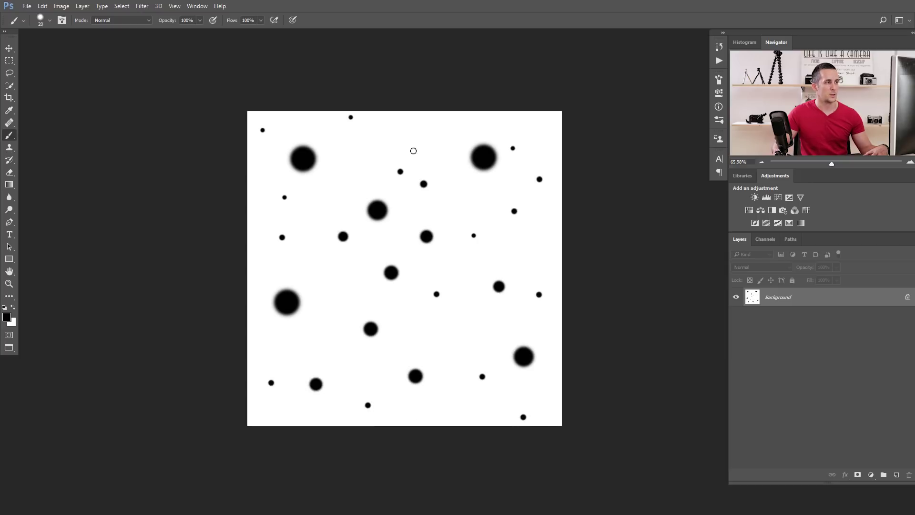
{"action": "key", "text": "bracketright"}
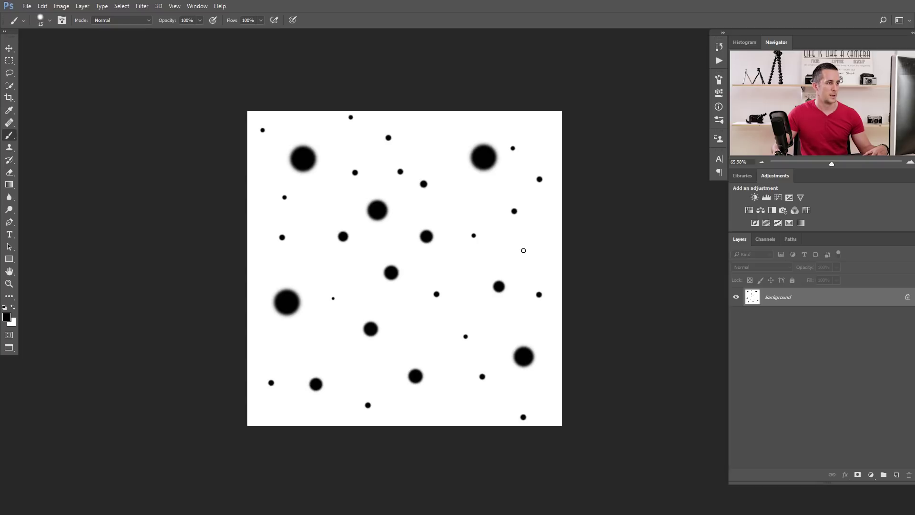
{"action": "key", "text": "bracketright"}
{"action": "key", "text": "bracketright"}
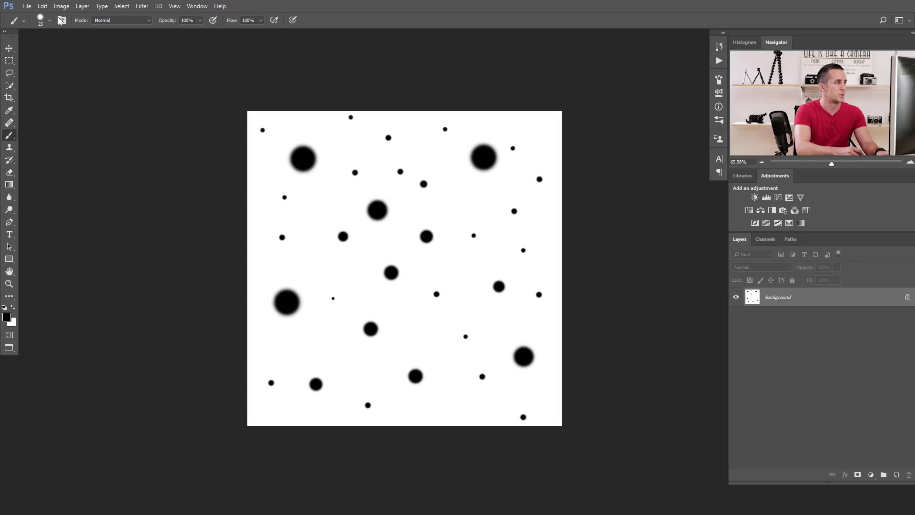
Step: Define the dot pattern as a brush preset named Rain
{"action": "left_click", "coordinate": [43, 5]}
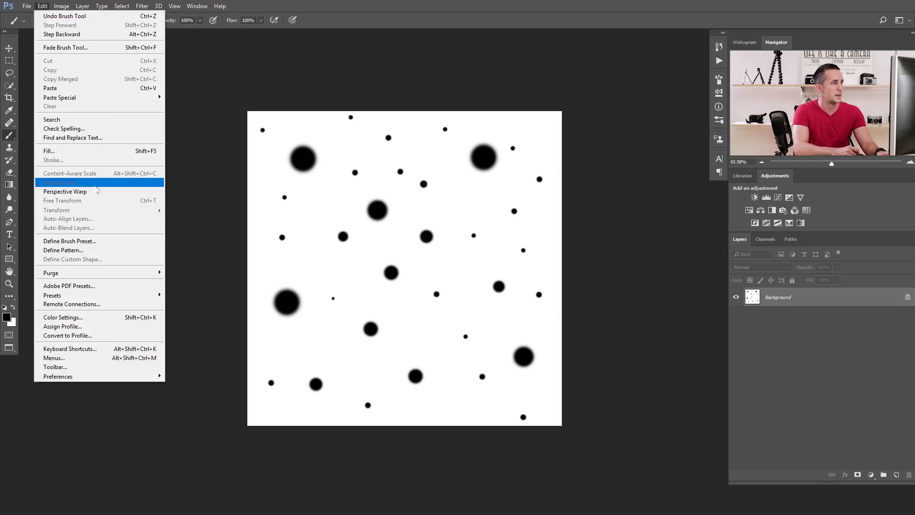
{"action": "left_click", "coordinate": [98, 246]}
{"action": "type", "text": "R"}
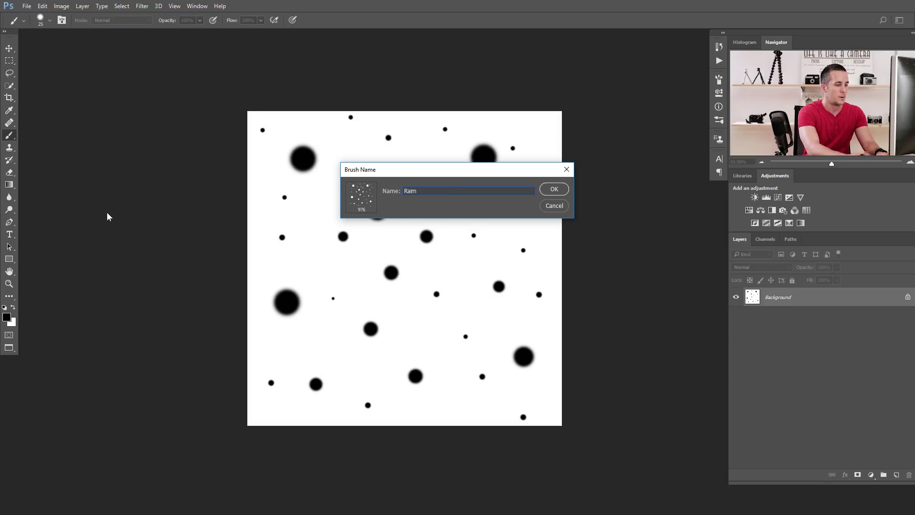
{"action": "type", "text": "ain"}
{"action": "key", "text": "Return"}
Step: Try the Rain brush on the dot canvas and undo the test dabs
{"action": "left_click", "coordinate": [427, 265]}
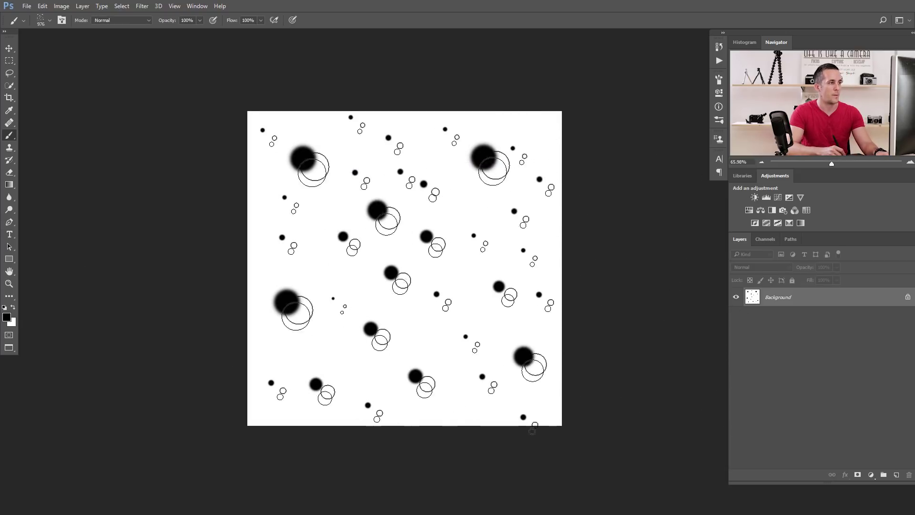
{"action": "left_click_drag", "start_coordinate": [419, 295], "coordinate": [429, 286]}
{"action": "key", "text": "ctrl+alt+z"}
{"action": "key", "text": "ctrl+alt+z"}
{"action": "key", "text": "ctrl+alt+z"}
{"action": "key", "text": "ctrl+alt+z"}
{"action": "key", "text": "ctrl+alt+z"}
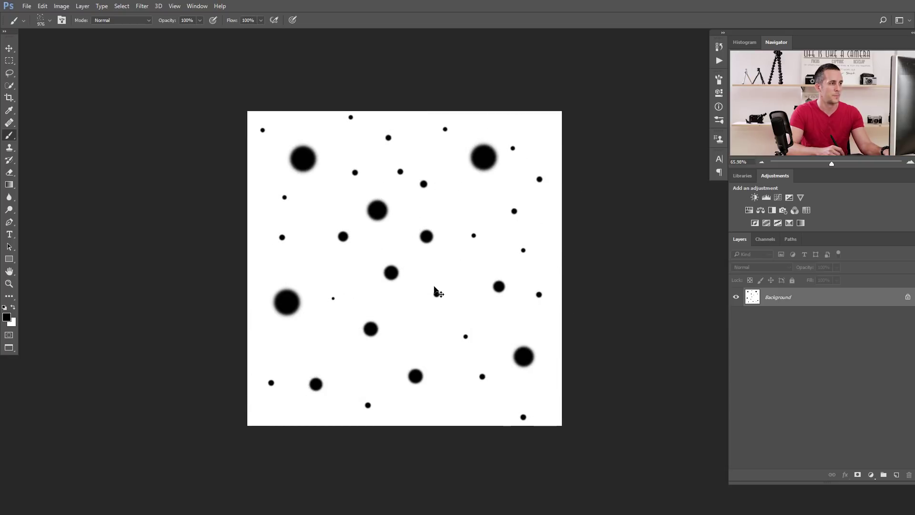
Step: Add a new layer above Rain 01 in the umbrella photo, make white the foreground colour, and undo a test stroke
{"action": "key", "text": "ctrl+Tab"}
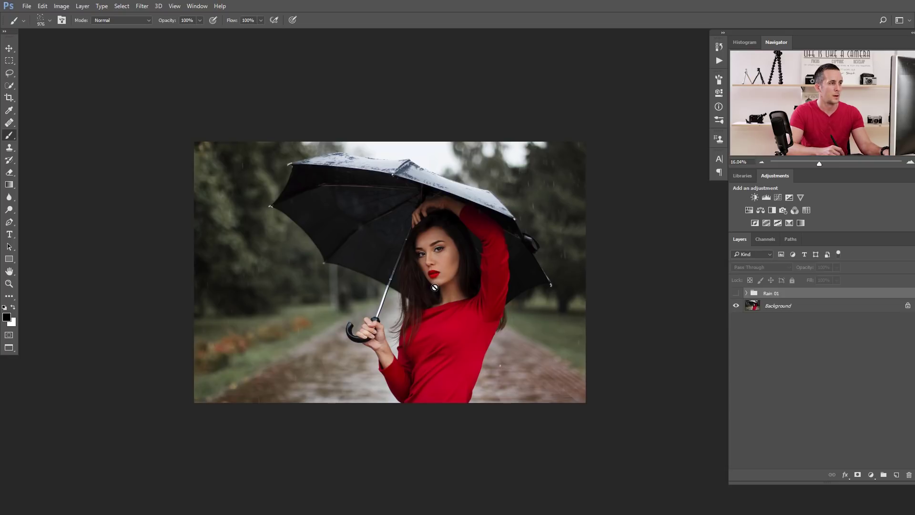
{"action": "left_click", "coordinate": [895, 475]}
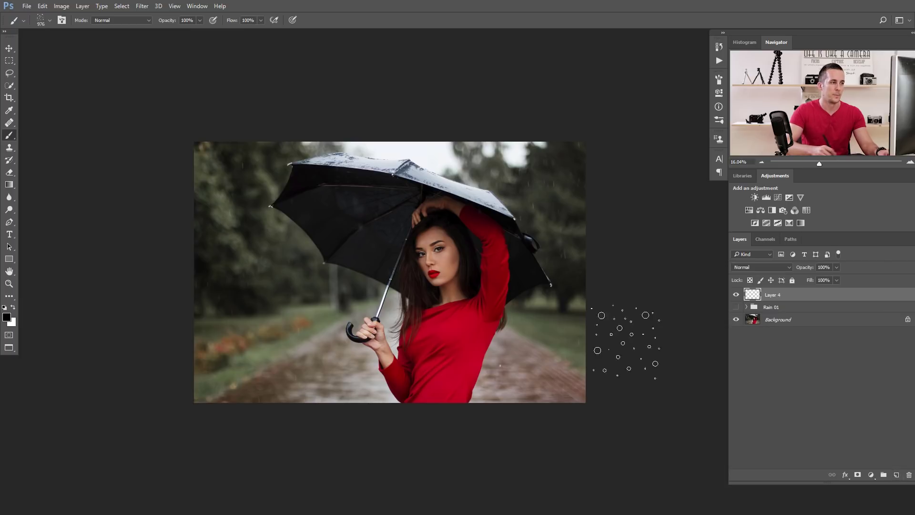
{"action": "key", "text": "x"}
{"action": "mouse_move", "coordinate": [300, 250]}
{"action": "left_mouse_down"}
{"action": "mouse_move", "coordinate": [314, 239]}
{"action": "mouse_move", "coordinate": [362, 240]}
{"action": "mouse_move", "coordinate": [457, 198]}
{"action": "mouse_move", "coordinate": [495, 286]}
{"action": "mouse_move", "coordinate": [282, 303]}
{"action": "mouse_move", "coordinate": [443, 322]}
{"action": "mouse_move", "coordinate": [491, 295]}
{"action": "mouse_move", "coordinate": [315, 229]}
{"action": "mouse_move", "coordinate": [329, 212]}
{"action": "mouse_move", "coordinate": [395, 291]}
{"action": "left_mouse_up"}
{"action": "key", "text": "ctrl+z"}
{"action": "key", "text": "ctrl+z"}
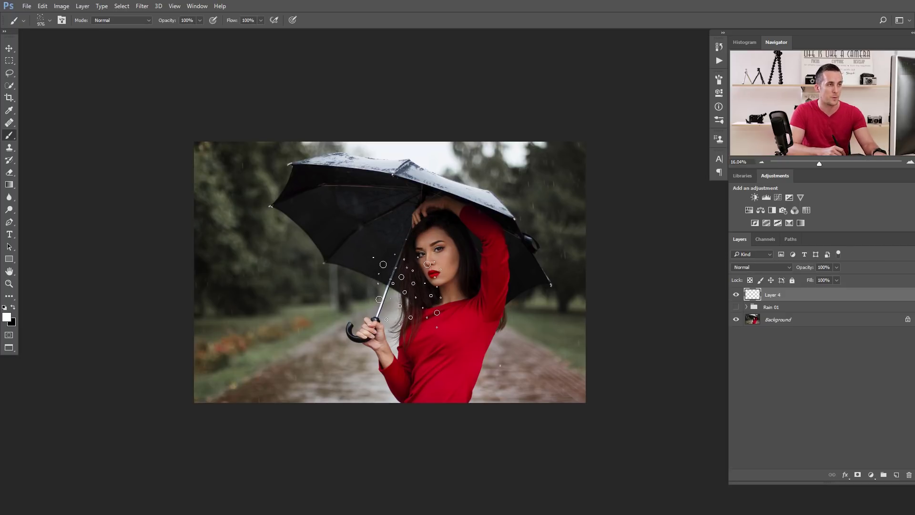
Step: Set the brush spacing to 96% and enable Shape Dynamics with 100% size jitter, 100% angle jitter and 23% roundness jitter
{"action": "left_click", "coordinate": [718, 79]}
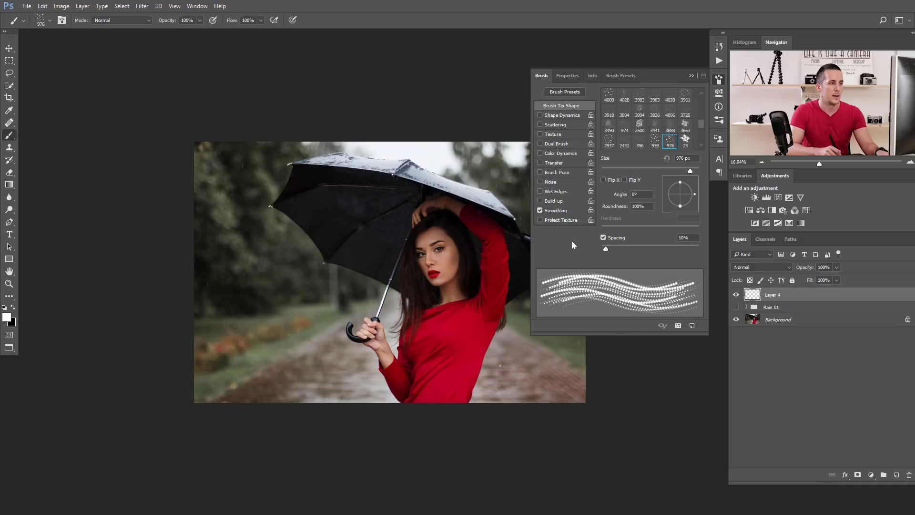
{"action": "left_click_drag", "start_coordinate": [607, 249], "coordinate": [648, 250]}
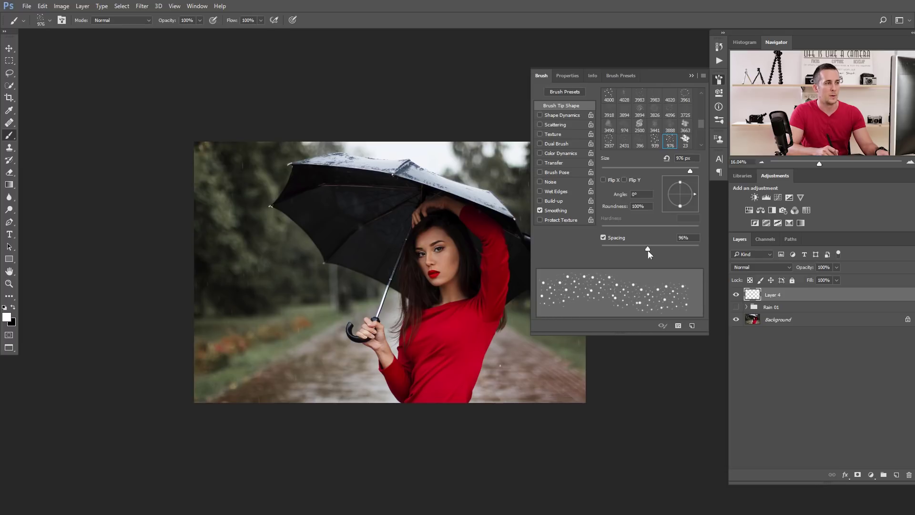
{"action": "left_click", "coordinate": [561, 117]}
{"action": "left_click_drag", "start_coordinate": [605, 101], "coordinate": [700, 113]}
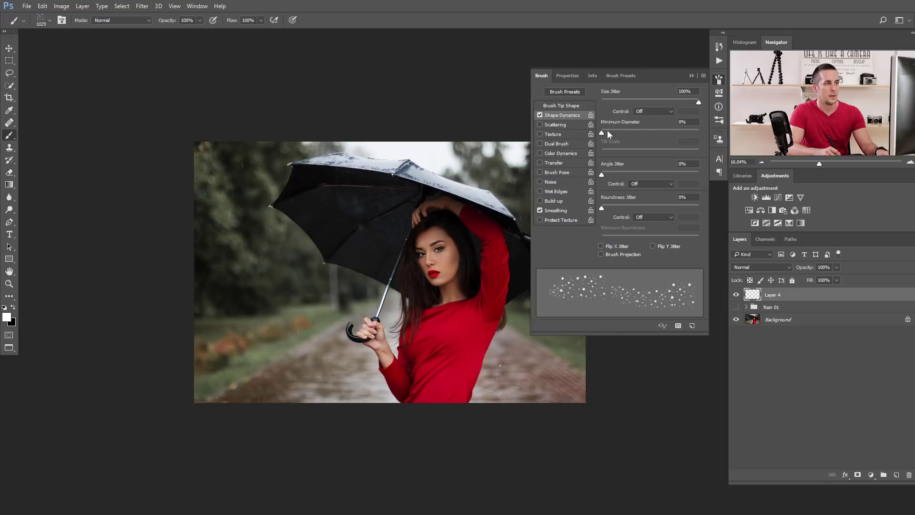
{"action": "left_click_drag", "start_coordinate": [602, 174], "coordinate": [694, 183]}
{"action": "left_click_drag", "start_coordinate": [602, 208], "coordinate": [618, 208]}
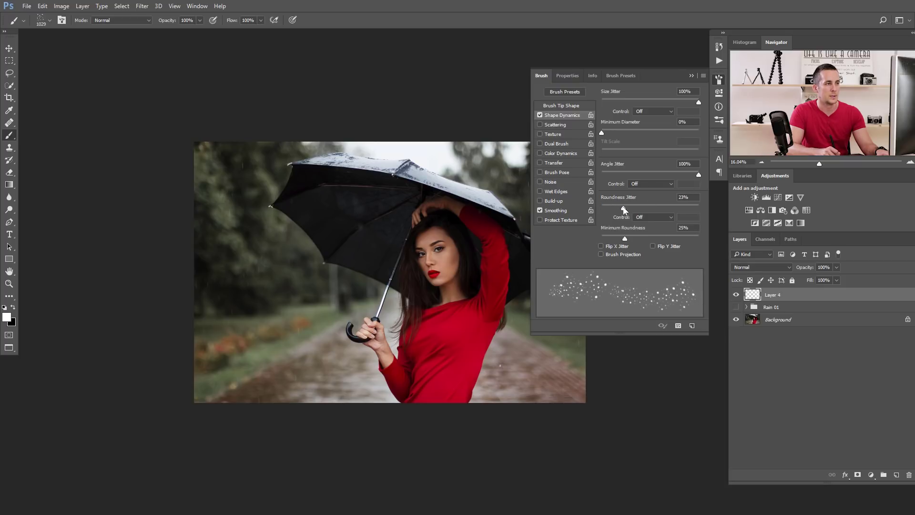
Step: Enable Scattering for the brush with a scatter of 54% and close the brush settings
{"action": "left_click", "coordinate": [558, 124]}
{"action": "left_click_drag", "start_coordinate": [603, 102], "coordinate": [606, 103]}
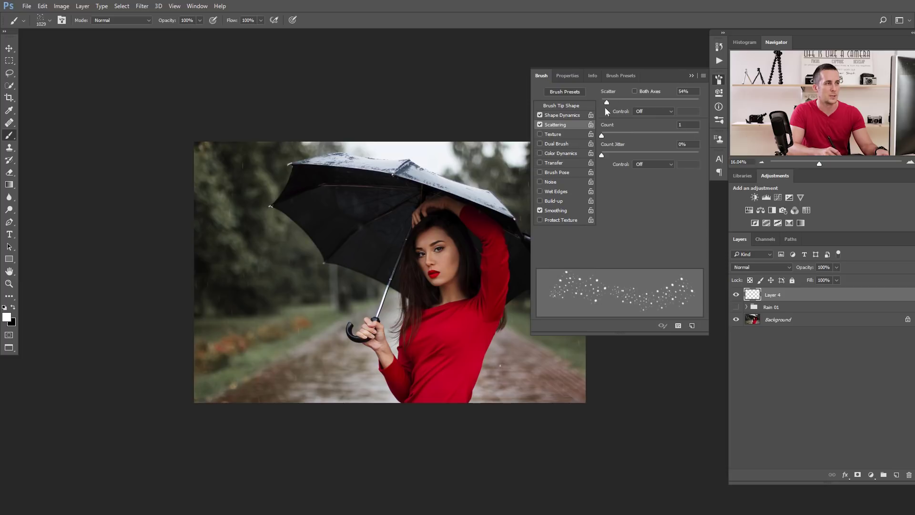
{"action": "left_click", "coordinate": [691, 75]}
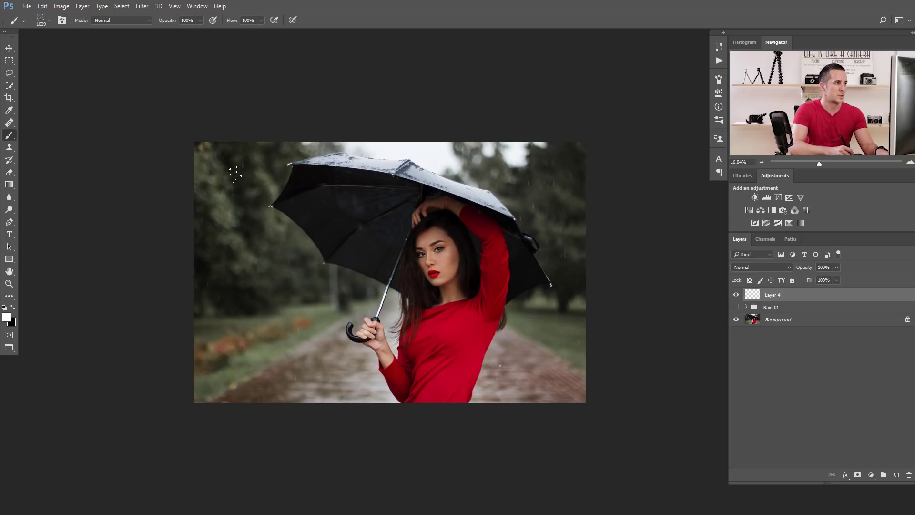
Step: Paint white raindrops across the whole photo on Layer 4 with the Rain brush reduced to 500 px
{"action": "mouse_move", "coordinate": [248, 164]}
{"action": "left_mouse_down"}
{"action": "mouse_move", "coordinate": [495, 170]}
{"action": "mouse_move", "coordinate": [547, 199]}
{"action": "mouse_move", "coordinate": [210, 229]}
{"action": "mouse_move", "coordinate": [315, 270]}
{"action": "mouse_move", "coordinate": [558, 283]}
{"action": "mouse_move", "coordinate": [301, 323]}
{"action": "mouse_move", "coordinate": [235, 361]}
{"action": "mouse_move", "coordinate": [437, 387]}
{"action": "mouse_move", "coordinate": [565, 393]}
{"action": "mouse_move", "coordinate": [565, 381]}
{"action": "mouse_move", "coordinate": [584, 374]}
{"action": "left_mouse_up"}
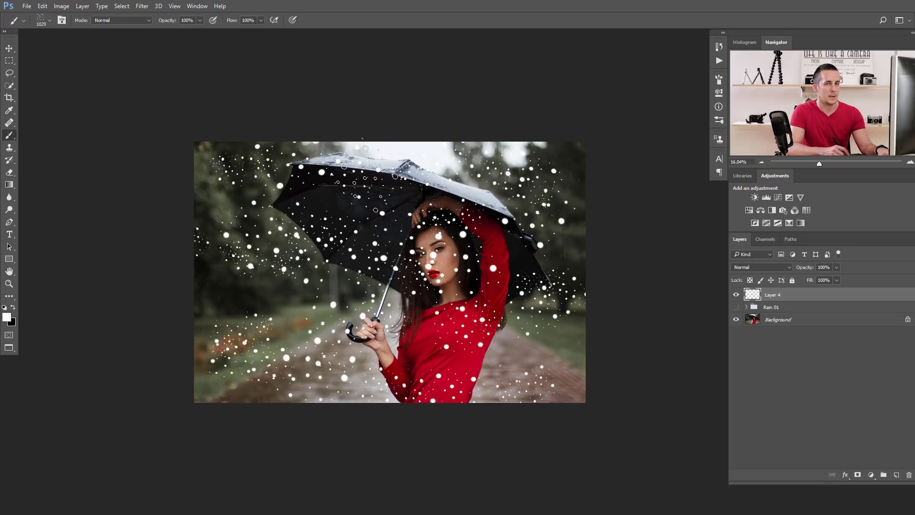
{"action": "key", "text": "ctrl+z"}
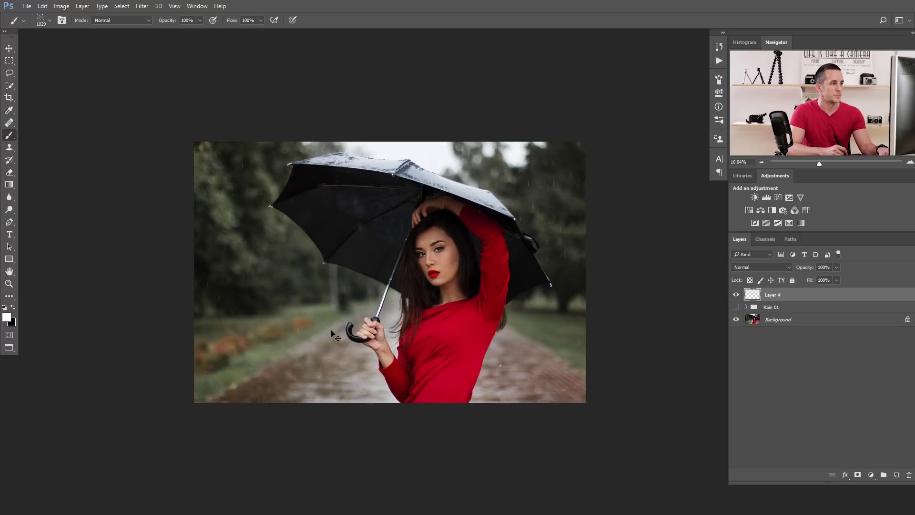
{"action": "key", "text": "bracketleft"}
{"action": "key", "text": "bracketleft"}
{"action": "key", "text": "bracketleft"}
{"action": "key", "text": "bracketleft"}
{"action": "key", "text": "bracketleft"}
{"action": "key", "text": "bracketleft"}
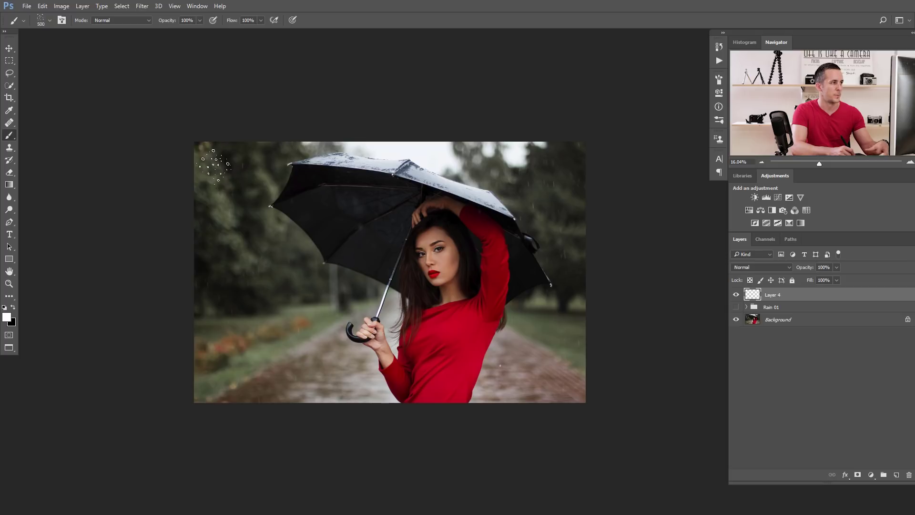
{"action": "mouse_move", "coordinate": [339, 171]}
{"action": "left_mouse_down"}
{"action": "mouse_move", "coordinate": [555, 172]}
{"action": "mouse_move", "coordinate": [286, 205]}
{"action": "mouse_move", "coordinate": [433, 250]}
{"action": "mouse_move", "coordinate": [370, 324]}
{"action": "left_mouse_up"}
{"action": "left_click_drag", "start_coordinate": [227, 366], "coordinate": [582, 379]}
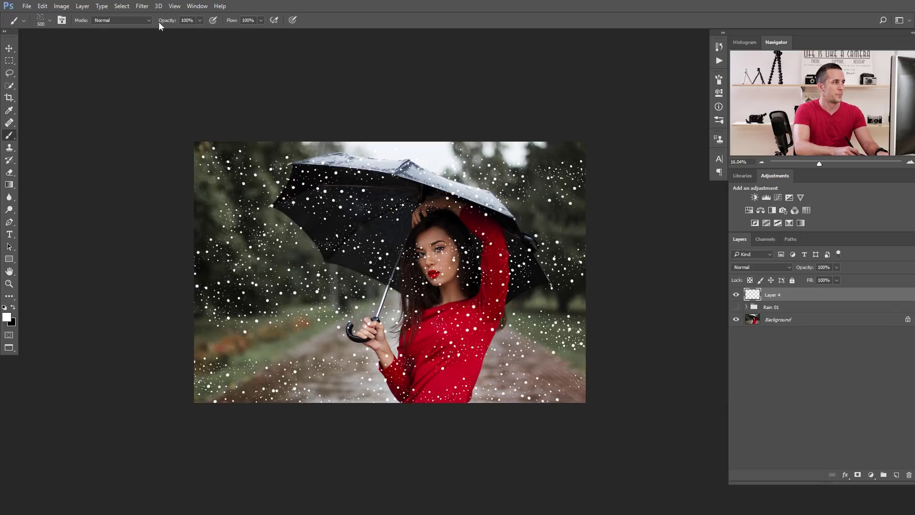
Step: Apply Motion Blur to the drops on Layer 4 at an angle of -83° with a slightly shortened distance
{"action": "left_click", "coordinate": [142, 6]}
{"action": "mouse_move", "coordinate": [167, 112]}
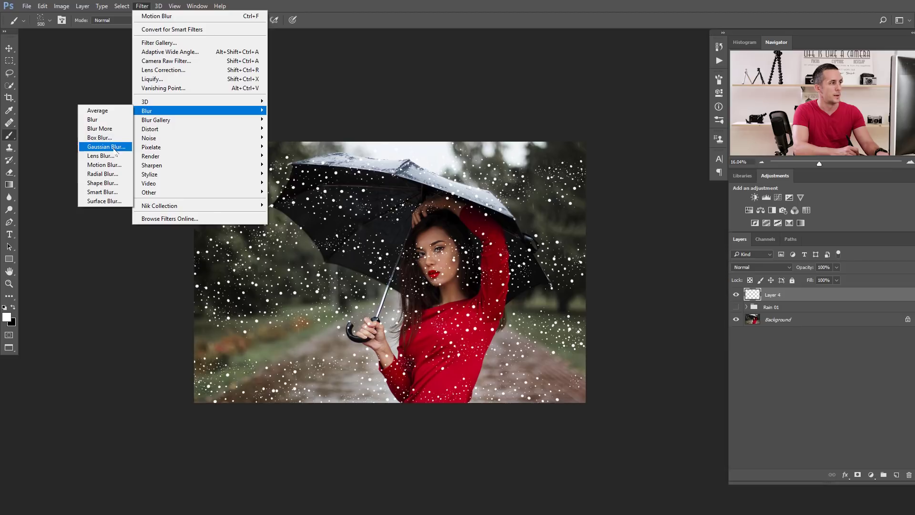
{"action": "left_click", "coordinate": [116, 166]}
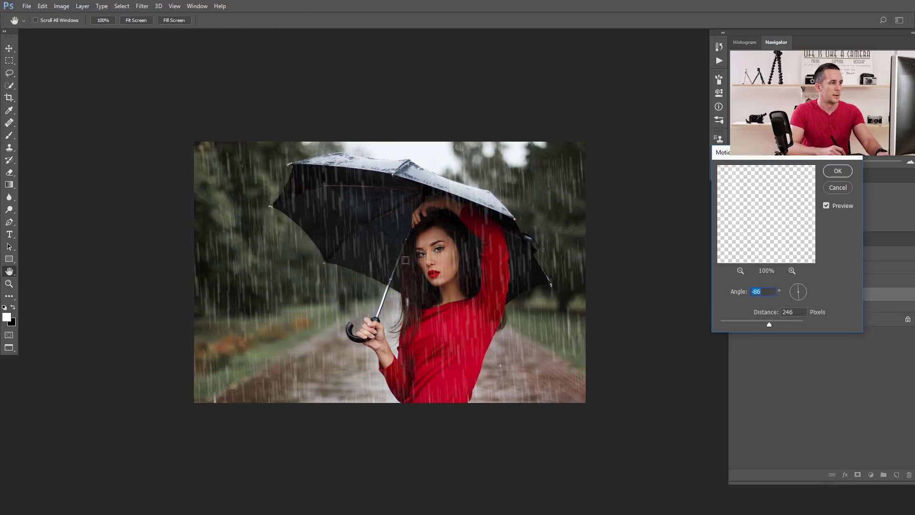
{"action": "left_click", "coordinate": [356, 238], "text": "ctrl"}
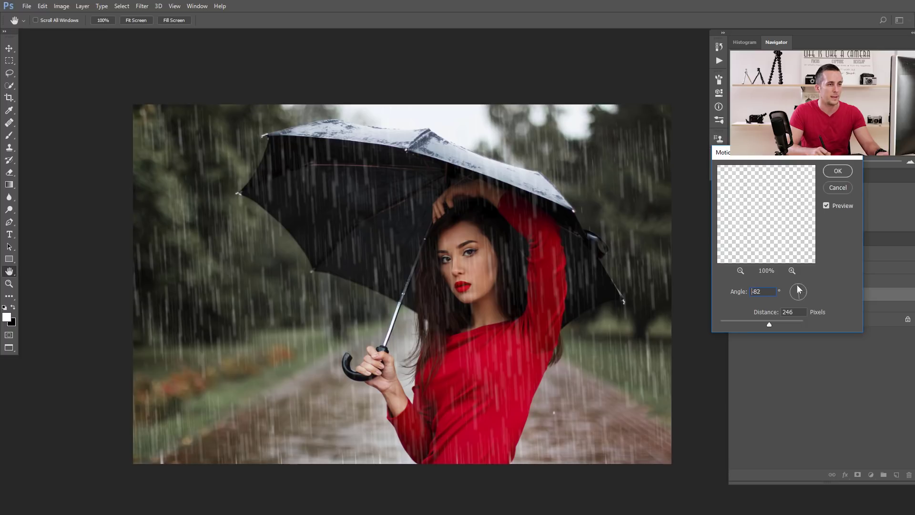
{"action": "left_click_drag", "start_coordinate": [770, 326], "coordinate": [765, 325]}
{"action": "left_click", "coordinate": [837, 173]}
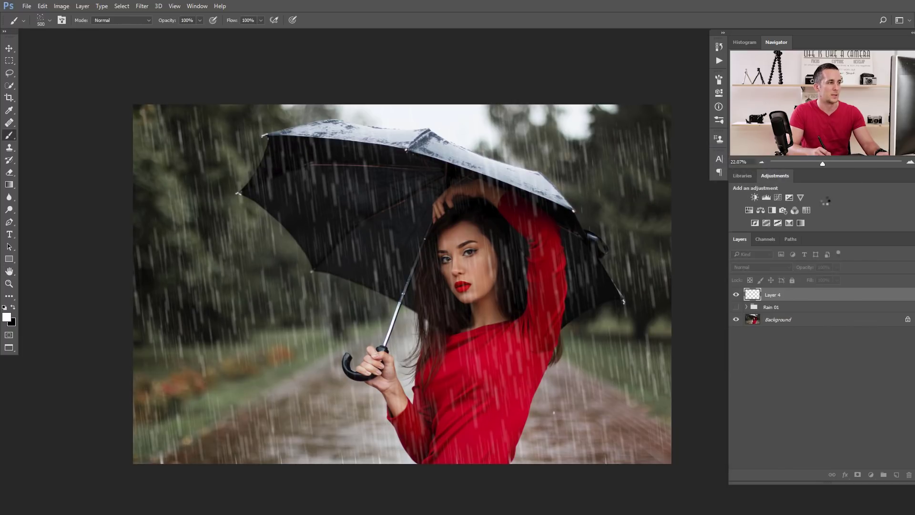
Step: Add a new layer above Layer 4 and cover the photo with smaller drops using the Rain brush at 175 px
{"action": "left_click", "coordinate": [894, 474]}
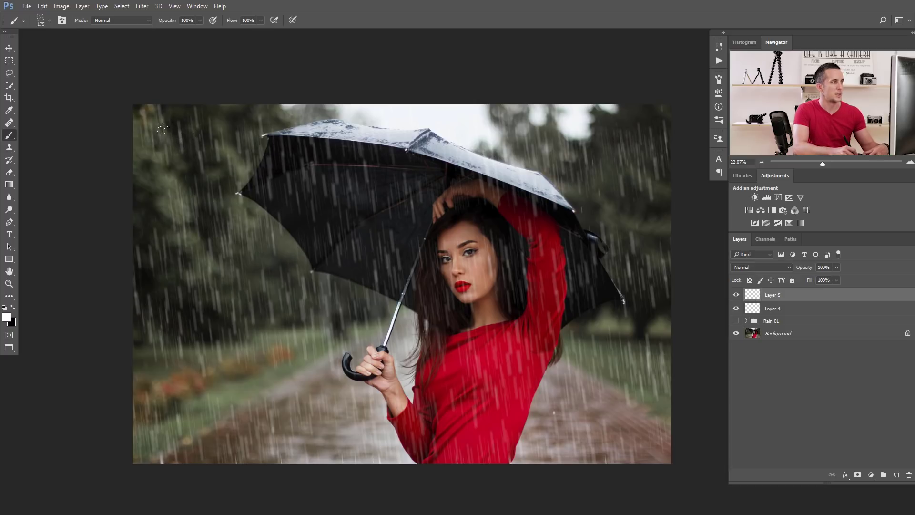
{"action": "mouse_move", "coordinate": [124, 151]}
{"action": "left_mouse_down"}
{"action": "mouse_move", "coordinate": [596, 150]}
{"action": "mouse_move", "coordinate": [162, 186]}
{"action": "mouse_move", "coordinate": [596, 186]}
{"action": "mouse_move", "coordinate": [417, 231]}
{"action": "mouse_move", "coordinate": [176, 254]}
{"action": "mouse_move", "coordinate": [172, 289]}
{"action": "mouse_move", "coordinate": [200, 327]}
{"action": "mouse_move", "coordinate": [476, 361]}
{"action": "mouse_move", "coordinate": [343, 363]}
{"action": "mouse_move", "coordinate": [637, 424]}
{"action": "mouse_move", "coordinate": [257, 429]}
{"action": "left_mouse_up"}
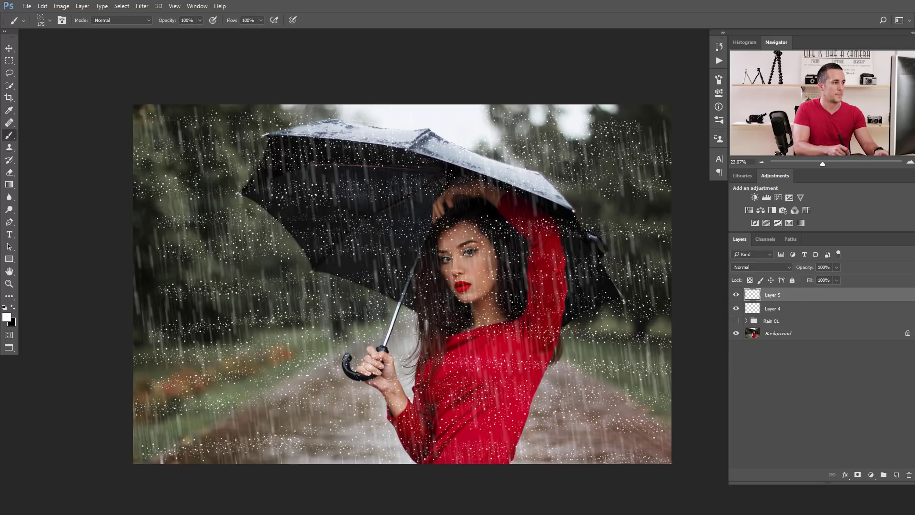
{"action": "left_click", "coordinate": [141, 8]}
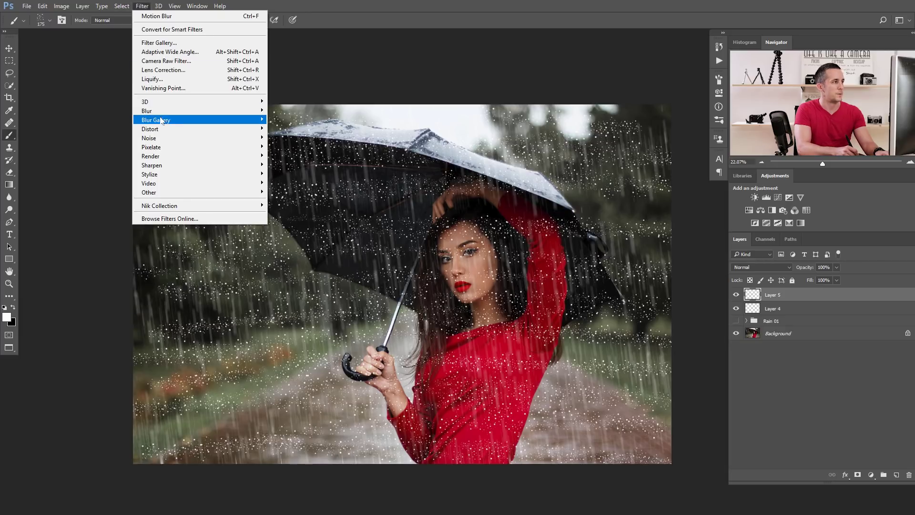
{"action": "mouse_move", "coordinate": [201, 115]}
{"action": "left_click", "coordinate": [102, 163]}
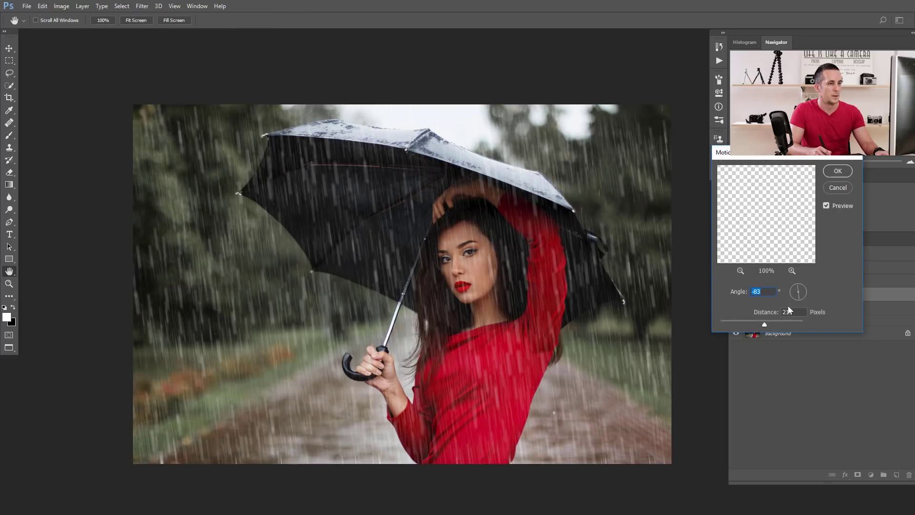
{"action": "mouse_move", "coordinate": [762, 323]}
{"action": "left_mouse_down"}
{"action": "mouse_move", "coordinate": [738, 323]}
{"action": "mouse_move", "coordinate": [768, 323]}
{"action": "left_mouse_up"}
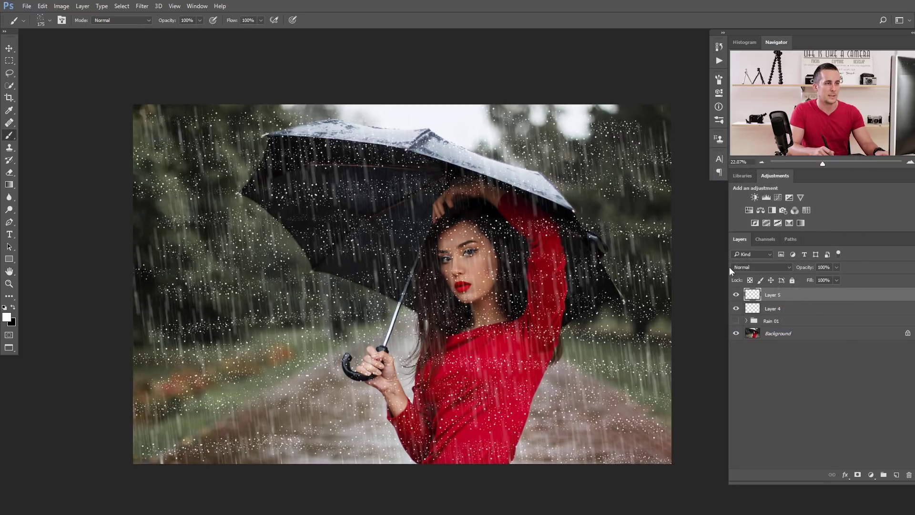
Step: Hide Layer 4 and apply Motion Blur to the small drops on Layer 5 at -83° with a distance of 173 pixels
{"action": "left_click", "coordinate": [736, 309]}
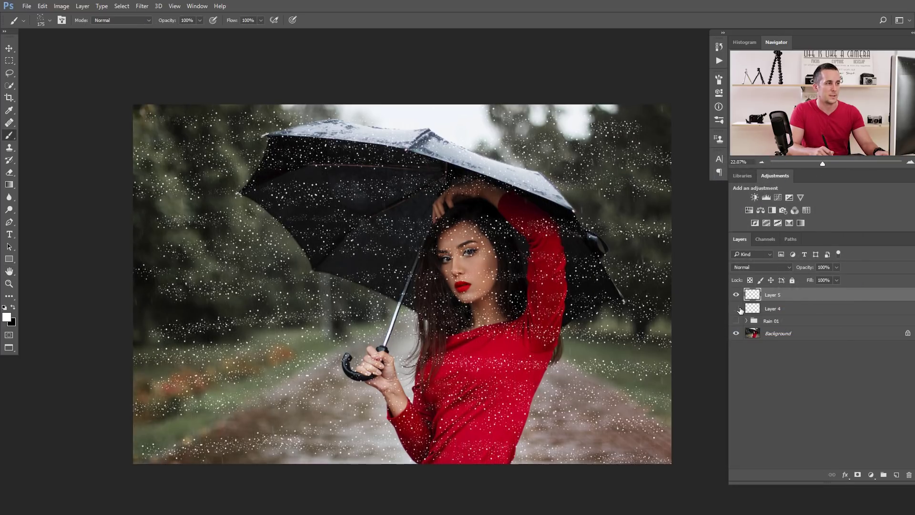
{"action": "left_click", "coordinate": [753, 309]}
{"action": "left_click", "coordinate": [754, 299]}
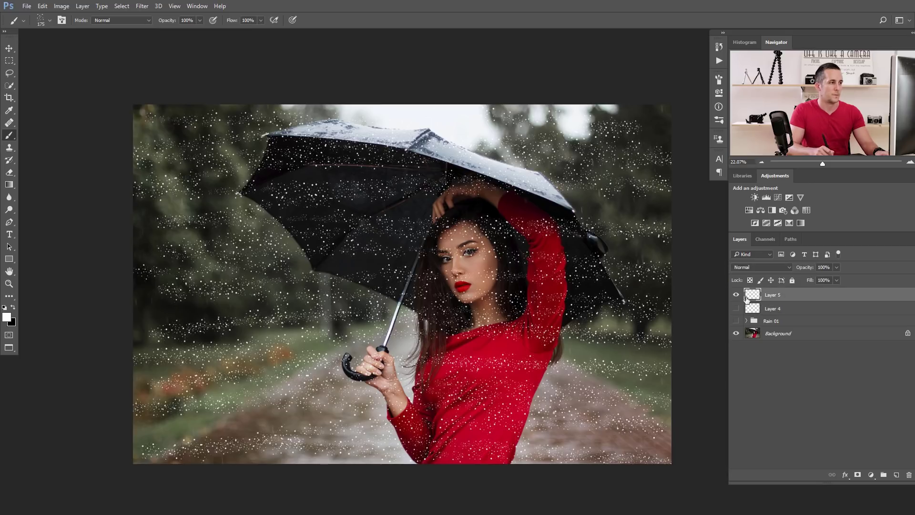
{"action": "left_click", "coordinate": [142, 6]}
{"action": "left_click", "coordinate": [141, 6]}
{"action": "left_click", "coordinate": [141, 6]}
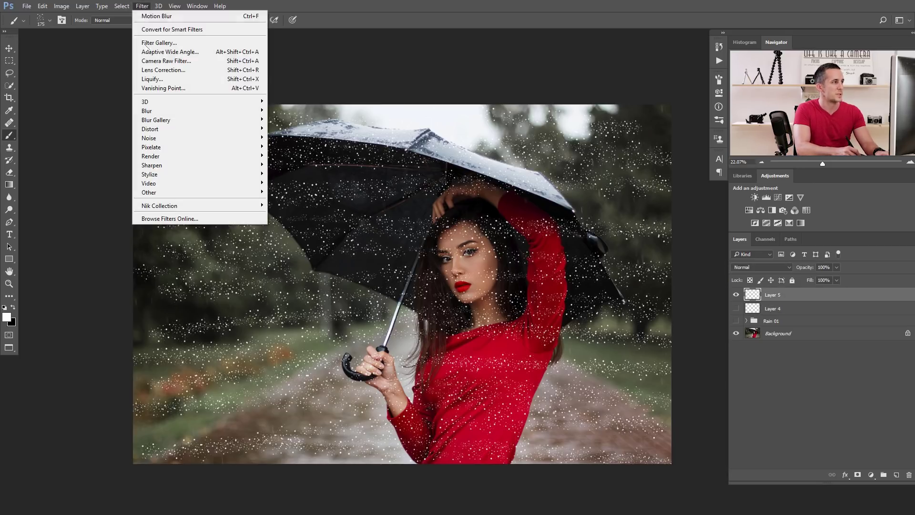
{"action": "mouse_move", "coordinate": [190, 111]}
{"action": "left_click", "coordinate": [103, 164]}
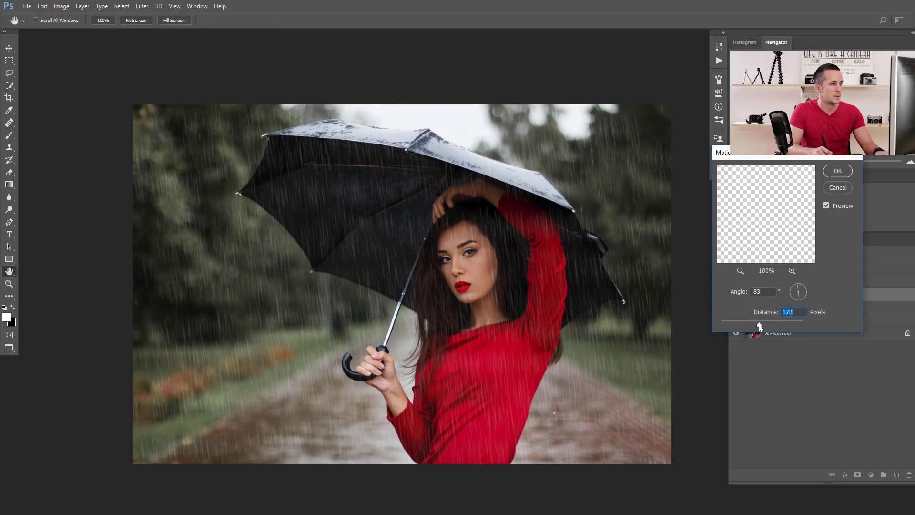
{"action": "left_click", "coordinate": [837, 171]}
{"action": "key", "text": "b"}
{"action": "scroll", "coordinate": [494, 263], "scroll_direction": "up", "scroll_amount": 1}
{"action": "scroll", "coordinate": [494, 264], "scroll_direction": "down", "scroll_amount": 1}
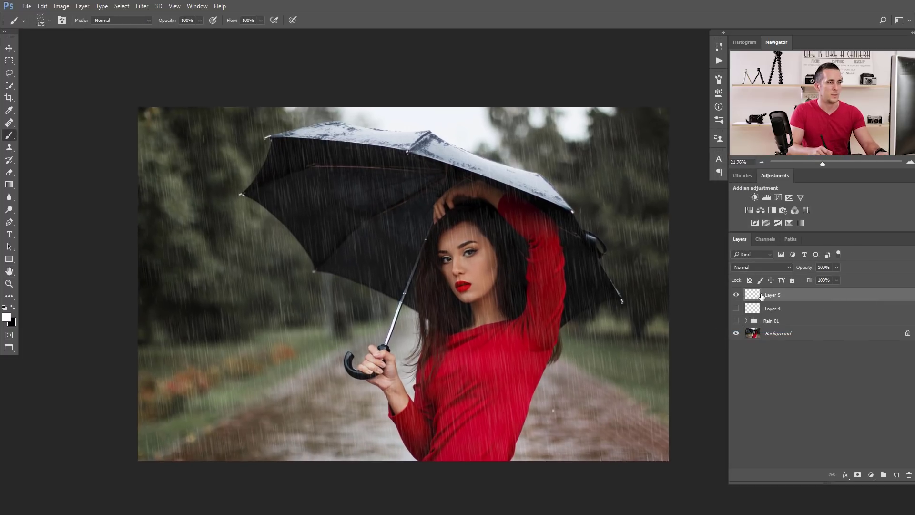
Step: Show Layer 4 again, add a layer mask to it, and prepare a soft round black brush
{"action": "left_click", "coordinate": [736, 309]}
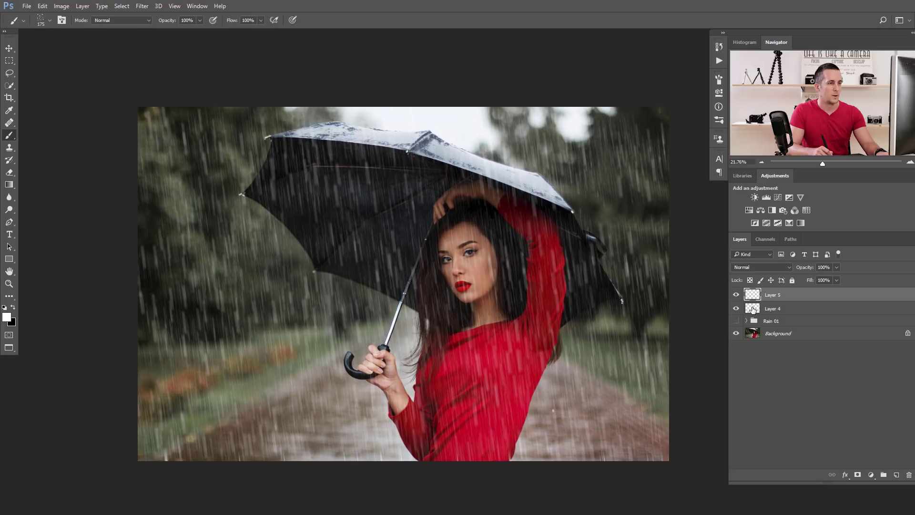
{"action": "left_click", "coordinate": [767, 310]}
{"action": "left_click", "coordinate": [858, 474]}
{"action": "key", "text": "x"}
{"action": "right_click", "coordinate": [426, 247]}
{"action": "left_click", "coordinate": [515, 313]}
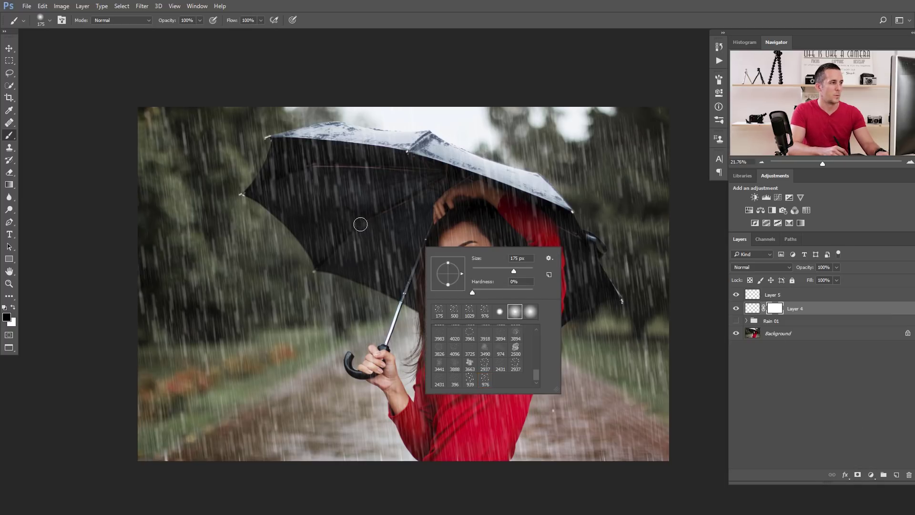
{"action": "key", "text": "Return"}
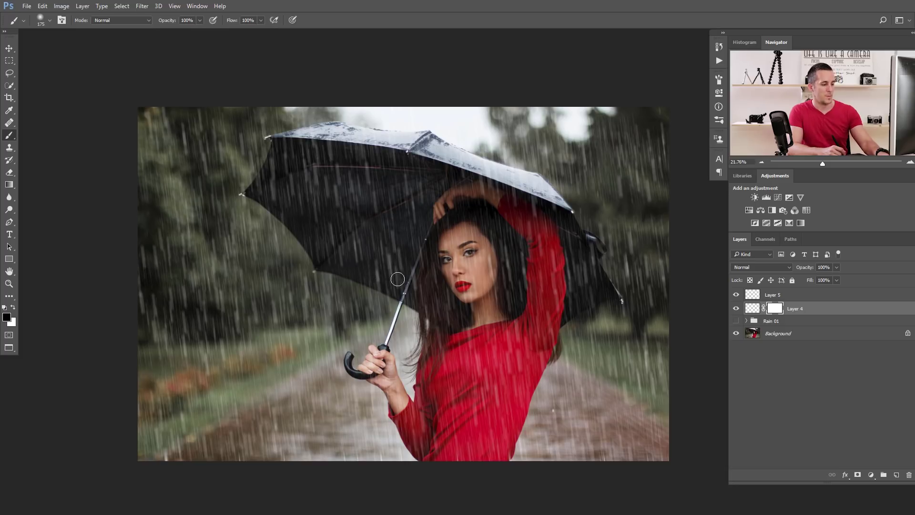
Step: Enlarge the brush to 1200 px and paint at 50% opacity over parts of Layer 4's mask to thin the large drops
{"action": "key", "text": "bracketright"}
{"action": "key", "text": "bracketright"}
{"action": "key", "text": "bracketright"}
{"action": "key", "text": "bracketright"}
{"action": "key", "text": "bracketright"}
{"action": "key", "text": "bracketright"}
{"action": "key", "text": "bracketright"}
{"action": "key", "text": "bracketright"}
{"action": "mouse_move", "coordinate": [462, 243]}
{"action": "left_mouse_down"}
{"action": "mouse_move", "coordinate": [477, 352]}
{"action": "mouse_move", "coordinate": [484, 290]}
{"action": "mouse_move", "coordinate": [296, 235]}
{"action": "mouse_move", "coordinate": [215, 180]}
{"action": "mouse_move", "coordinate": [329, 334]}
{"action": "mouse_move", "coordinate": [236, 438]}
{"action": "left_mouse_up"}
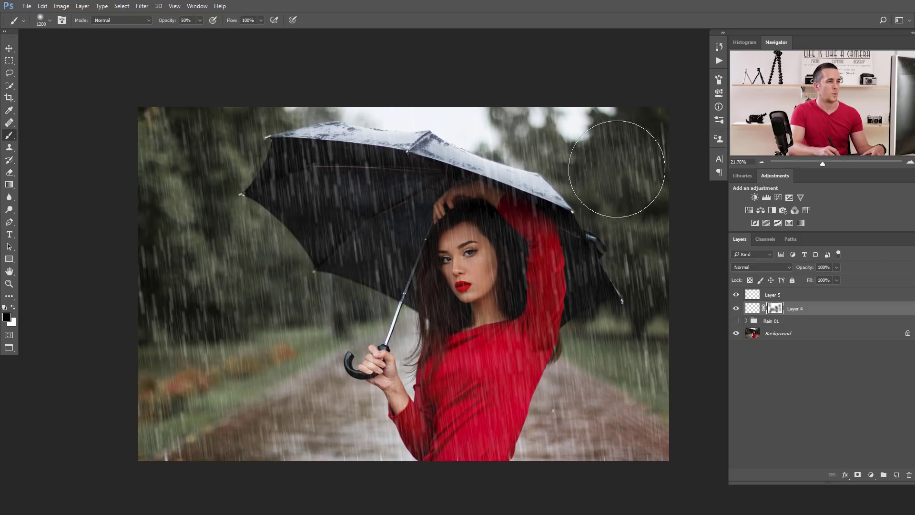
Step: Lower the brush opacity to 20% and refine Layer 4's mask with lighter strokes around the woman and background
{"action": "key", "text": "2"}
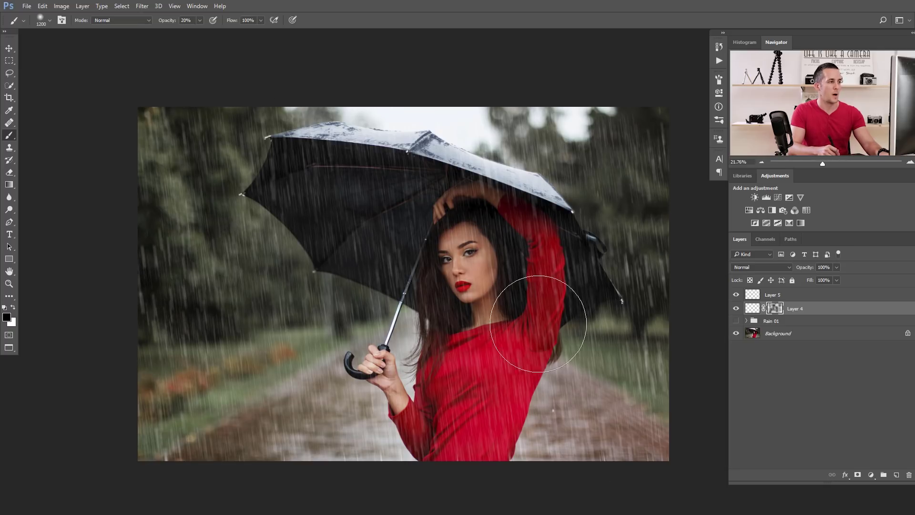
{"action": "key", "text": "x"}
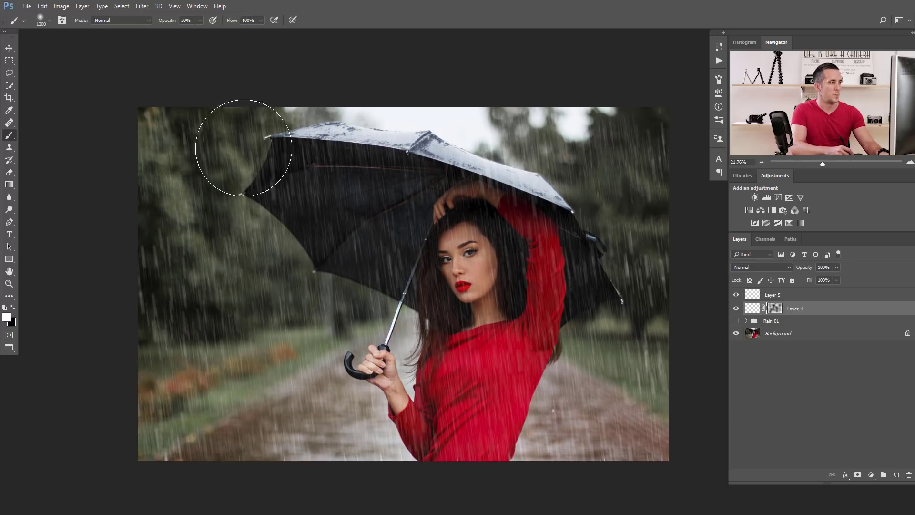
{"action": "key", "text": "x"}
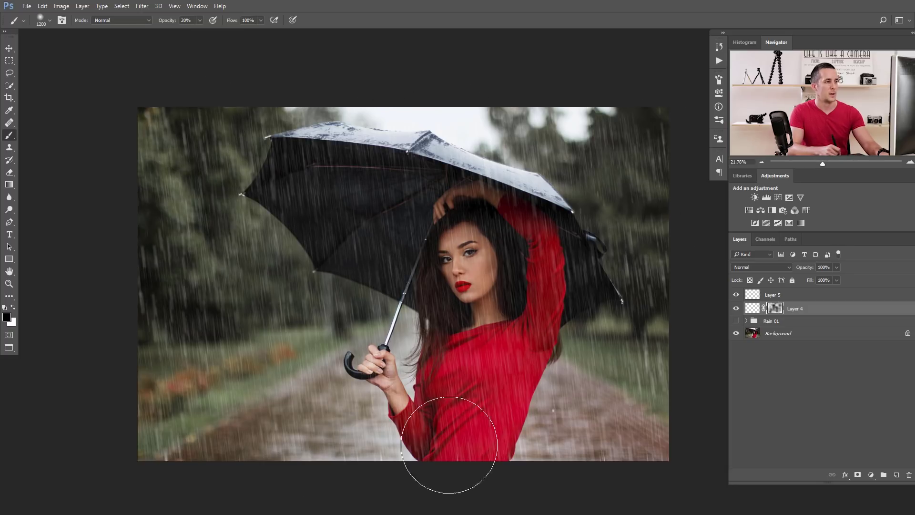
{"action": "left_click_drag", "start_coordinate": [456, 329], "coordinate": [439, 323]}
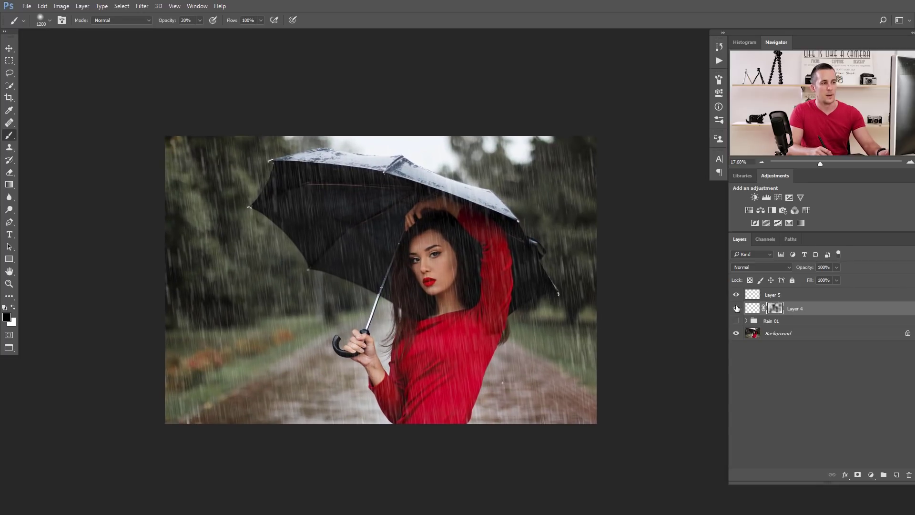
Step: Duplicate Layer 5 and enlarge the copy well beyond the photo's edges with Free Transform
{"action": "left_click", "coordinate": [750, 296]}
{"action": "key", "text": "x"}
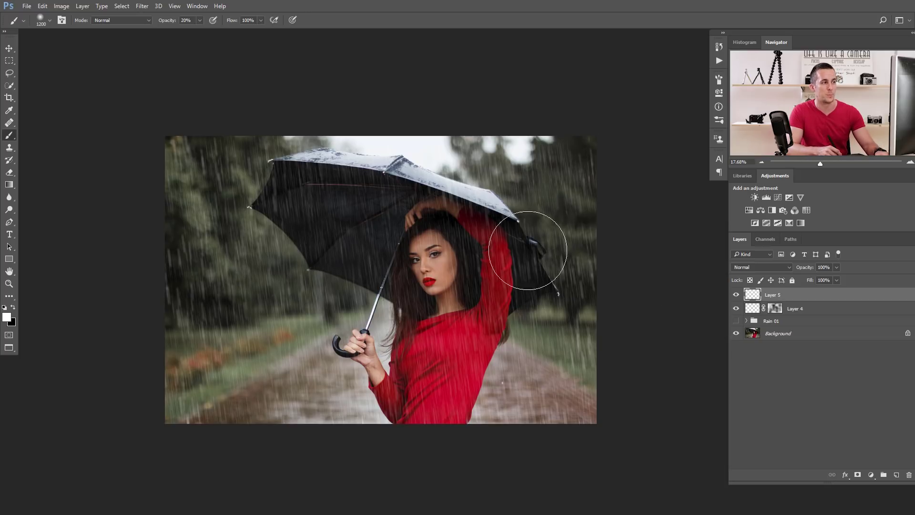
{"action": "key", "text": "ctrl+j"}
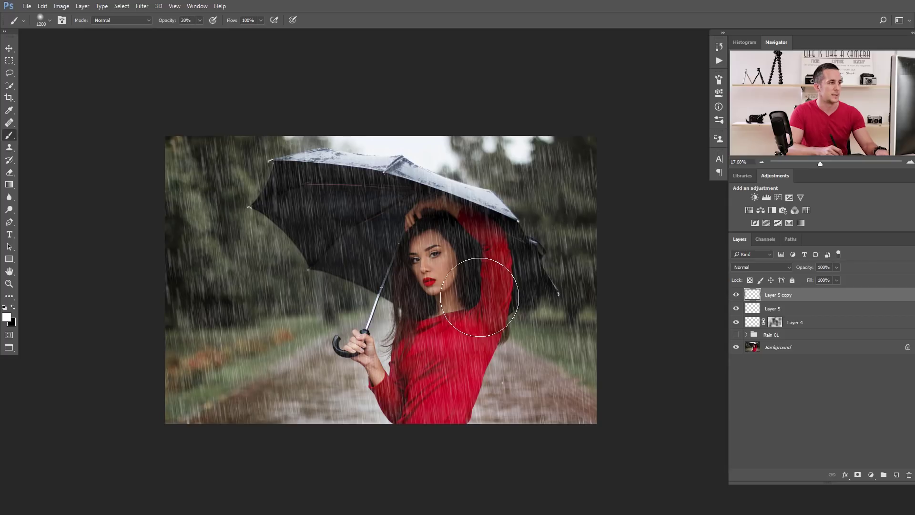
{"action": "key", "text": "ctrl+t"}
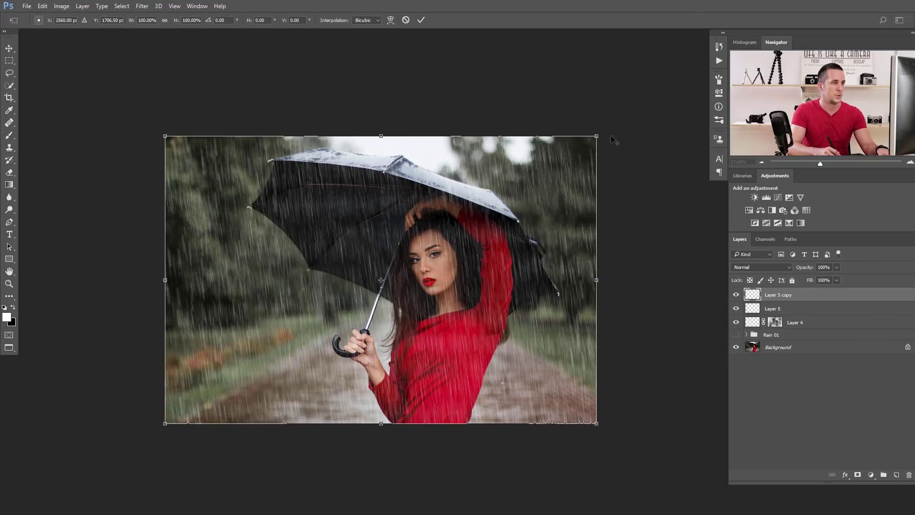
{"action": "left_click_drag", "start_coordinate": [633, 114], "coordinate": [755, 33]}
{"action": "key", "text": "Return"}
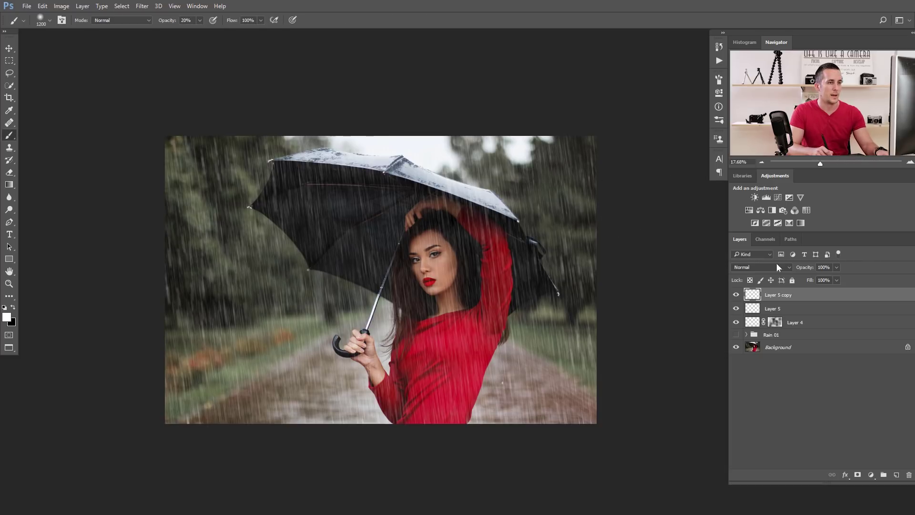
Step: Set the Layer 5 copy's opacity to 60% and toggle its visibility to check its effect
{"action": "left_click_drag", "start_coordinate": [806, 269], "coordinate": [787, 270]}
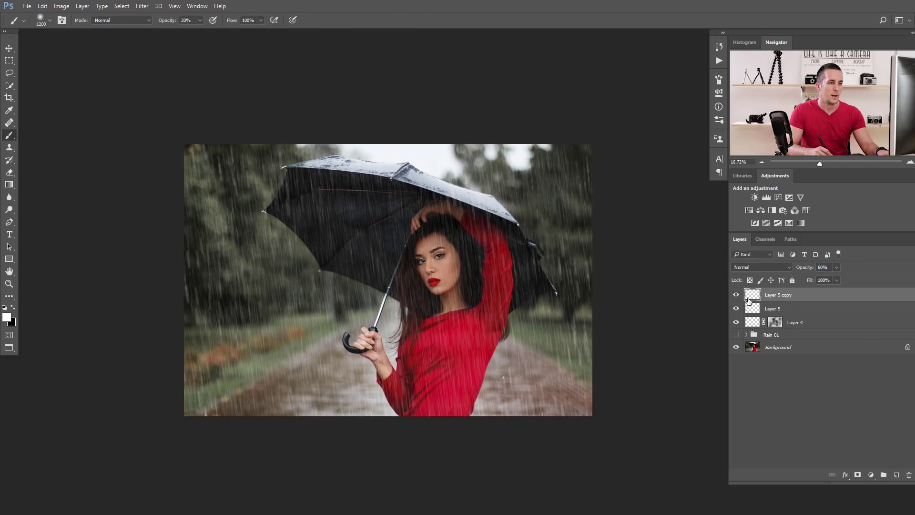
{"action": "left_click", "coordinate": [735, 295]}
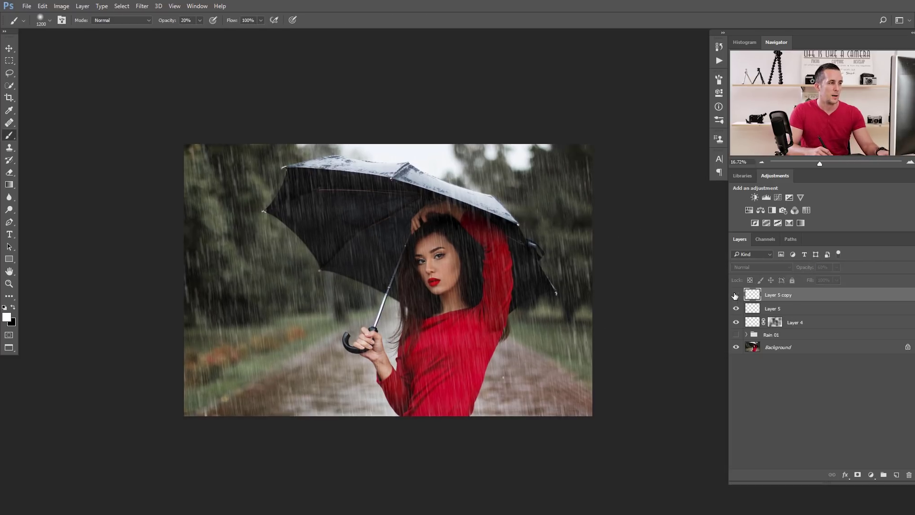
Step: Group Layer 5 copy, Layer 5 and Layer 4, and name the group Rain 02
{"action": "left_click", "coordinate": [754, 328], "text": "shift"}
{"action": "key", "text": "ctrl+g"}
{"action": "double_click", "coordinate": [770, 293]}
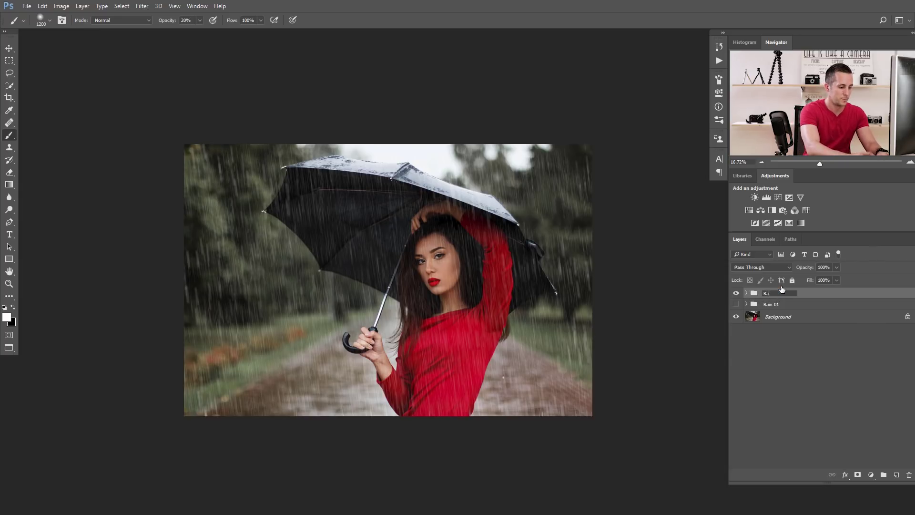
{"action": "type", "text": "Rain 02"}
{"action": "key", "text": "Return"}
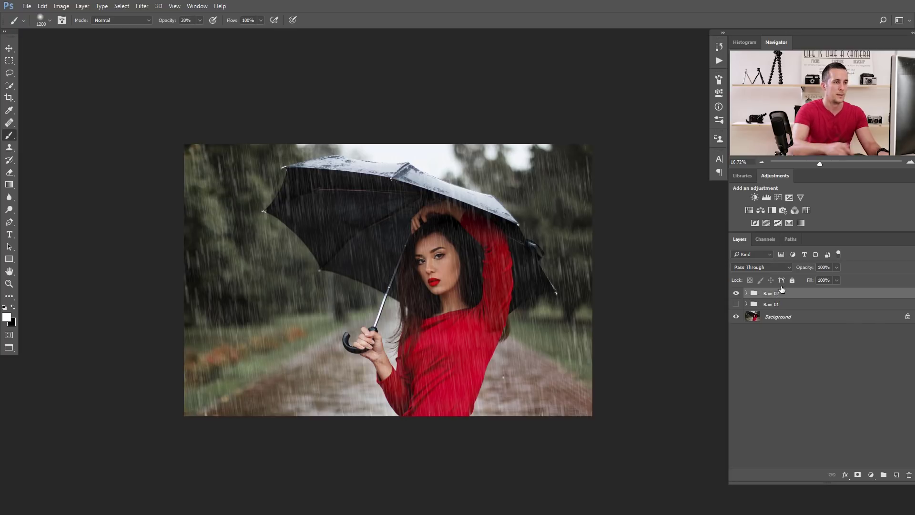
Step: Hide the Rain 02 group and show the Rain 01 group to compare the two rain effects
{"action": "left_click", "coordinate": [736, 293]}
{"action": "left_click", "coordinate": [735, 304]}
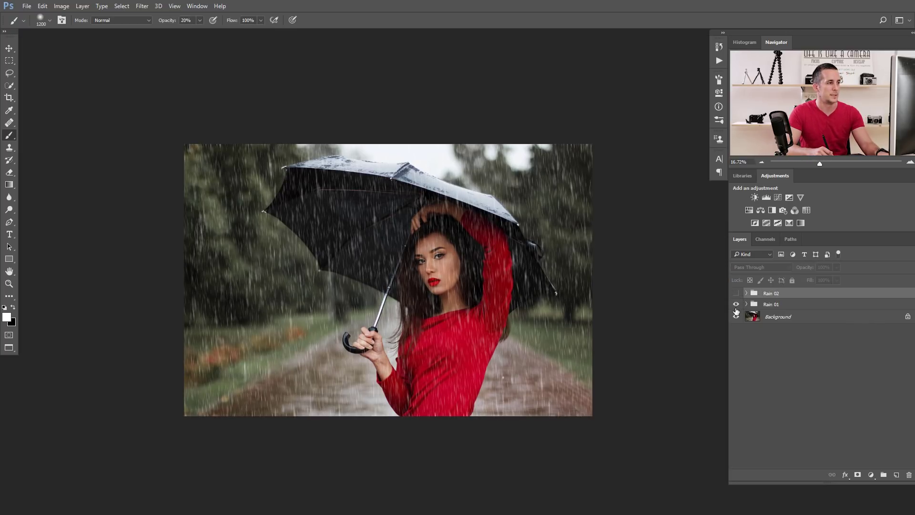
Step: Alternate the visibility of the Rain 01 and Rain 02 groups to compare them up close, leaving only Rain 02 shown
{"action": "left_click", "coordinate": [736, 304]}
{"action": "left_click", "coordinate": [736, 293]}
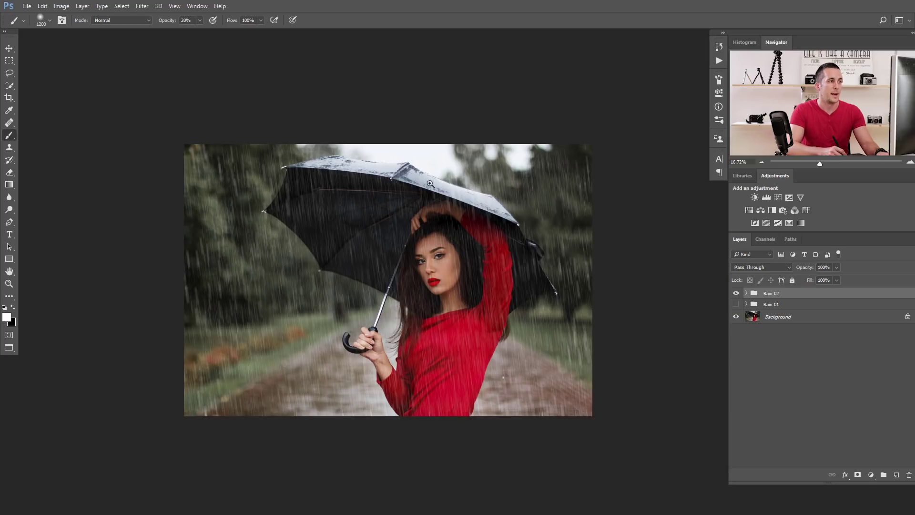
{"action": "scroll", "coordinate": [455, 192], "scroll_direction": "up", "scroll_amount": 3}
{"action": "left_click_drag", "start_coordinate": [455, 193], "coordinate": [460, 201]}
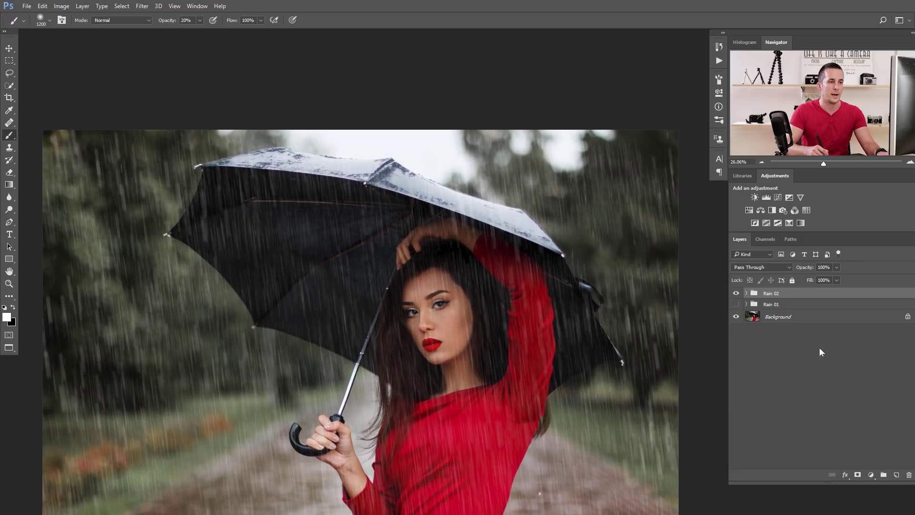
{"action": "left_click", "coordinate": [737, 293]}
{"action": "left_click", "coordinate": [737, 305]}
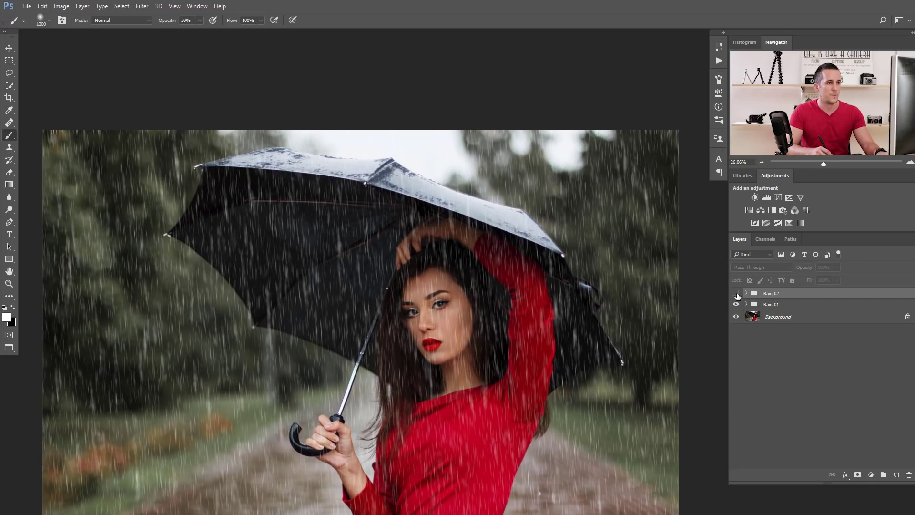
{"action": "left_click", "coordinate": [736, 304]}
{"action": "left_click", "coordinate": [737, 293]}
{"action": "scroll", "coordinate": [703, 302], "scroll_direction": "down", "scroll_amount": 2}
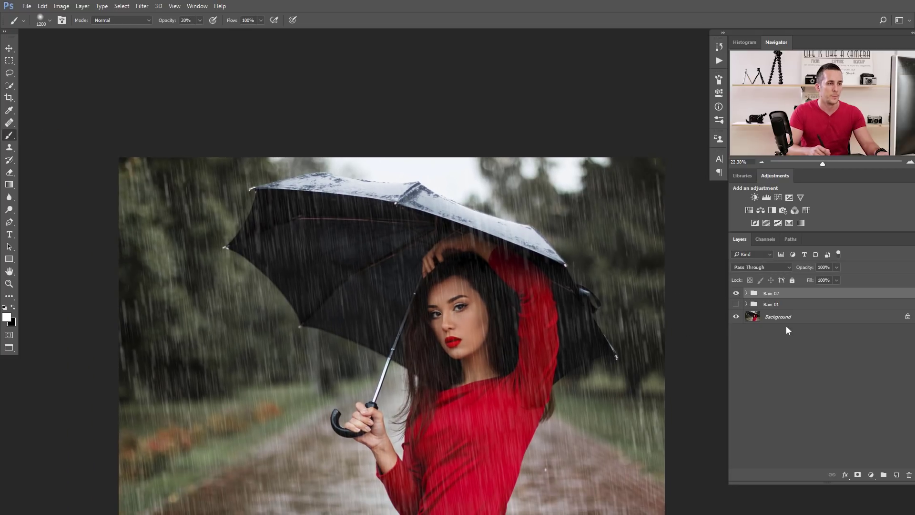
Step: Add a new empty layer above the Rain 02 group and reduce the soft, 0% hardness brush to 500 px
{"action": "left_click_drag", "start_coordinate": [592, 305], "coordinate": [591, 285]}
{"action": "left_click", "coordinate": [895, 474]}
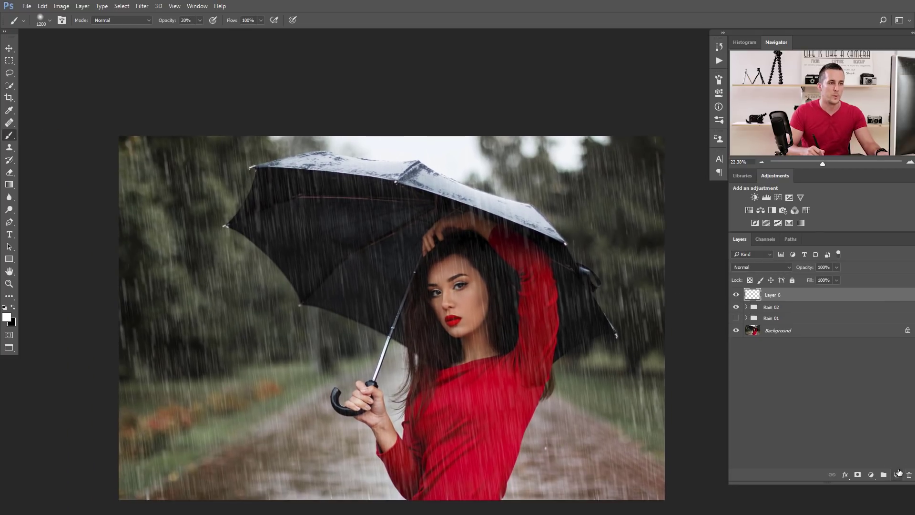
{"action": "key", "text": "bracketleft"}
{"action": "key", "text": "bracketleft"}
{"action": "key", "text": "bracketleft"}
{"action": "key", "text": "bracketleft"}
{"action": "key", "text": "bracketleft"}
{"action": "key", "text": "bracketleft"}
{"action": "key", "text": "bracketleft"}
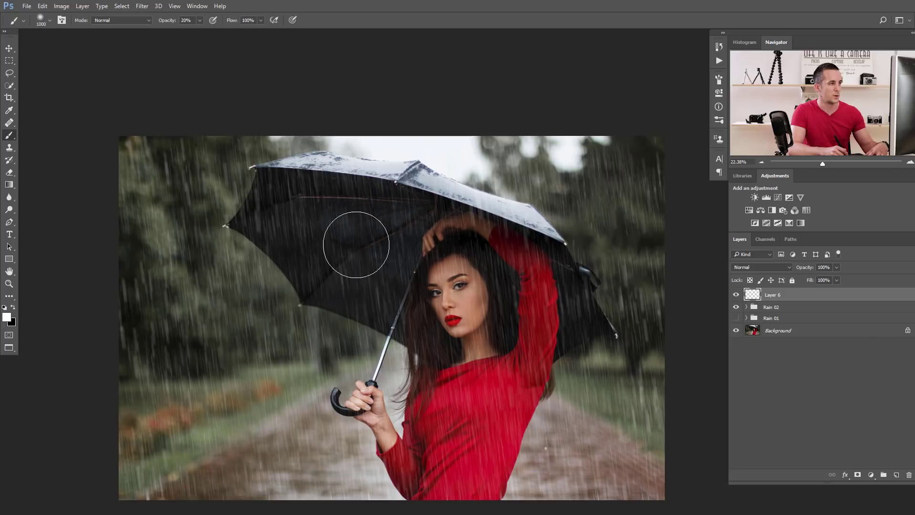
{"action": "right_click", "coordinate": [358, 242]}
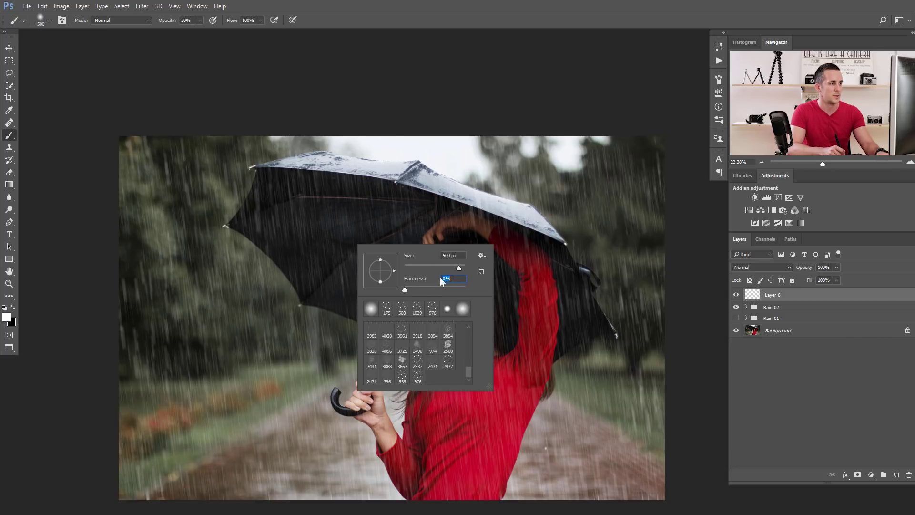
{"action": "key", "text": "Return"}
Step: Set the brush's blending mode to Dissolve and shrink the brush to about 90 px for the umbrella's edges
{"action": "left_click", "coordinate": [132, 23]}
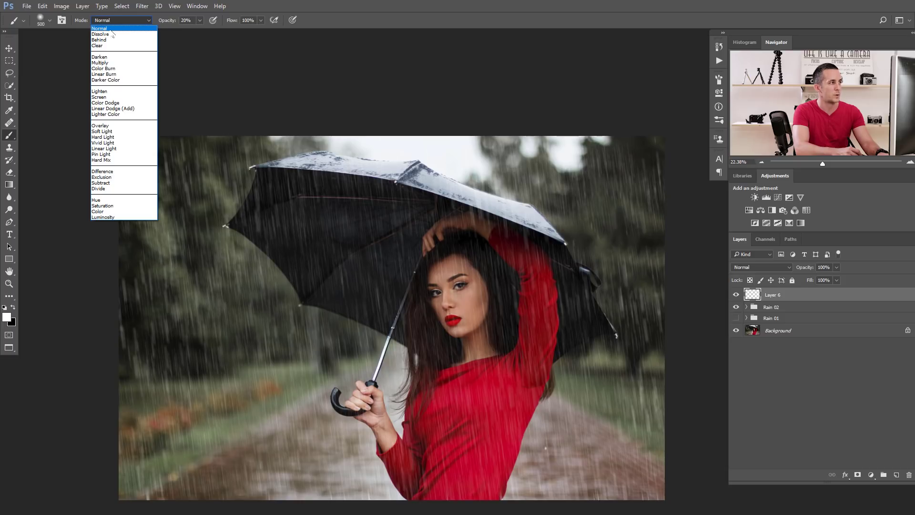
{"action": "left_click", "coordinate": [109, 35]}
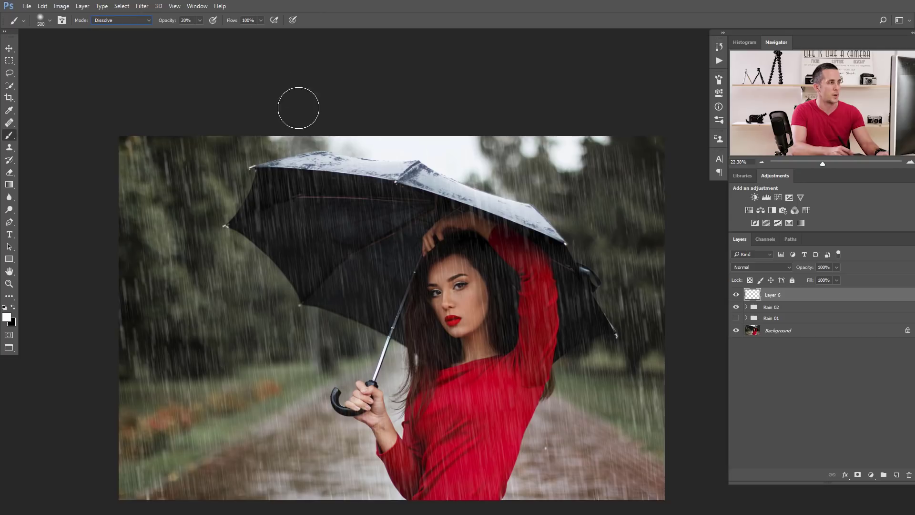
{"action": "left_click", "coordinate": [374, 185], "text": "ctrl"}
{"action": "key", "text": "bracketleft"}
{"action": "key", "text": "bracketleft"}
{"action": "key", "text": "bracketleft"}
{"action": "key", "text": "bracketleft"}
{"action": "key", "text": "bracketleft"}
{"action": "key", "text": "bracketleft"}
{"action": "key", "text": "bracketleft"}
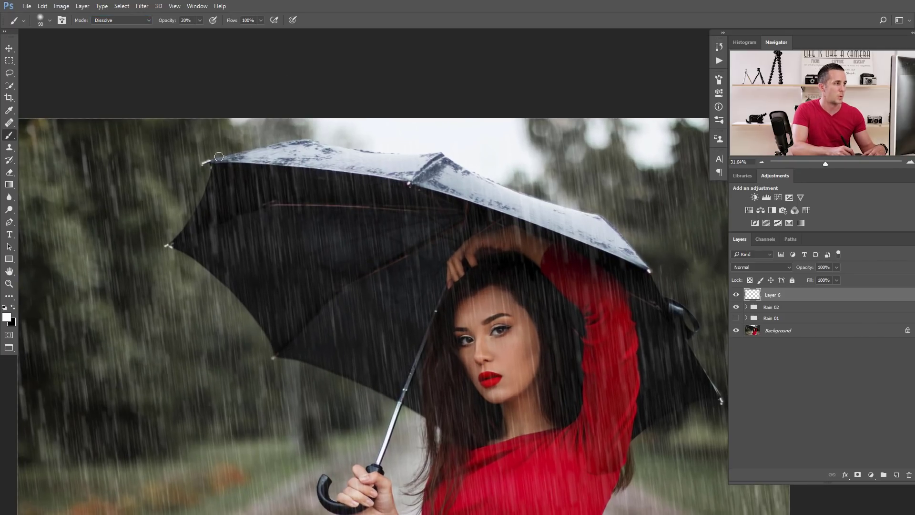
Step: Paint white rain splashes on Layer 6 along the umbrella's side edges and its curved handle, reducing the brush to 60 px
{"action": "mouse_move", "coordinate": [219, 161]}
{"action": "left_mouse_down"}
{"action": "mouse_move", "coordinate": [307, 161]}
{"action": "mouse_move", "coordinate": [548, 223]}
{"action": "left_mouse_up"}
{"action": "mouse_move", "coordinate": [675, 267]}
{"action": "left_mouse_down"}
{"action": "mouse_move", "coordinate": [532, 233]}
{"action": "mouse_move", "coordinate": [512, 245]}
{"action": "mouse_move", "coordinate": [576, 352]}
{"action": "left_mouse_up"}
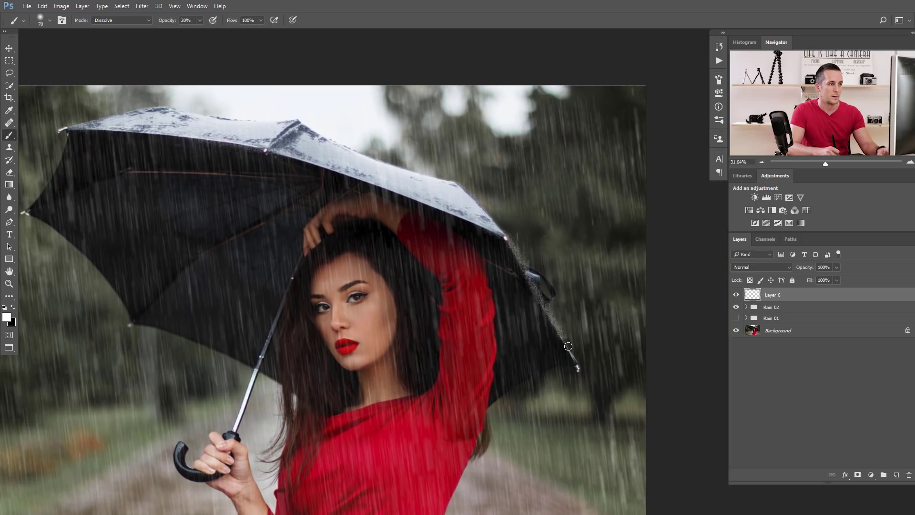
{"action": "key", "text": "bracketleft"}
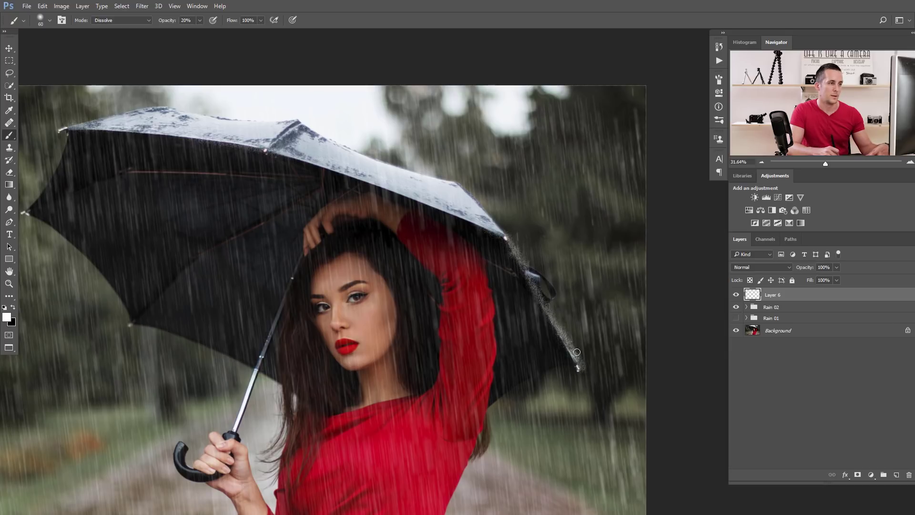
{"action": "left_click_drag", "start_coordinate": [61, 140], "coordinate": [36, 194]}
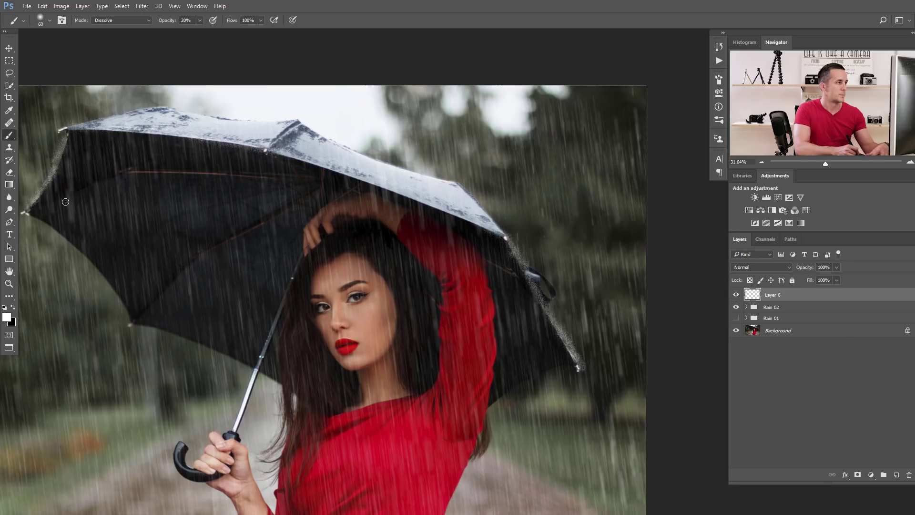
{"action": "mouse_move", "coordinate": [192, 269]}
{"action": "left_mouse_down"}
{"action": "mouse_move", "coordinate": [283, 296]}
{"action": "mouse_move", "coordinate": [271, 224]}
{"action": "mouse_move", "coordinate": [255, 264]}
{"action": "mouse_move", "coordinate": [226, 234]}
{"action": "left_mouse_up"}
{"action": "left_click_drag", "start_coordinate": [484, 344], "coordinate": [478, 359]}
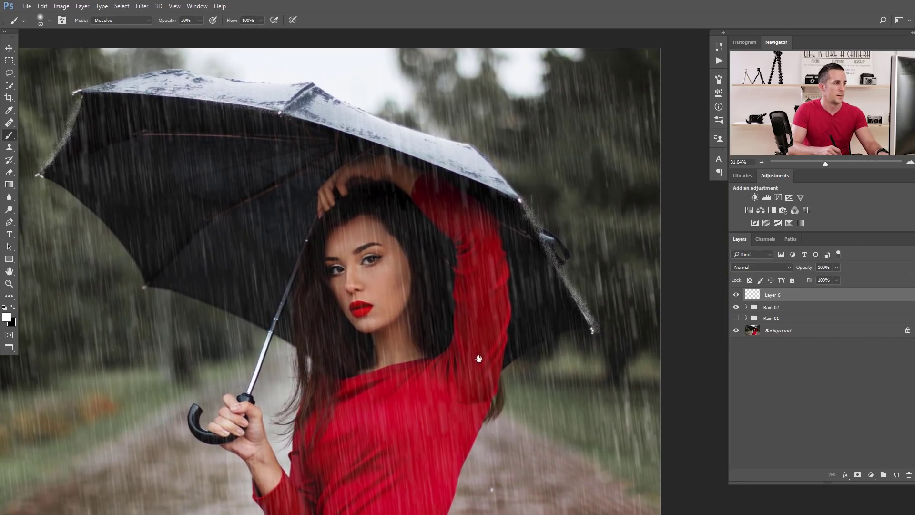
{"action": "mouse_move", "coordinate": [192, 408]}
{"action": "left_mouse_down"}
{"action": "mouse_move", "coordinate": [189, 429]}
{"action": "mouse_move", "coordinate": [187, 403]}
{"action": "mouse_move", "coordinate": [195, 433]}
{"action": "left_mouse_up"}
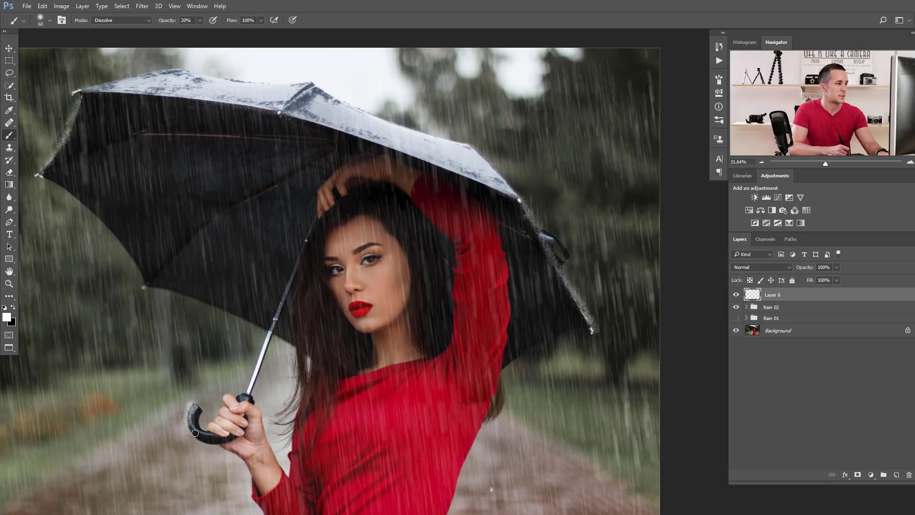
Step: Apply a Motion Blur with an angle of -83° and a very short distance to the splashes on Layer 6
{"action": "left_click", "coordinate": [143, 7]}
{"action": "mouse_move", "coordinate": [146, 111]}
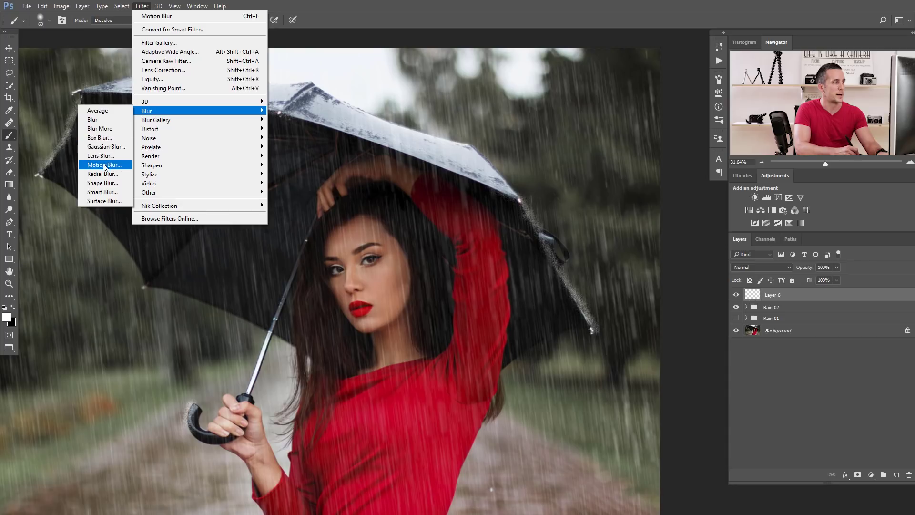
{"action": "left_click", "coordinate": [98, 165]}
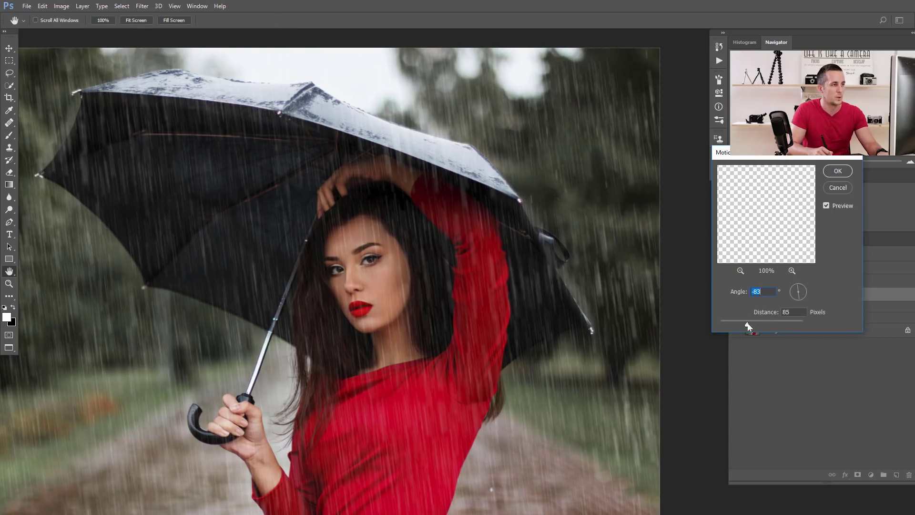
{"action": "left_click_drag", "start_coordinate": [748, 324], "coordinate": [723, 328]}
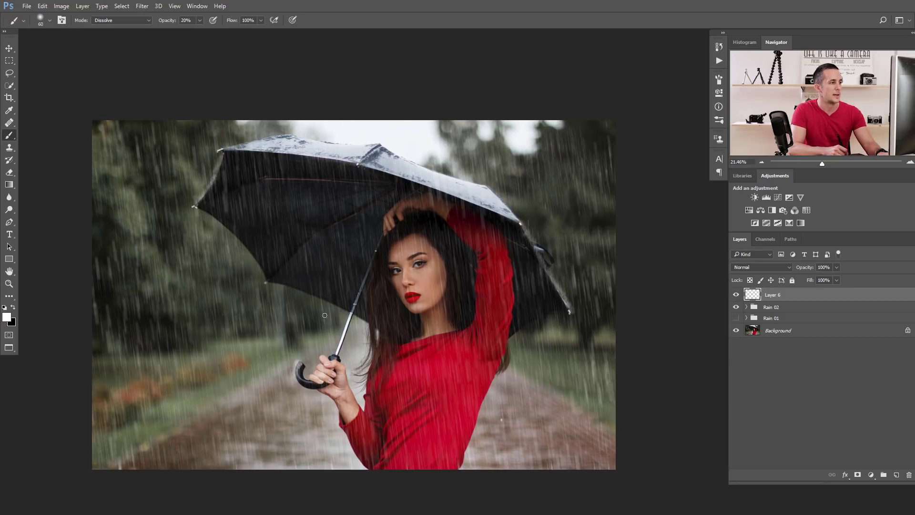
Step: Examine the finished rain and splashes on the umbrella photo, and look over the building photo
{"action": "left_click_drag", "start_coordinate": [446, 273], "coordinate": [355, 264]}
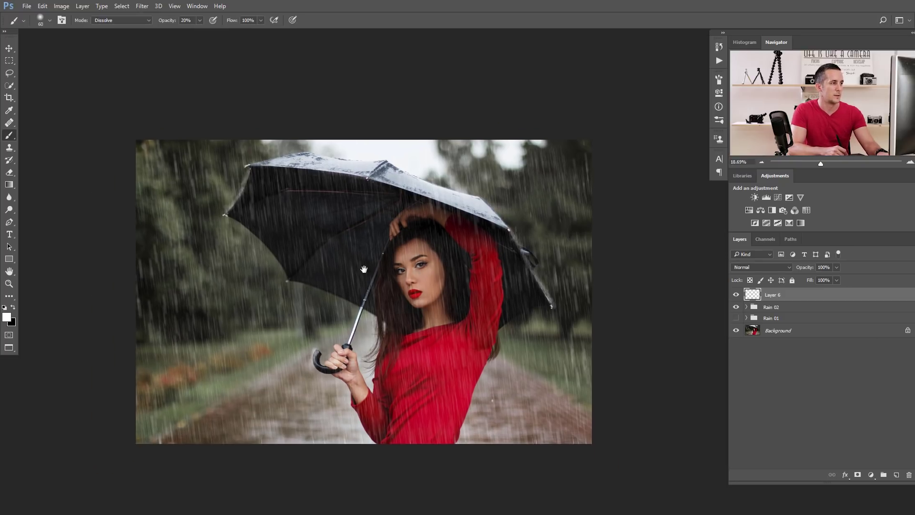
{"action": "scroll", "coordinate": [412, 267], "scroll_direction": "up", "scroll_amount": 2}
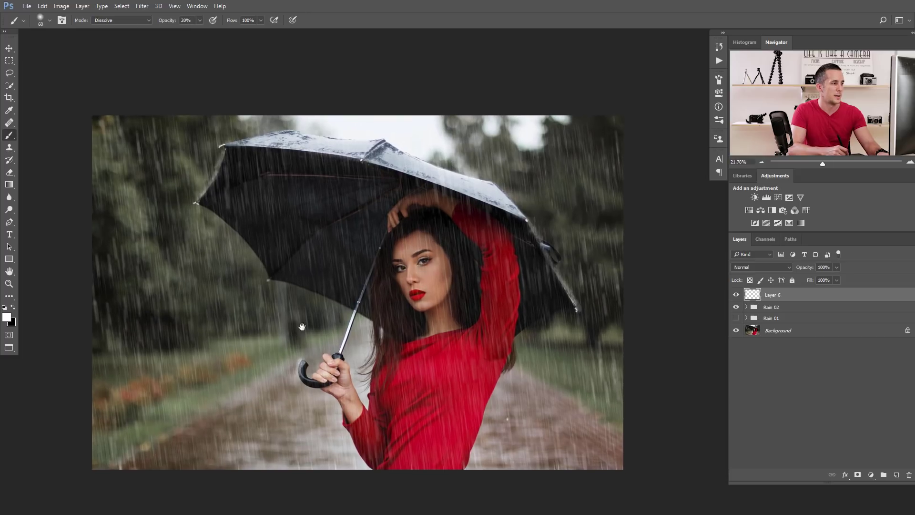
{"action": "left_click_drag", "start_coordinate": [302, 326], "coordinate": [302, 298]}
{"action": "scroll", "coordinate": [393, 251], "scroll_direction": "down", "scroll_amount": 1}
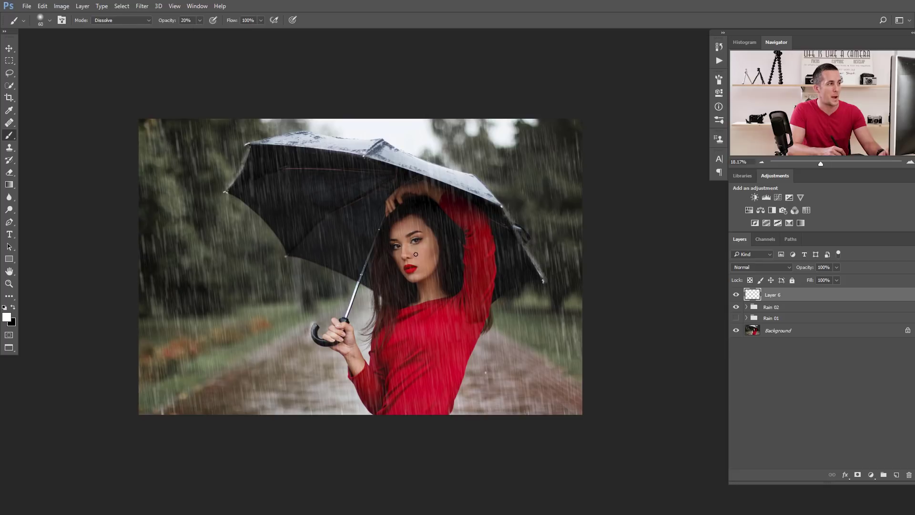
{"action": "scroll", "coordinate": [390, 226], "scroll_direction": "up", "scroll_amount": 1}
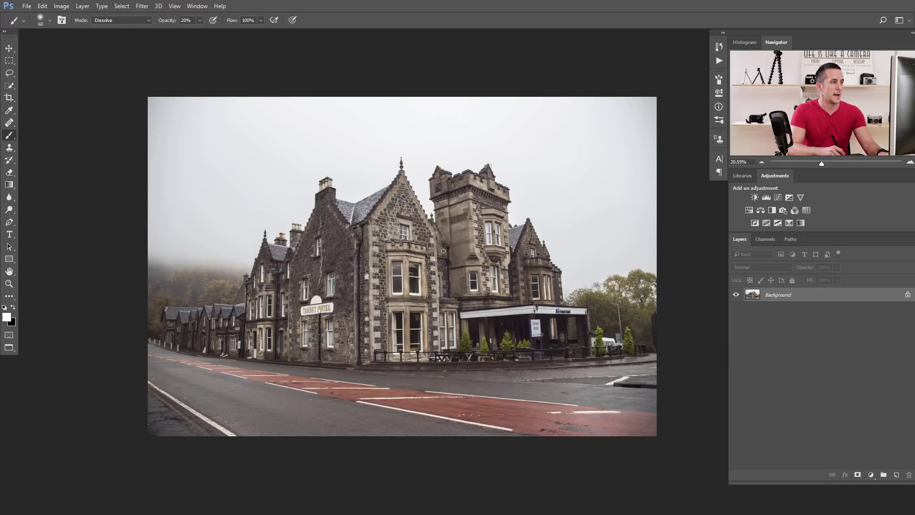
{"action": "scroll", "coordinate": [406, 269], "scroll_direction": "down", "scroll_amount": 1}
{"action": "scroll", "coordinate": [405, 269], "scroll_direction": "right", "scroll_amount": 1}
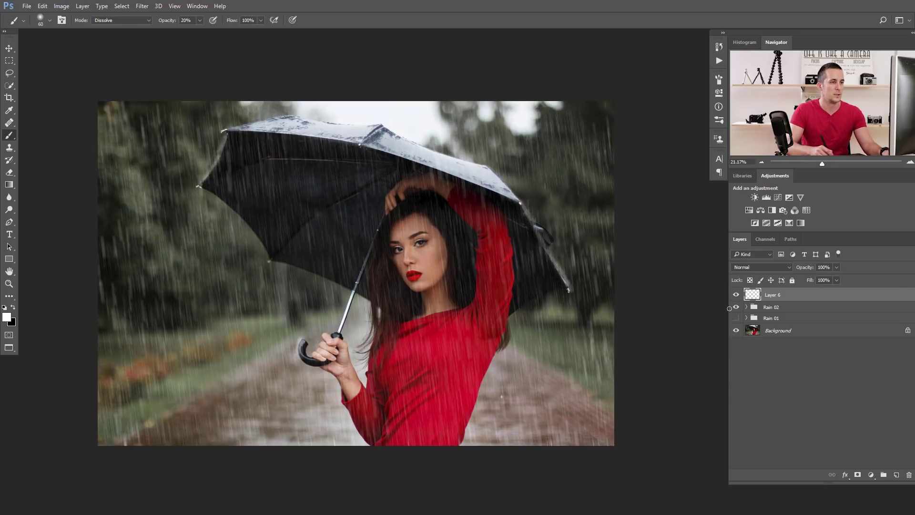
Step: Copy the Rain 02 group from the umbrella photo into building-1792282.jpg and display that photo in full-screen mode with the menu bar
{"action": "left_click", "coordinate": [750, 310]}
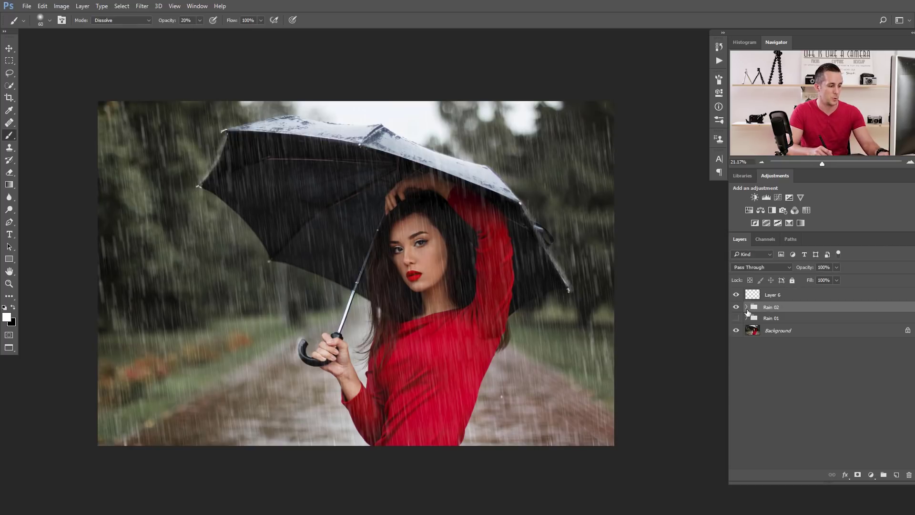
{"action": "key", "text": "v"}
{"action": "left_click", "coordinate": [736, 306]}
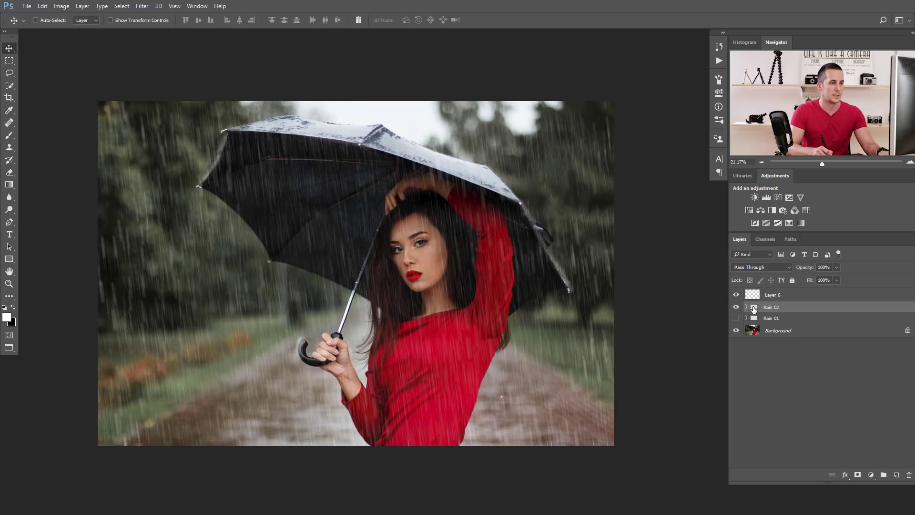
{"action": "left_click_drag", "start_coordinate": [424, 322], "coordinate": [458, 241]}
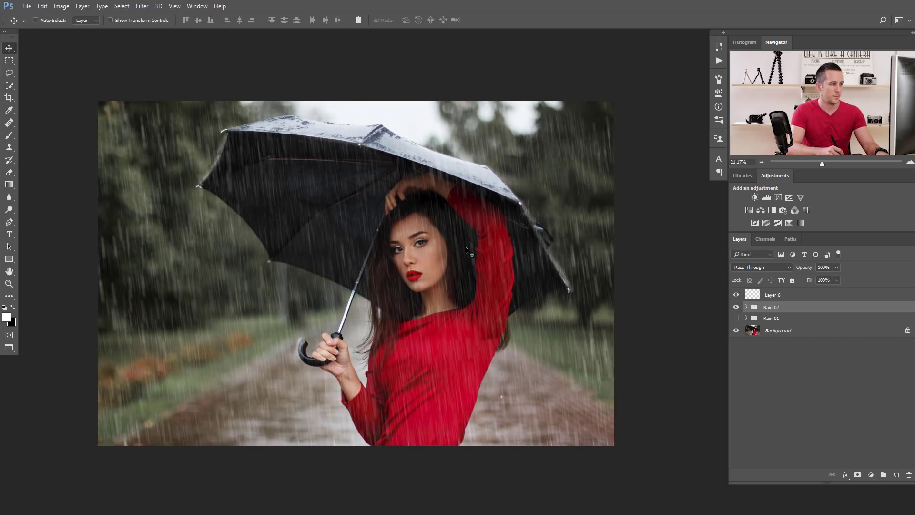
{"action": "key", "text": "f"}
{"action": "key", "text": "f"}
{"action": "key", "text": "f"}
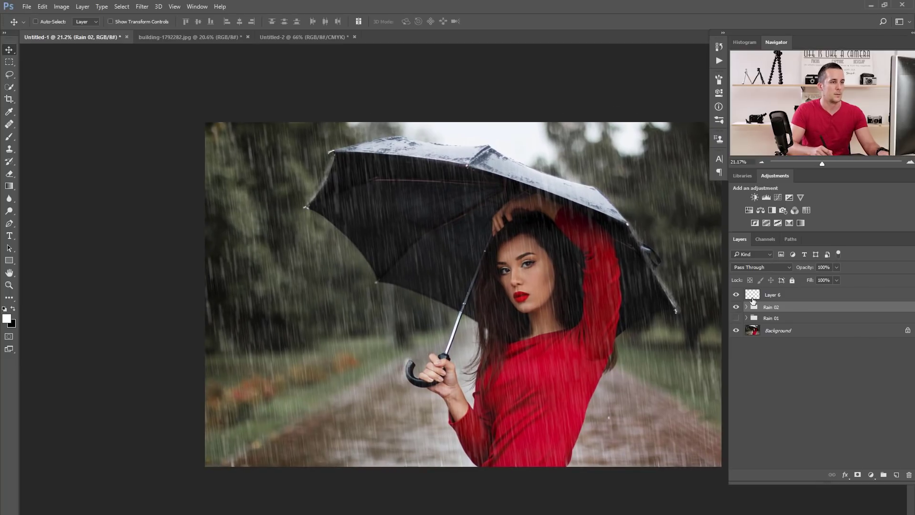
{"action": "left_click_drag", "start_coordinate": [465, 241], "coordinate": [459, 273]}
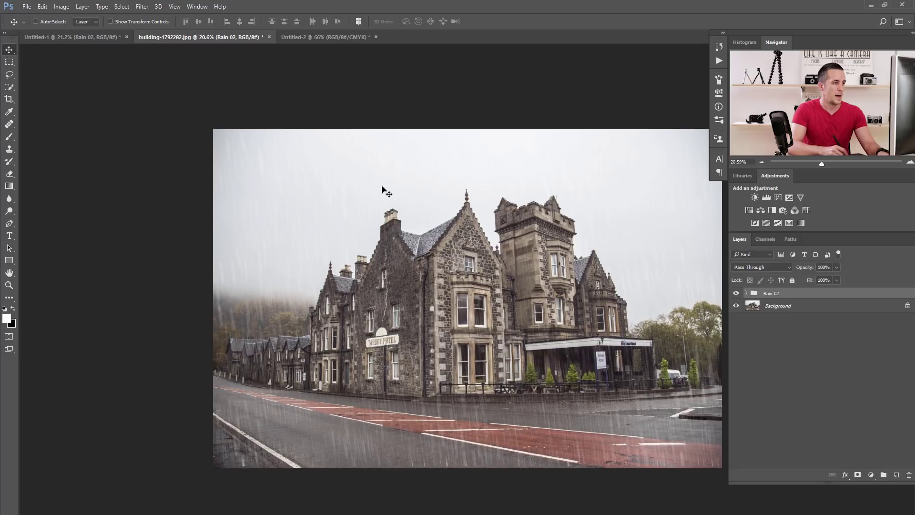
{"action": "key", "text": "f"}
{"action": "left_click_drag", "start_coordinate": [398, 265], "coordinate": [418, 266]}
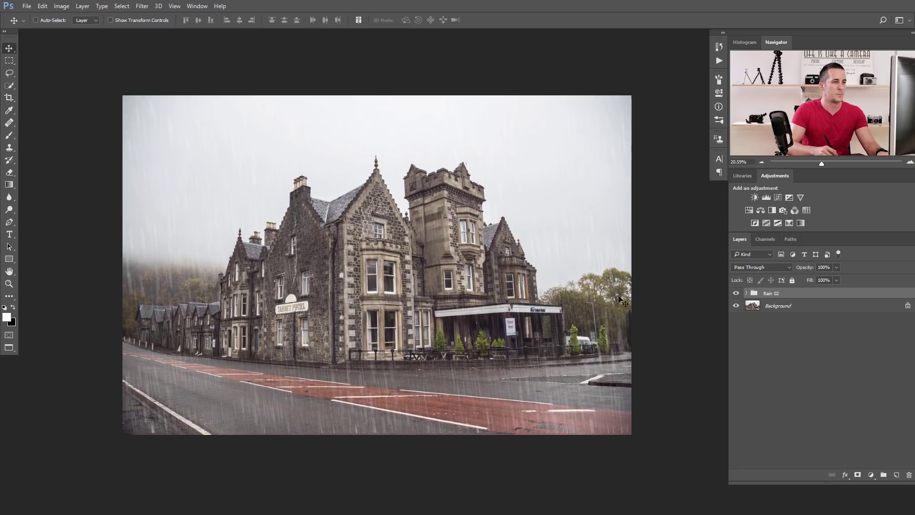
{"action": "left_click_drag", "start_coordinate": [497, 271], "coordinate": [494, 296]}
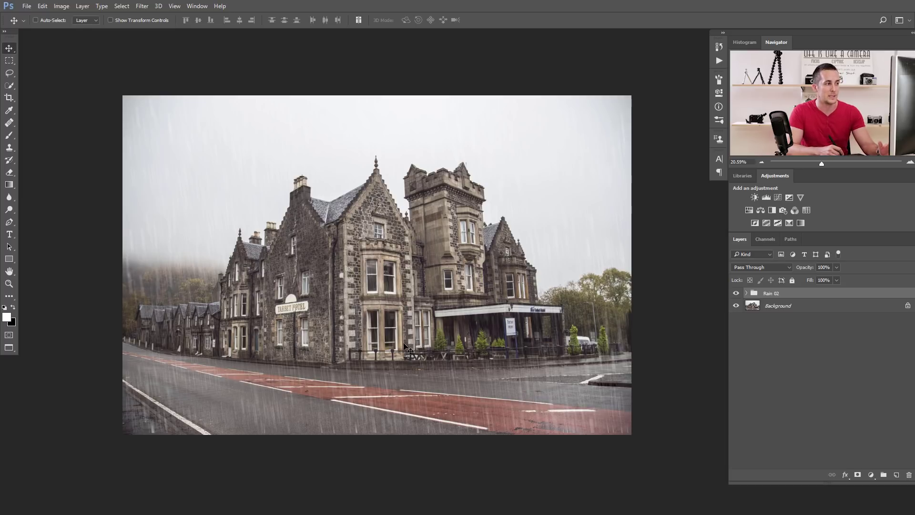
Step: Flip the Rain 02 group horizontally over the building photo with Free Transform
{"action": "key", "text": "ctrl+t"}
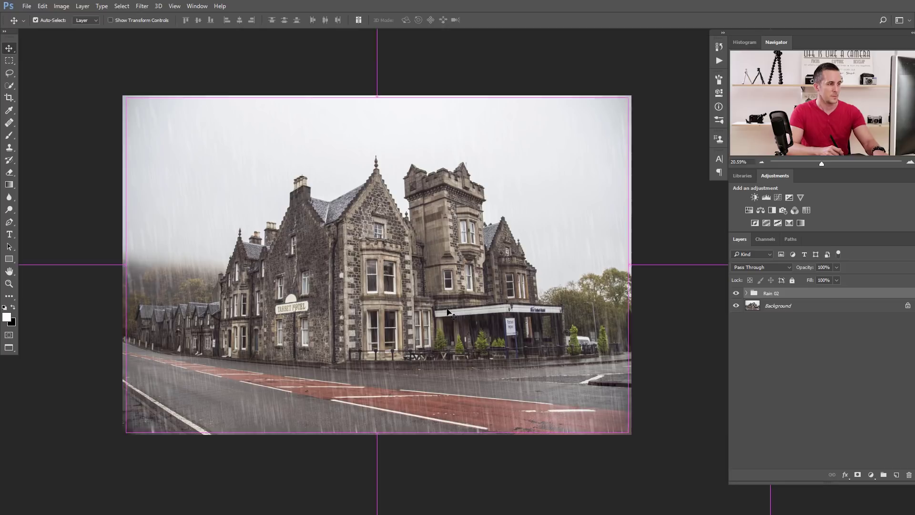
{"action": "right_click", "coordinate": [450, 306]}
{"action": "left_click", "coordinate": [490, 448]}
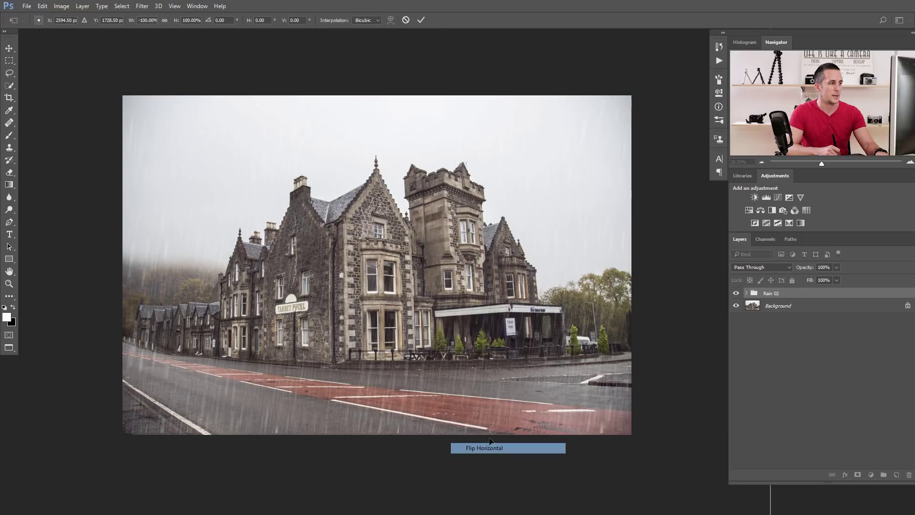
{"action": "key", "text": "Return"}
Step: Stretch the Rain 02 group's height to about 103% with Free Transform
{"action": "key", "text": "ctrl+t"}
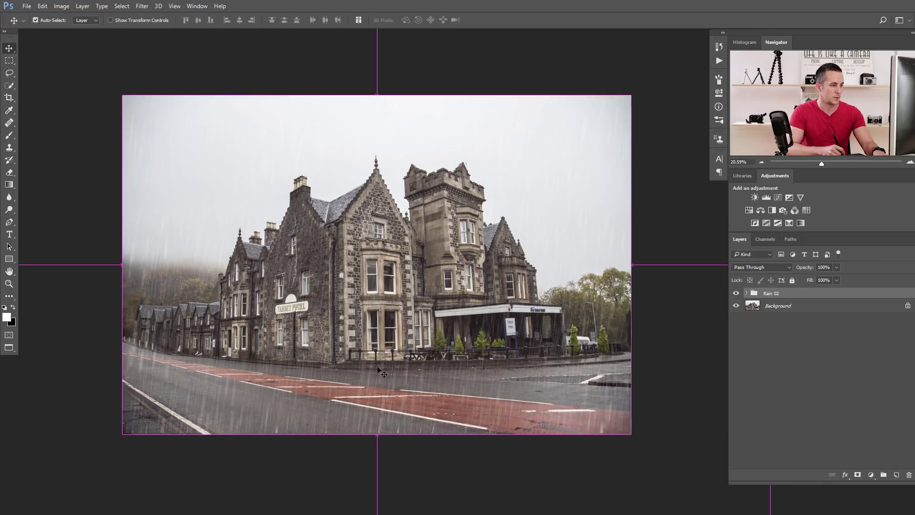
{"action": "left_click_drag", "start_coordinate": [382, 504], "coordinate": [381, 512]}
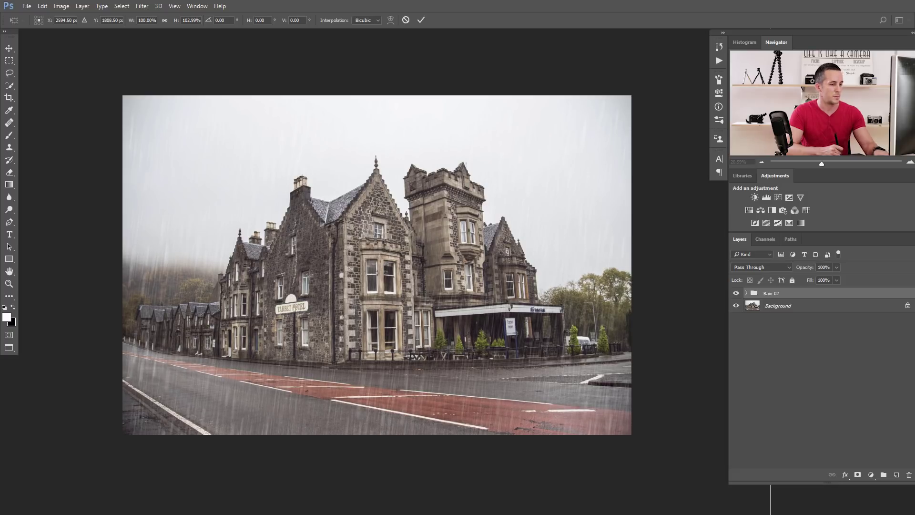
{"action": "key", "text": "Return"}
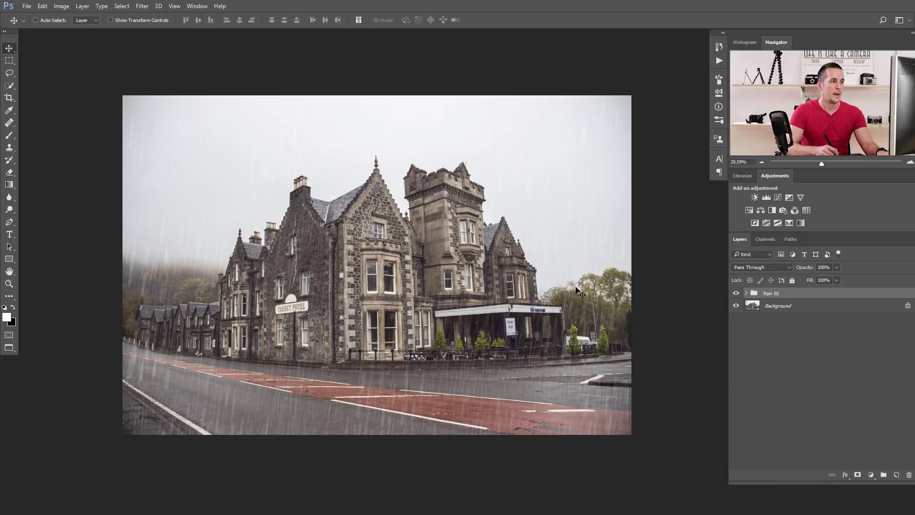
Step: Hide the Rain 02 group, duplicate the Background layer and flip the copy vertically with Free Transform
{"action": "left_click", "coordinate": [735, 293]}
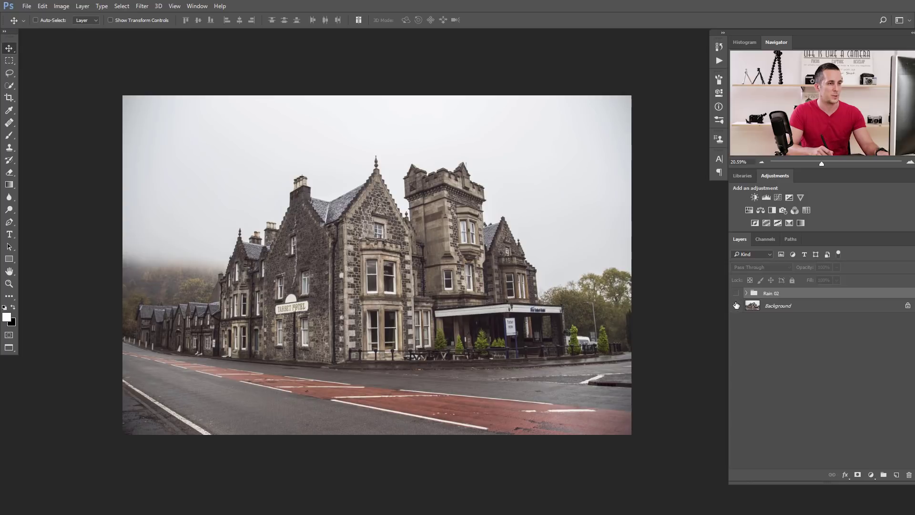
{"action": "left_click", "coordinate": [760, 307]}
{"action": "key", "text": "ctrl"}
{"action": "key", "text": "ctrl+j"}
{"action": "key", "text": "ctrl+t"}
{"action": "right_click", "coordinate": [422, 251]}
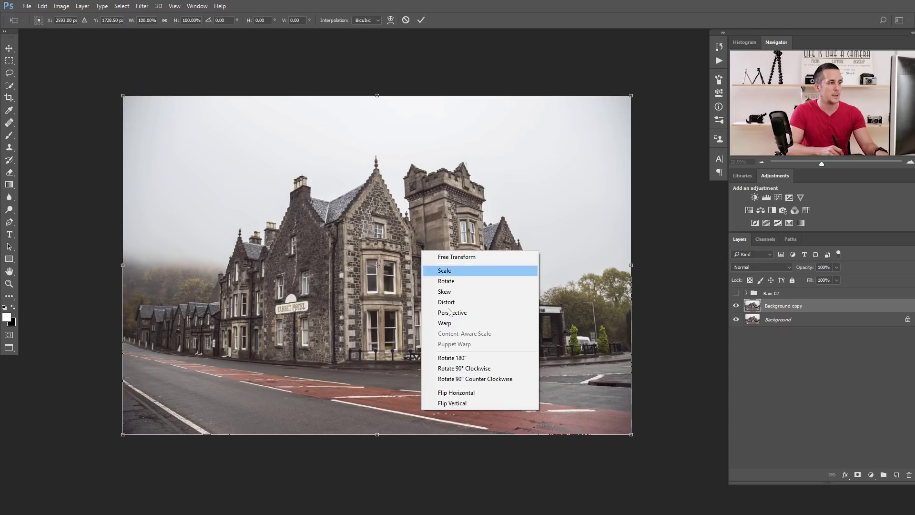
{"action": "left_click", "coordinate": [456, 403]}
Step: Set the flipped copy's opacity to 50% and position it as a reflection on the road below the building
{"action": "left_click_drag", "start_coordinate": [442, 245], "coordinate": [447, 470]}
{"action": "left_click_drag", "start_coordinate": [804, 268], "coordinate": [764, 268]}
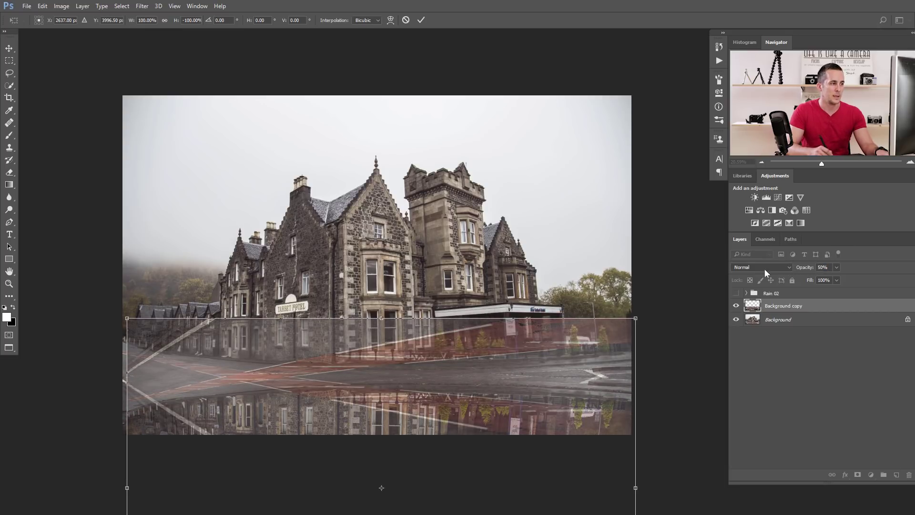
{"action": "left_click_drag", "start_coordinate": [421, 376], "coordinate": [422, 373]}
Step: Warp the flipped copy so the reflection meets the base of the building along the road, and set its opacity to 60%
{"action": "right_click", "coordinate": [421, 373]}
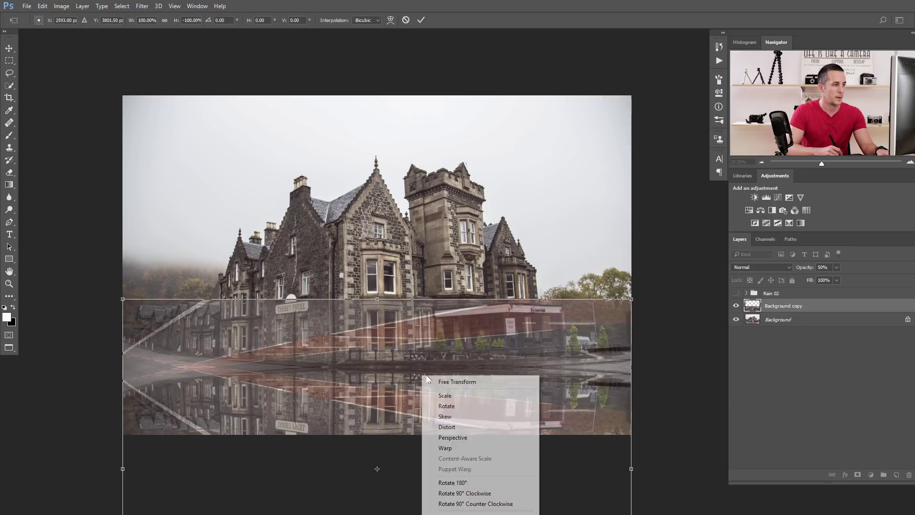
{"action": "left_click", "coordinate": [458, 447]}
{"action": "mouse_move", "coordinate": [131, 370]}
{"action": "left_mouse_down"}
{"action": "mouse_move", "coordinate": [133, 352]}
{"action": "mouse_move", "coordinate": [127, 373]}
{"action": "left_mouse_up"}
{"action": "left_click_drag", "start_coordinate": [123, 287], "coordinate": [121, 264]}
{"action": "left_click_drag", "start_coordinate": [259, 368], "coordinate": [280, 371]}
{"action": "left_click_drag", "start_coordinate": [173, 362], "coordinate": [215, 364]}
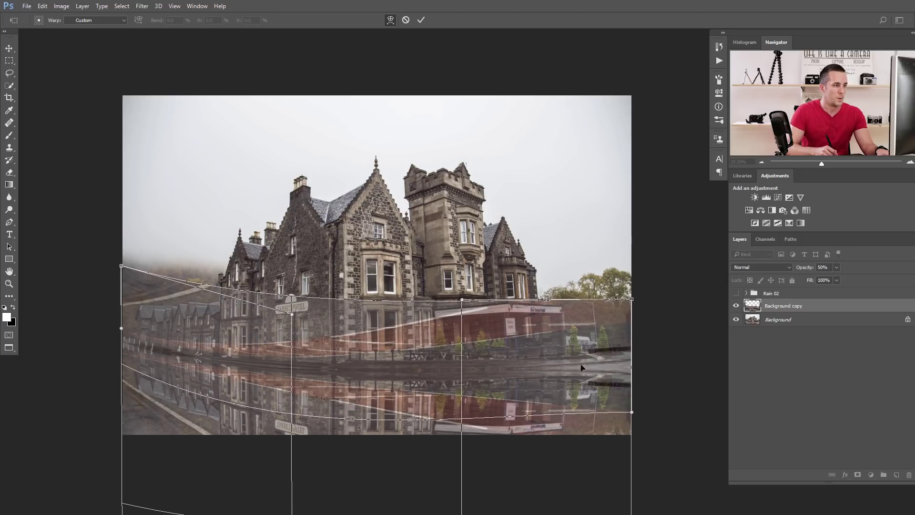
{"action": "left_click_drag", "start_coordinate": [612, 366], "coordinate": [614, 362]}
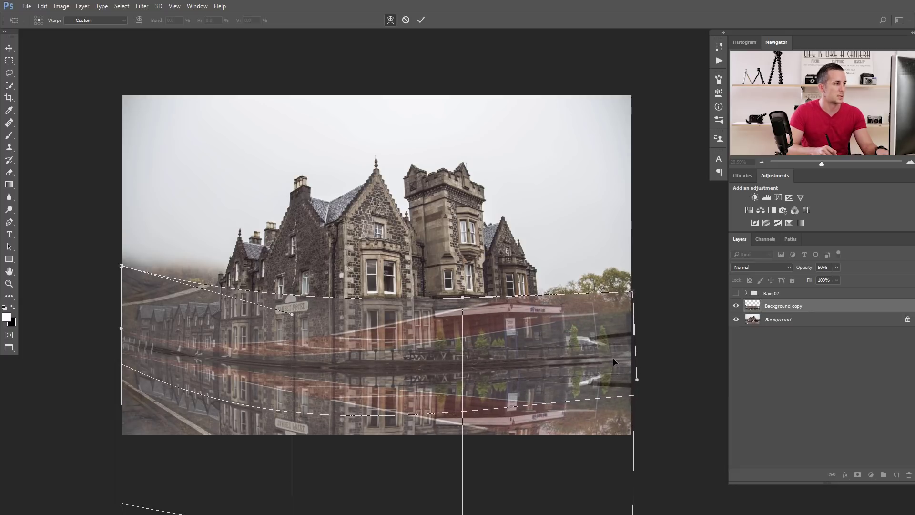
{"action": "key", "text": "Return"}
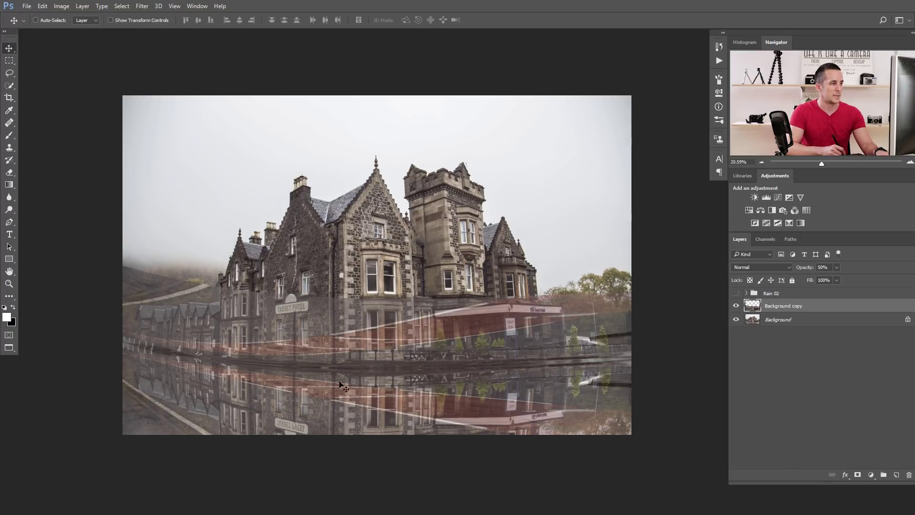
{"action": "mouse_move", "coordinate": [807, 269]}
{"action": "left_mouse_down"}
{"action": "mouse_move", "coordinate": [856, 269]}
{"action": "mouse_move", "coordinate": [791, 273]}
{"action": "left_mouse_up"}
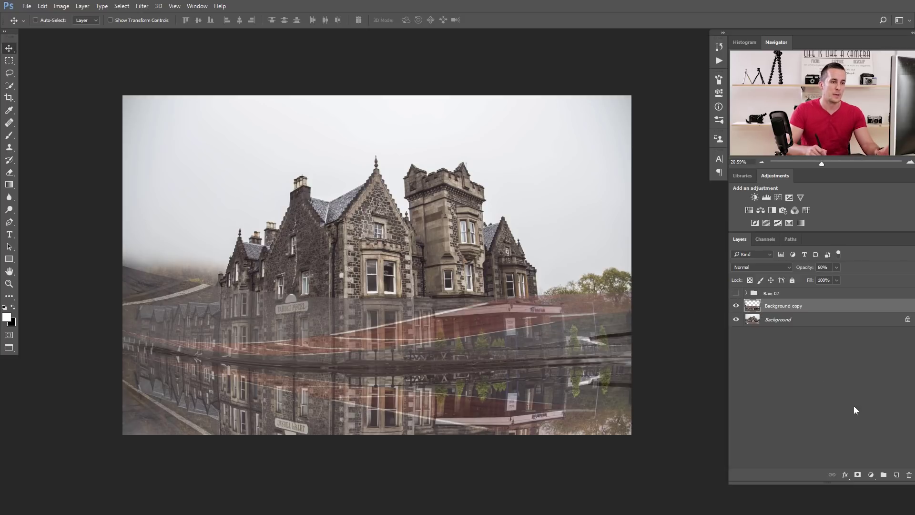
Step: Add a new layer above Background copy and fill it with black-and-white Clouds, re-rendering the pattern several times
{"action": "left_click", "coordinate": [896, 475]}
{"action": "key", "text": "d"}
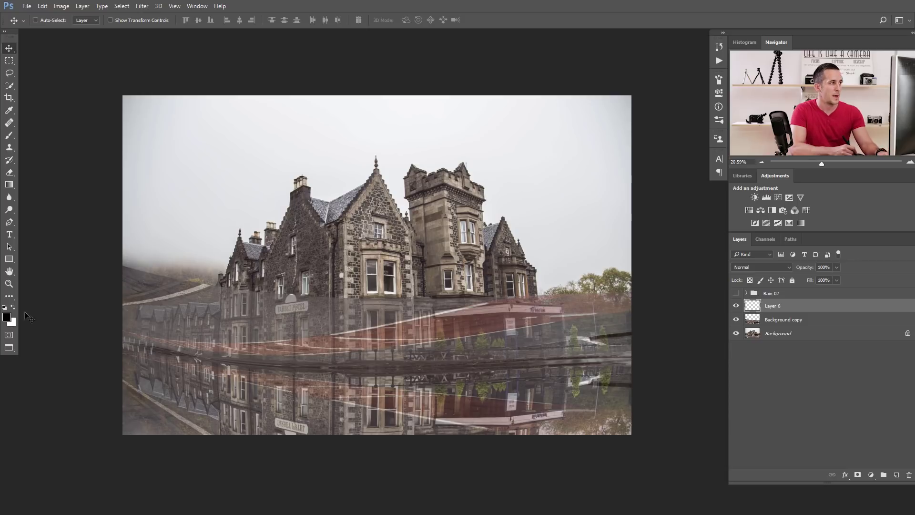
{"action": "left_click", "coordinate": [142, 5]}
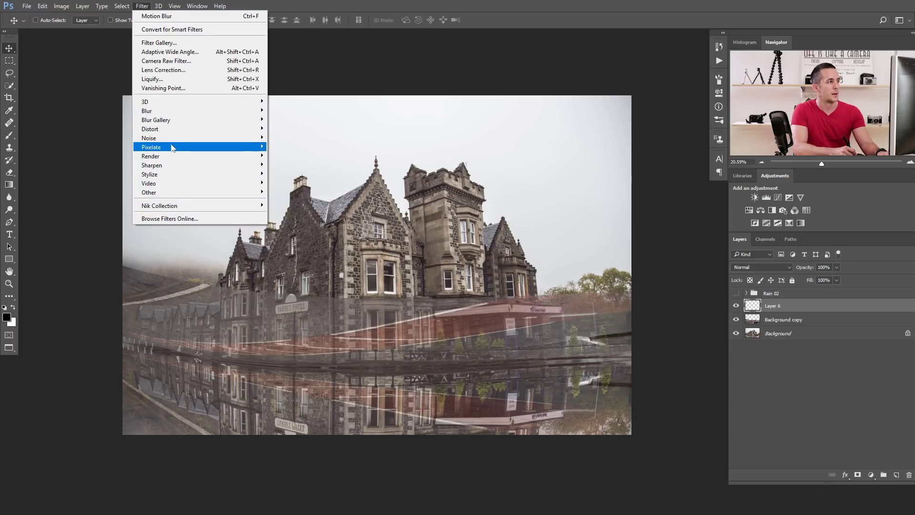
{"action": "left_click", "coordinate": [110, 187]}
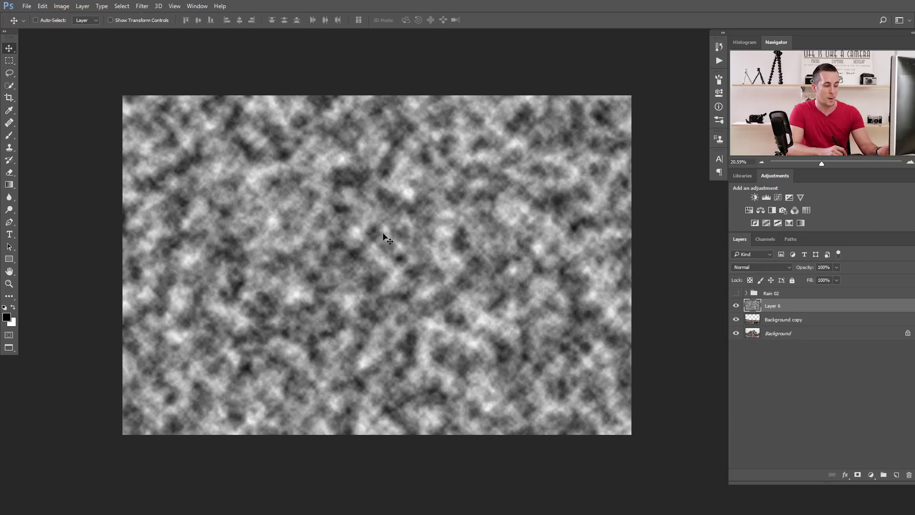
{"action": "key", "text": "ctrl+f"}
{"action": "key", "text": "ctrl+f"}
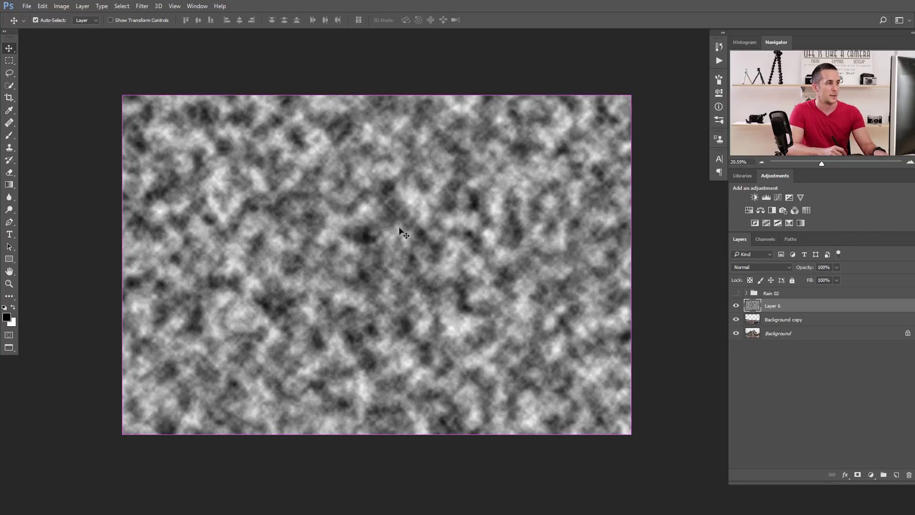
{"action": "key", "text": "ctrl+f"}
{"action": "key", "text": "ctrl+f"}
{"action": "key", "text": "ctrl+f"}
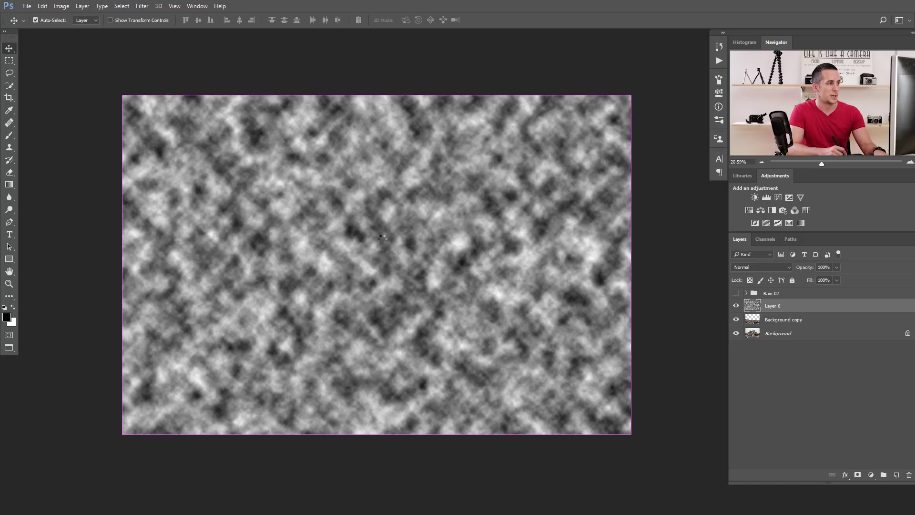
{"action": "key", "text": "ctrl+f"}
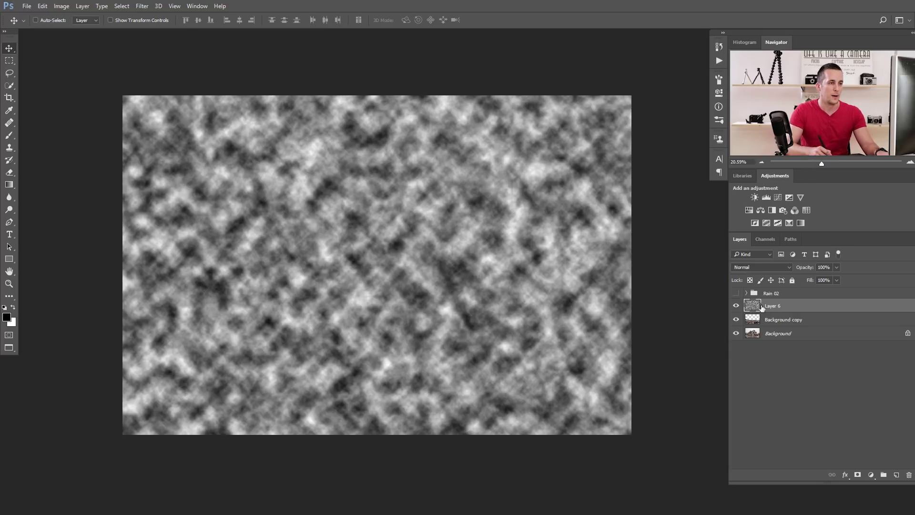
Step: Mask Background copy with a selection loaded from the clouds' RGB channel, and hide the clouds layer
{"action": "left_click", "coordinate": [795, 320]}
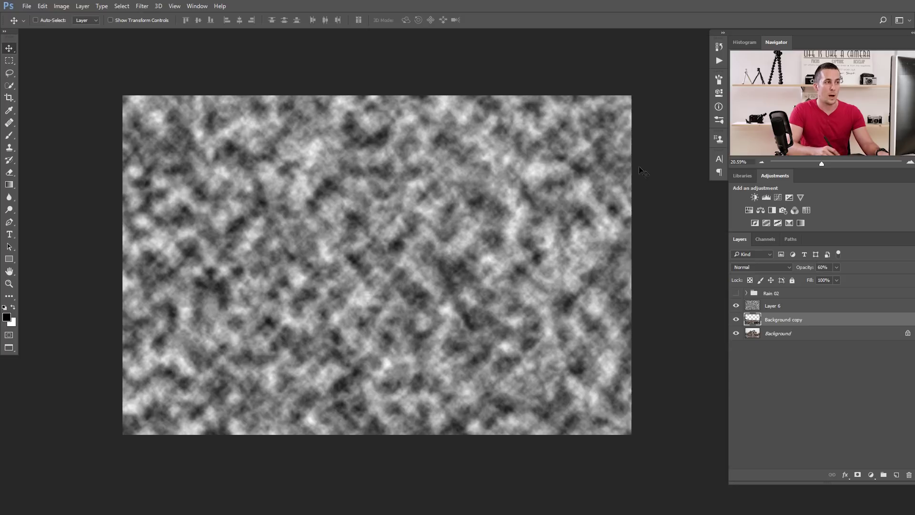
{"action": "left_click", "coordinate": [766, 240]}
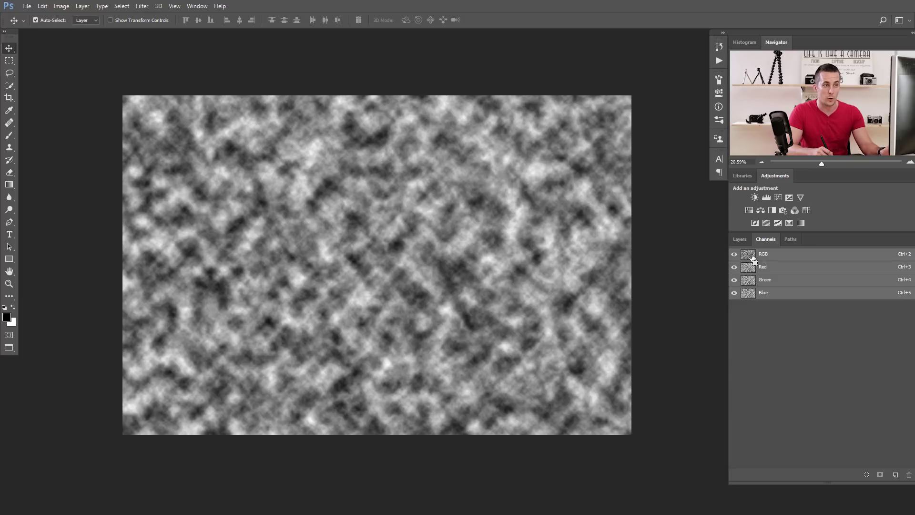
{"action": "left_click", "coordinate": [749, 257], "text": "ctrl"}
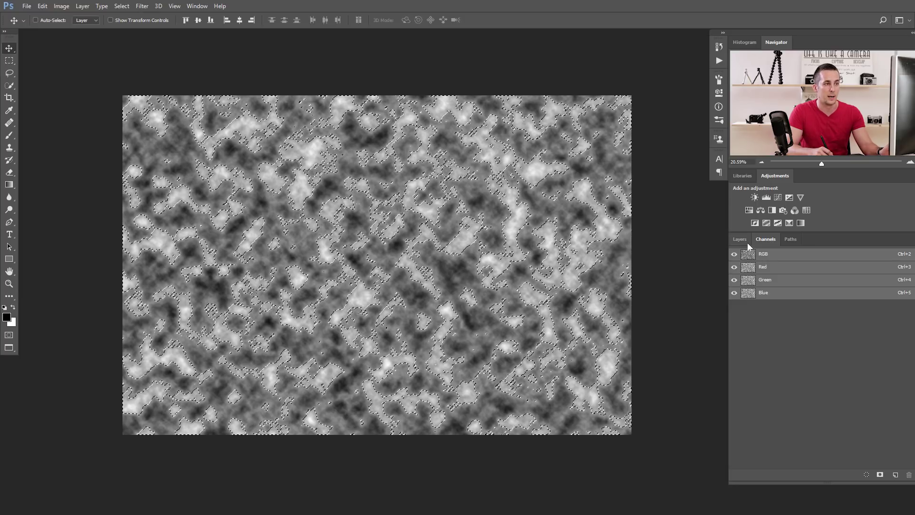
{"action": "left_click", "coordinate": [742, 240]}
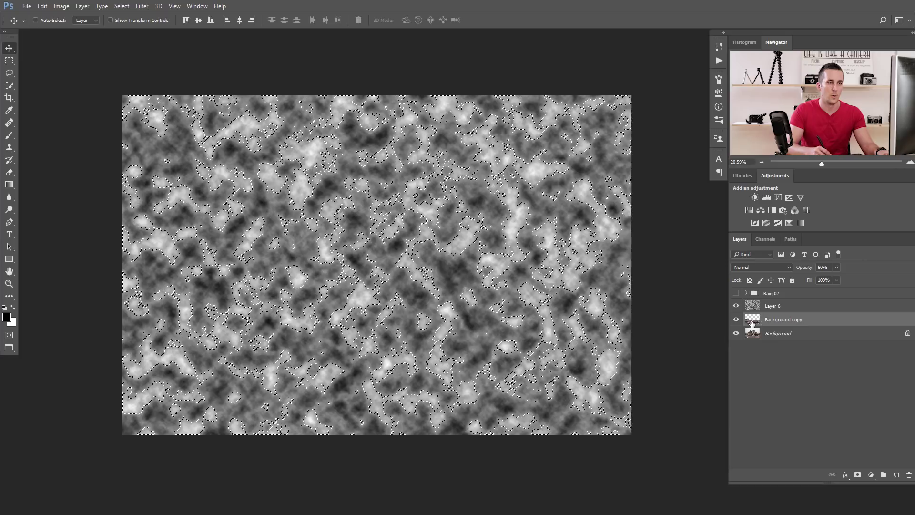
{"action": "left_click", "coordinate": [858, 475]}
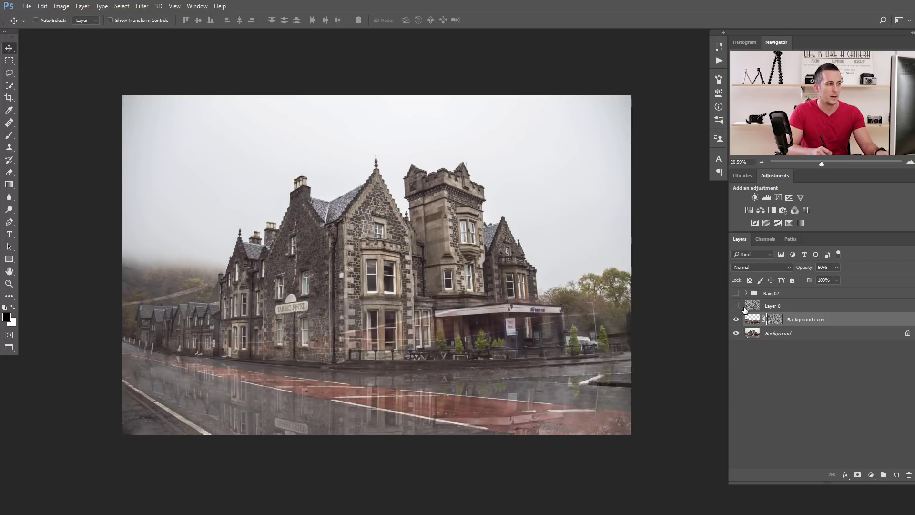
{"action": "left_click", "coordinate": [754, 322]}
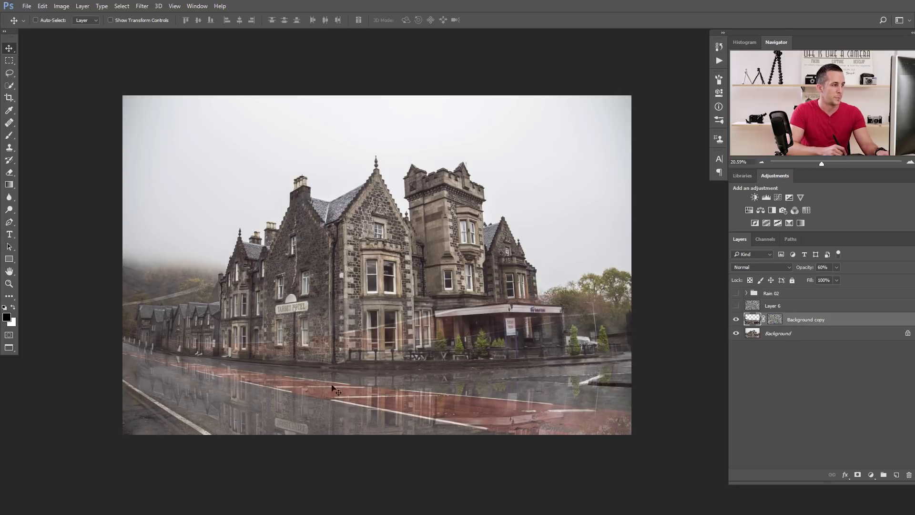
{"action": "left_click", "coordinate": [776, 320]}
{"action": "key", "text": "ctrl+t"}
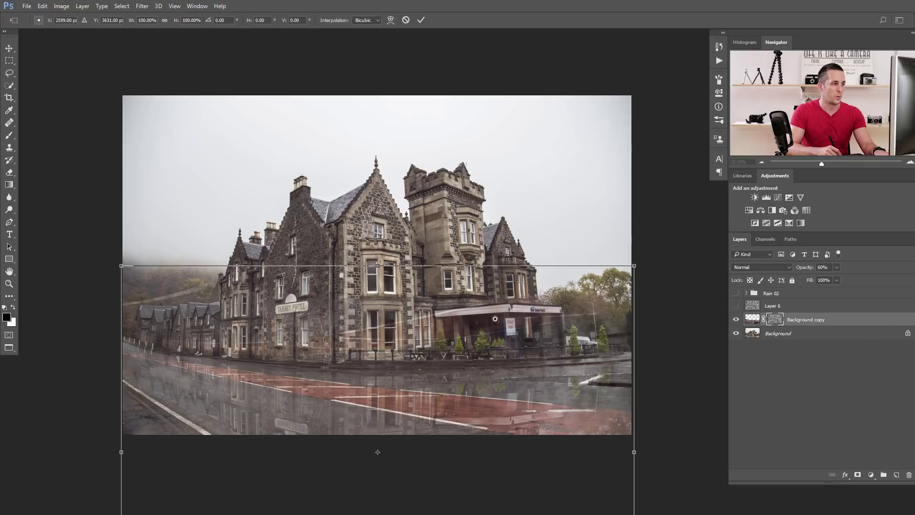
{"action": "left_click_drag", "start_coordinate": [495, 319], "coordinate": [428, 306]}
{"action": "mouse_move", "coordinate": [413, 218]}
{"action": "left_mouse_down"}
{"action": "mouse_move", "coordinate": [413, 248]}
{"action": "mouse_move", "coordinate": [412, 219]}
{"action": "left_mouse_up"}
{"action": "key", "text": "Return"}
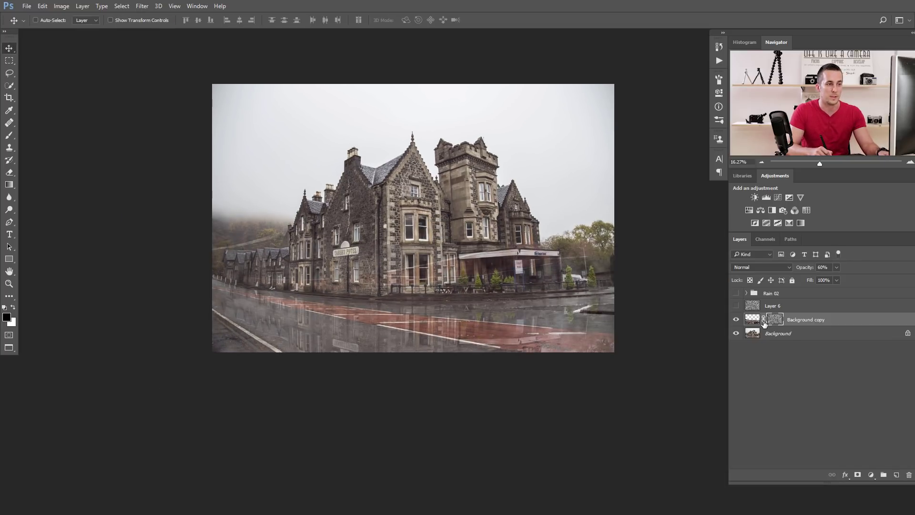
Step: Unlink the Background copy mask from its layer and squash the cloud pattern vertically down onto the road area
{"action": "left_click", "coordinate": [763, 319]}
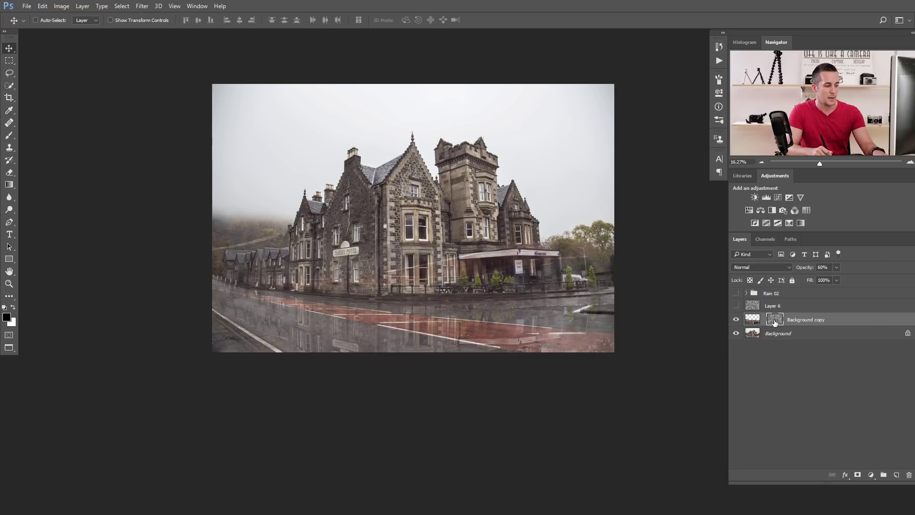
{"action": "key", "text": "ctrl+t"}
{"action": "left_click_drag", "start_coordinate": [414, 84], "coordinate": [425, 277]}
{"action": "key", "text": "Return"}
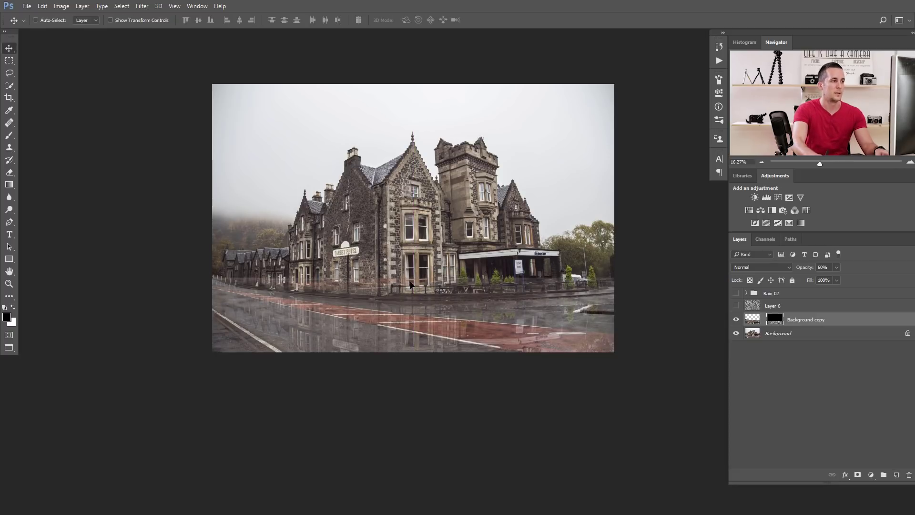
Step: Increase the contrast of the Background copy mask with Levels, using input levels of 0, 0.58 and 168
{"action": "scroll", "coordinate": [410, 285], "scroll_direction": "up", "scroll_amount": 2}
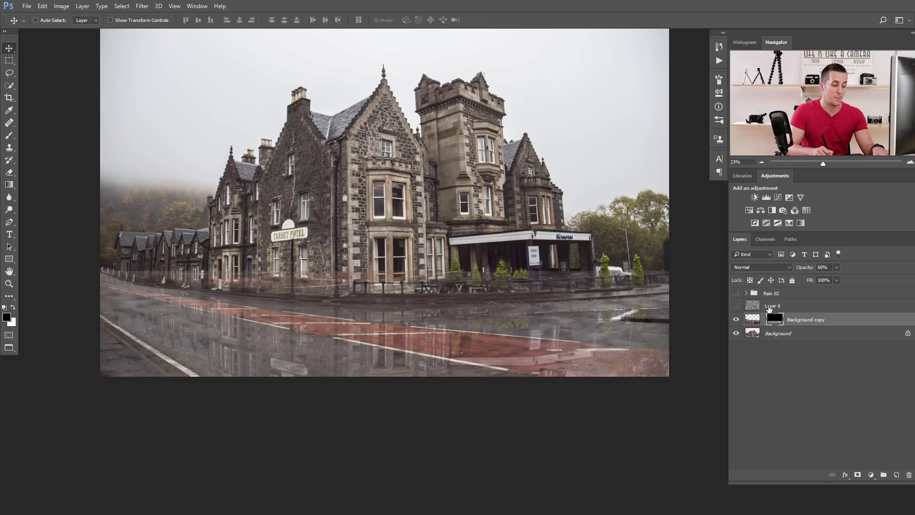
{"action": "key", "text": "ctrl+l"}
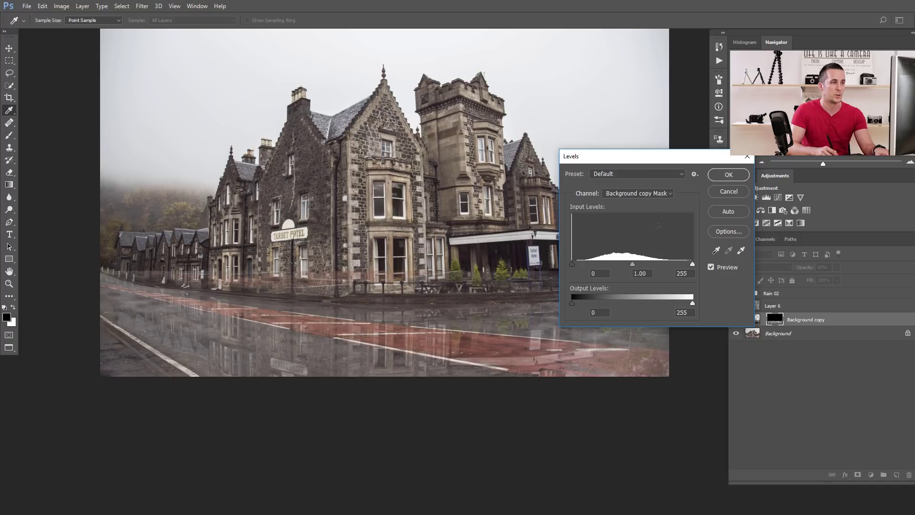
{"action": "left_click_drag", "start_coordinate": [637, 157], "coordinate": [690, 253]}
{"action": "left_click_drag", "start_coordinate": [625, 358], "coordinate": [632, 359]}
{"action": "left_click_drag", "start_coordinate": [719, 361], "coordinate": [678, 357]}
{"action": "key", "text": "shift+Tab"}
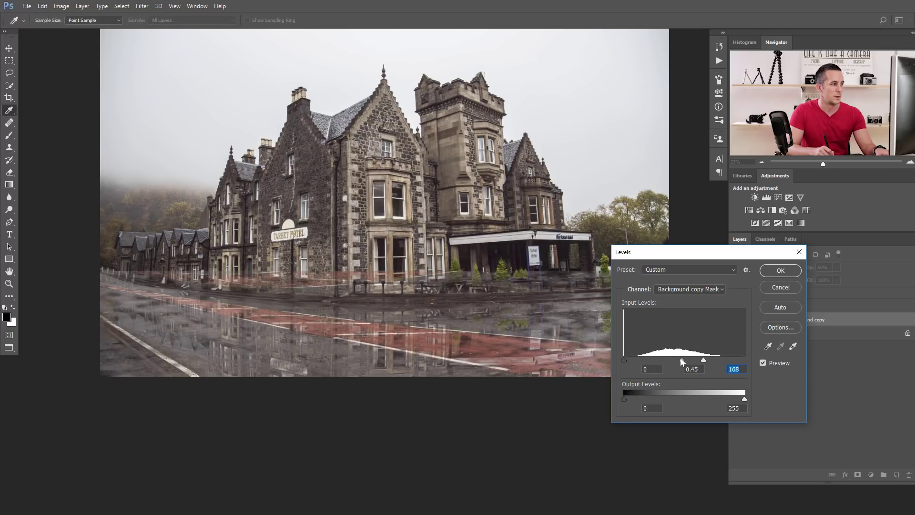
{"action": "left_click", "coordinate": [786, 275]}
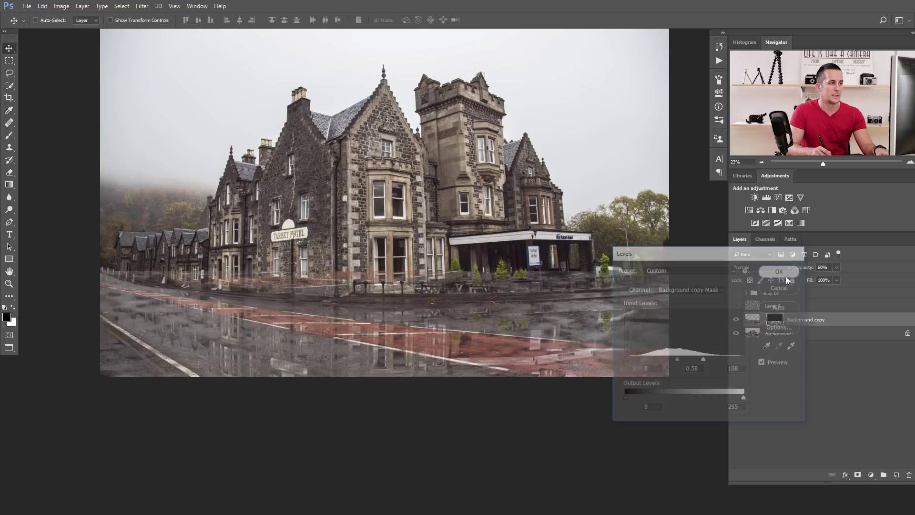
Step: Paint black on the Background copy mask with a 250 px brush at 50% opacity to remove the reflection from the building's base
{"action": "key", "text": "b"}
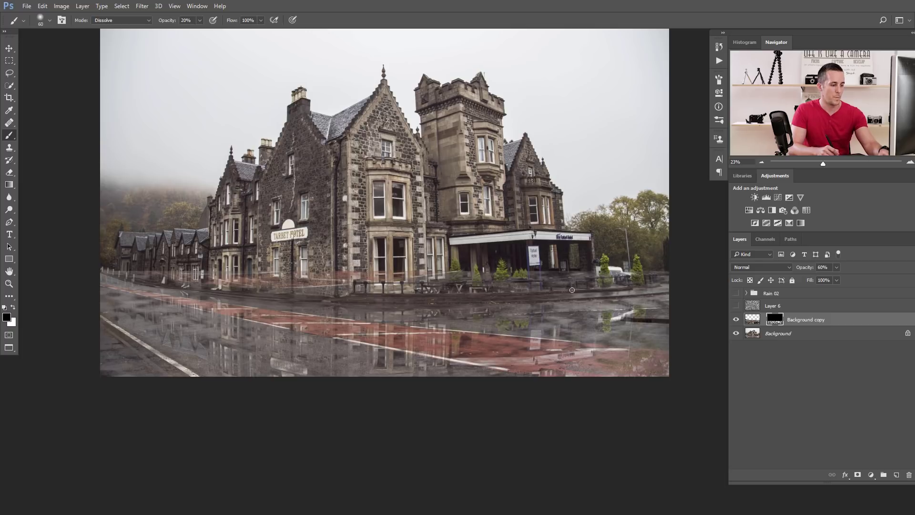
{"action": "key", "text": "bracketright"}
{"action": "key", "text": "bracketright"}
{"action": "key", "text": "bracketright"}
{"action": "key", "text": "bracketright"}
{"action": "key", "text": "bracketright"}
{"action": "key", "text": "bracketright"}
{"action": "key", "text": "bracketright"}
{"action": "key", "text": "bracketright"}
{"action": "key", "text": "bracketright"}
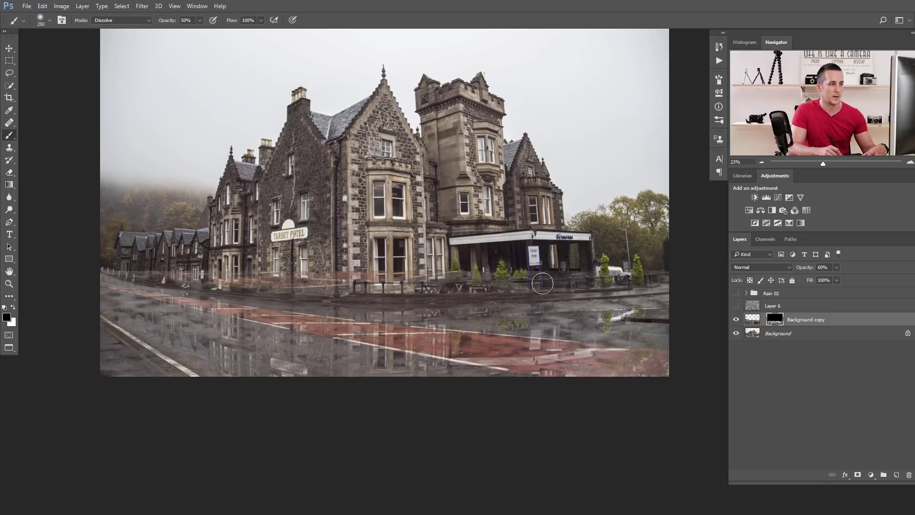
{"action": "mouse_move", "coordinate": [619, 279]}
{"action": "left_mouse_down"}
{"action": "mouse_move", "coordinate": [309, 284]}
{"action": "mouse_move", "coordinate": [339, 287]}
{"action": "mouse_move", "coordinate": [262, 273]}
{"action": "mouse_move", "coordinate": [350, 273]}
{"action": "mouse_move", "coordinate": [101, 259]}
{"action": "mouse_move", "coordinate": [164, 277]}
{"action": "mouse_move", "coordinate": [220, 277]}
{"action": "mouse_move", "coordinate": [103, 257]}
{"action": "mouse_move", "coordinate": [346, 288]}
{"action": "mouse_move", "coordinate": [319, 286]}
{"action": "left_mouse_up"}
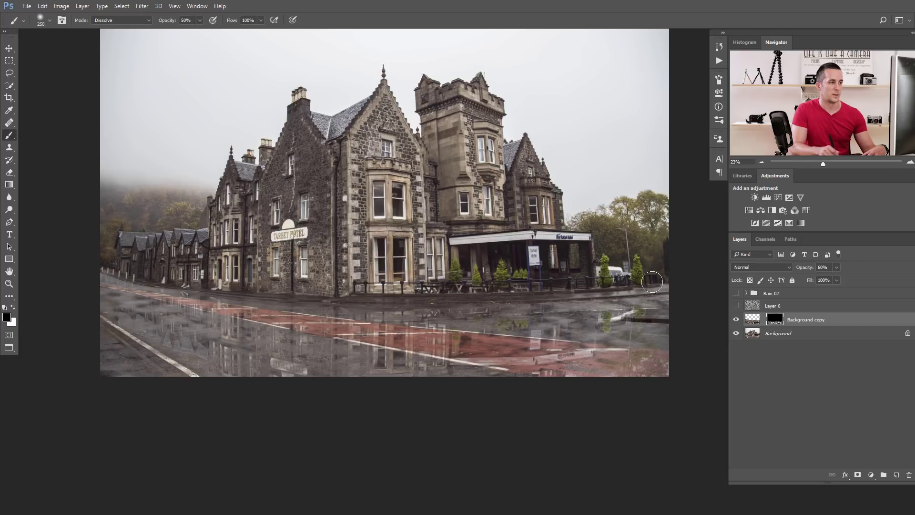
{"action": "scroll", "coordinate": [315, 286], "scroll_direction": "down", "scroll_amount": 1}
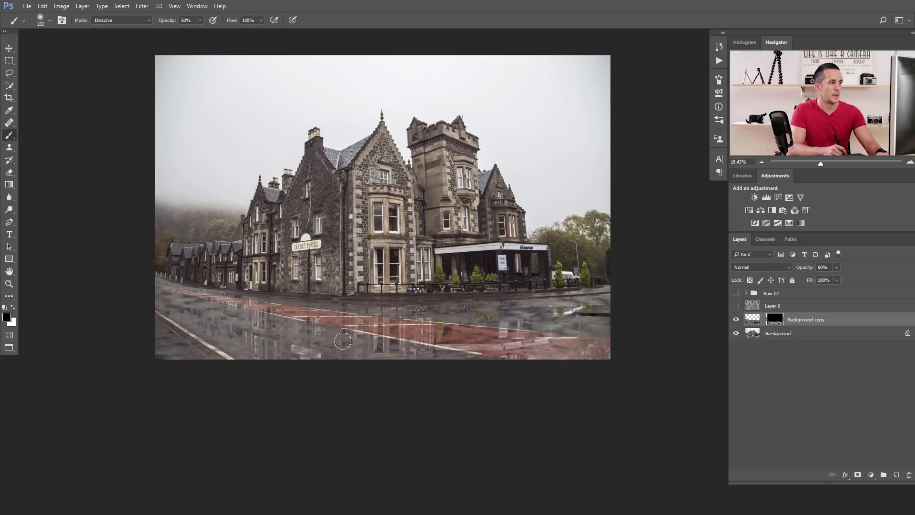
Step: Show the Rain 02 group and hide its Layer 5 copy and Layer 4, keeping only Layer 5 visible inside it
{"action": "left_click", "coordinate": [736, 293]}
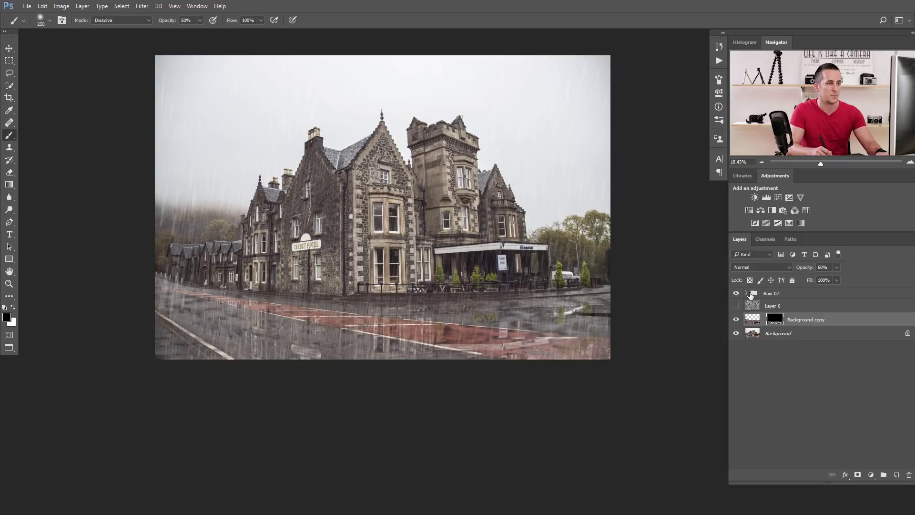
{"action": "left_click", "coordinate": [747, 293]}
{"action": "left_click", "coordinate": [737, 334]}
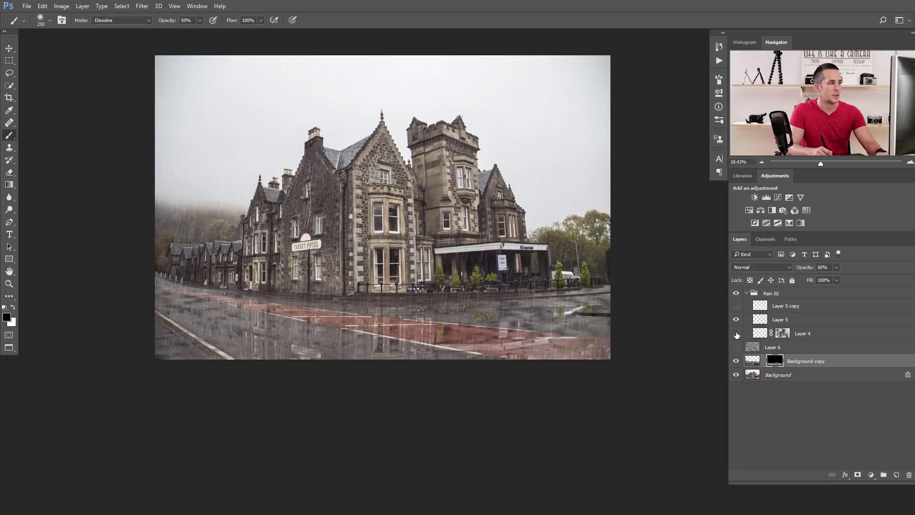
Step: Duplicate Layer 5, scale the copy down for smaller distant rain, and place a second small copy across the other side of the building
{"action": "left_click", "coordinate": [760, 321]}
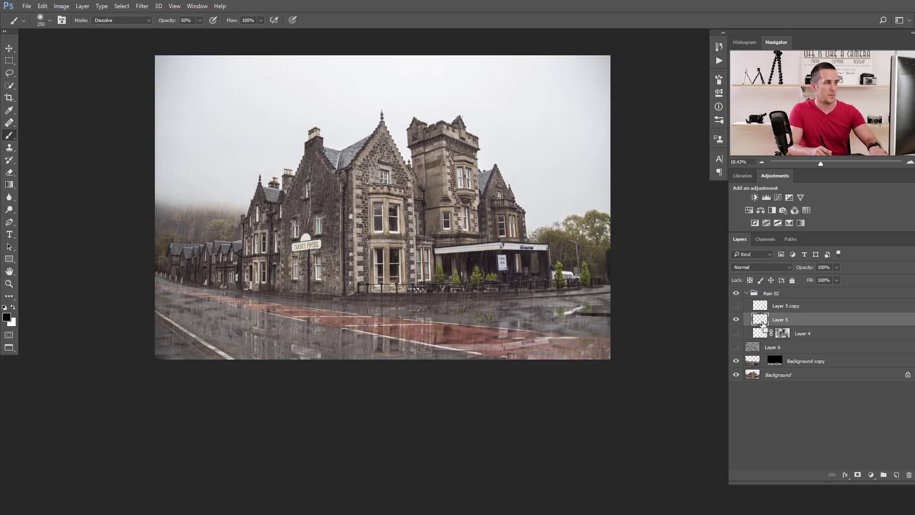
{"action": "key", "text": "ctrl+j"}
{"action": "key", "text": "ctrl+t"}
{"action": "left_click_drag", "start_coordinate": [603, 365], "coordinate": [478, 278]}
{"action": "key", "text": "Return"}
{"action": "key", "text": "v"}
{"action": "left_click_drag", "start_coordinate": [410, 268], "coordinate": [553, 295]}
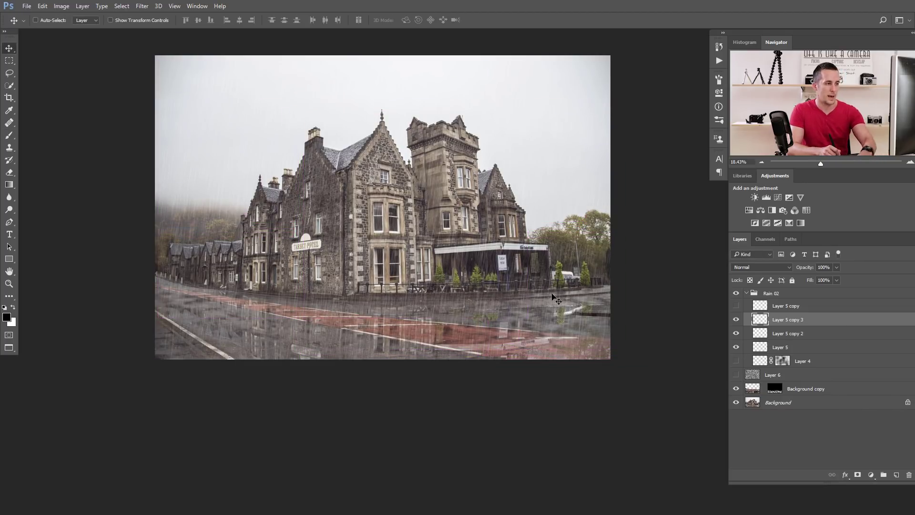
{"action": "scroll", "coordinate": [495, 286], "scroll_direction": "down", "scroll_amount": 2}
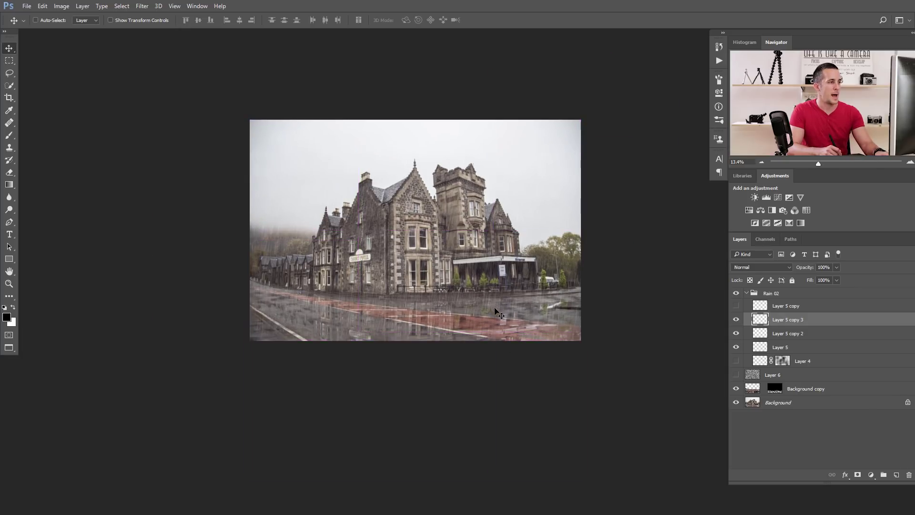
{"action": "scroll", "coordinate": [482, 300], "scroll_direction": "up", "scroll_amount": 3}
{"action": "left_click_drag", "start_coordinate": [479, 303], "coordinate": [471, 326]}
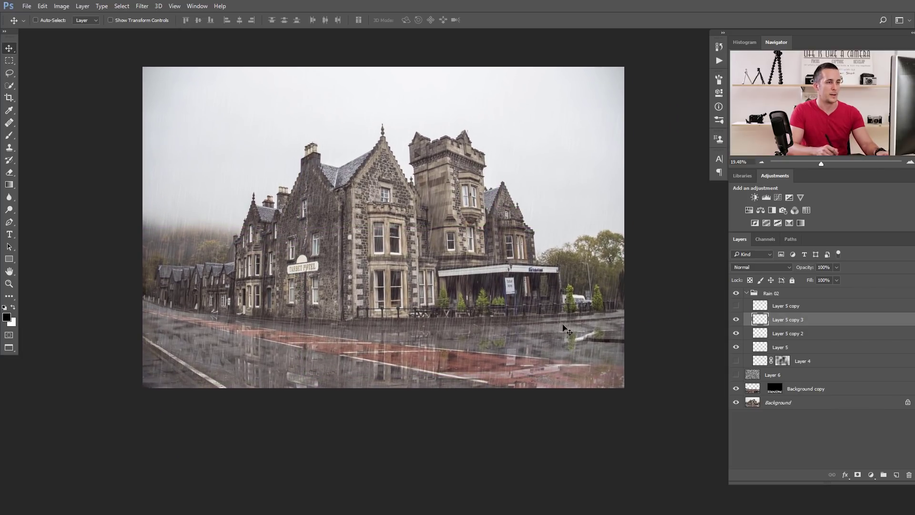
{"action": "left_click", "coordinate": [746, 294]}
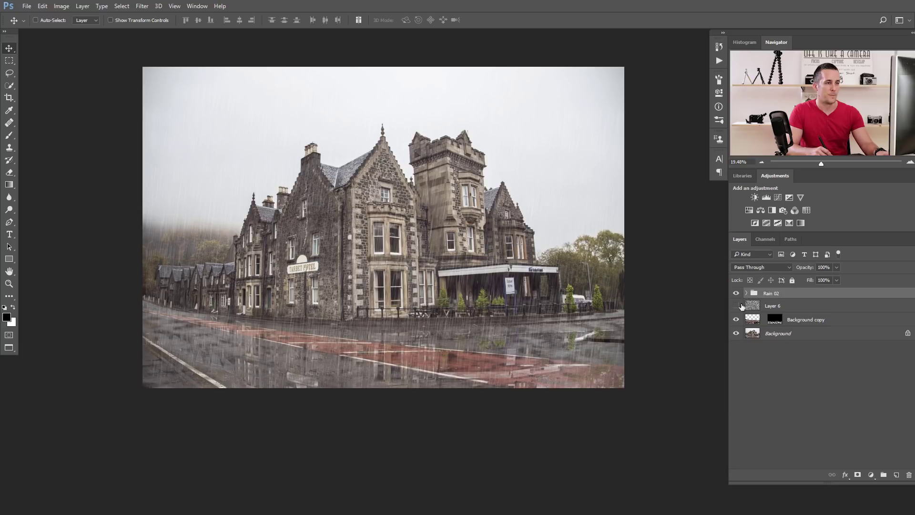
Step: Delete the hidden clouds Layer 6 and toggle the Rain 02 group and Background copy visibility to compare before and after
{"action": "left_click", "coordinate": [750, 322]}
{"action": "mouse_move", "coordinate": [735, 293]}
{"action": "left_mouse_down"}
{"action": "mouse_move", "coordinate": [739, 320]}
{"action": "mouse_move", "coordinate": [747, 294]}
{"action": "mouse_move", "coordinate": [737, 307]}
{"action": "left_mouse_up"}
{"action": "left_click", "coordinate": [737, 305]}
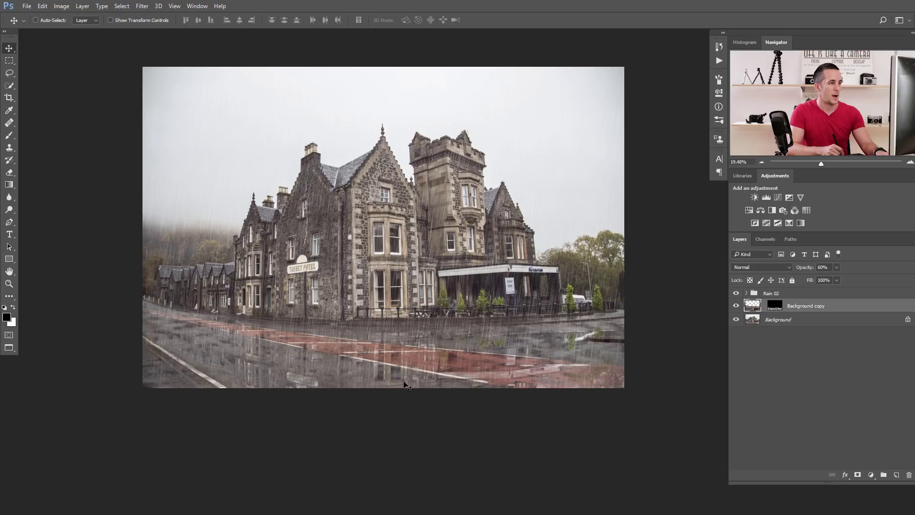
{"action": "left_click_drag", "start_coordinate": [403, 315], "coordinate": [385, 326]}
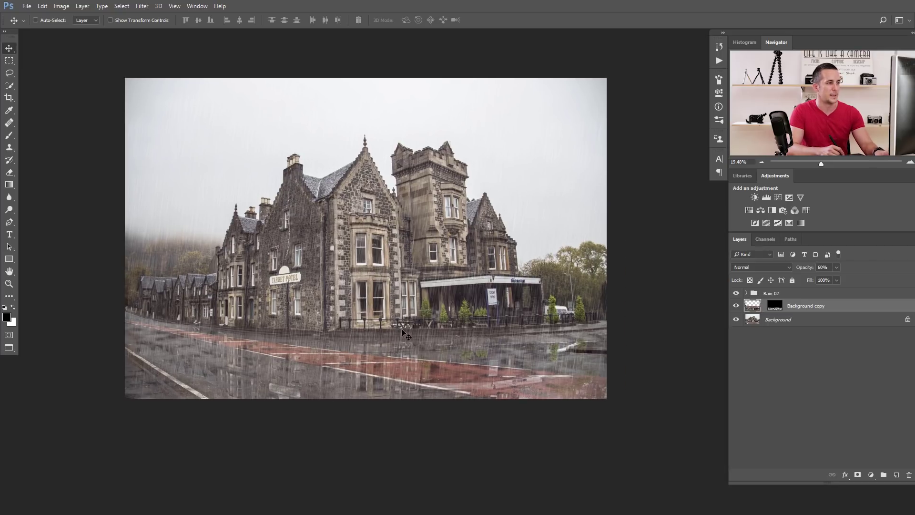